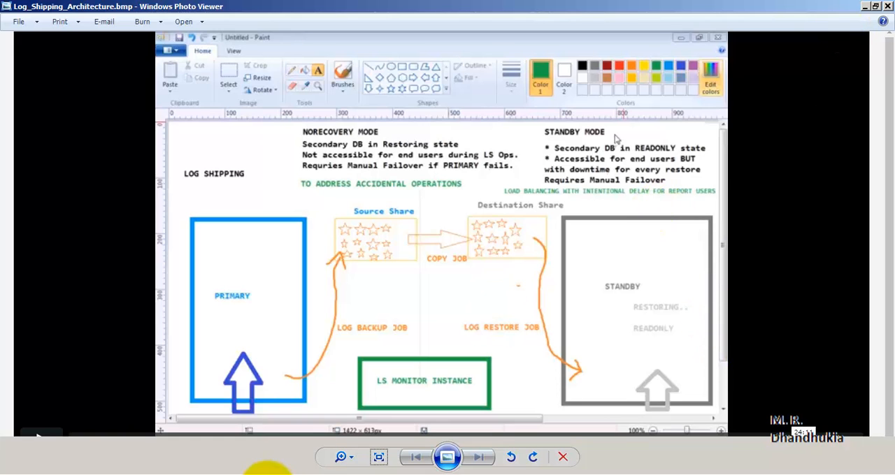
- Switch to SQL Server Management Studio and collapse the SERVER12014 tree to view it alongside the SERVER22014 instance
left_click(224, 474)
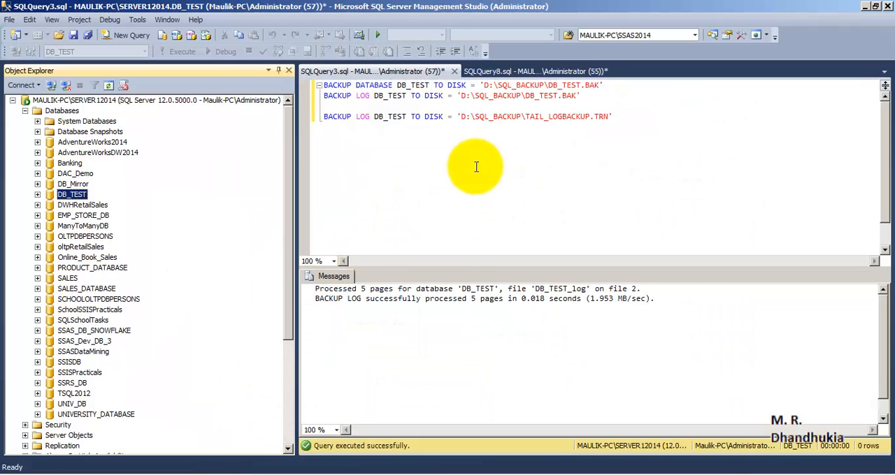
left_click(476, 166)
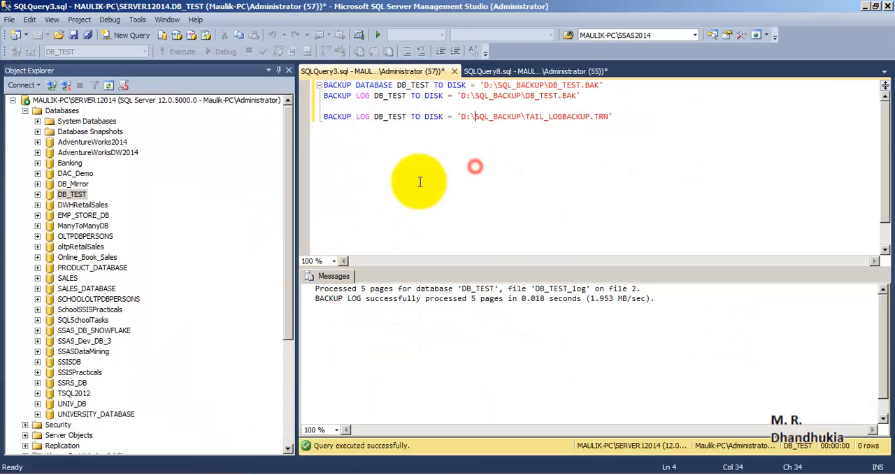
left_click(12, 100)
left_click(98, 104)
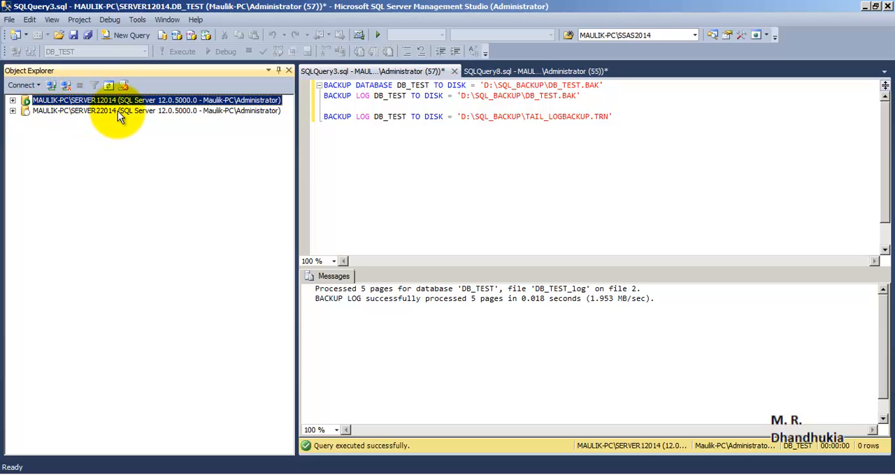
left_click(118, 111)
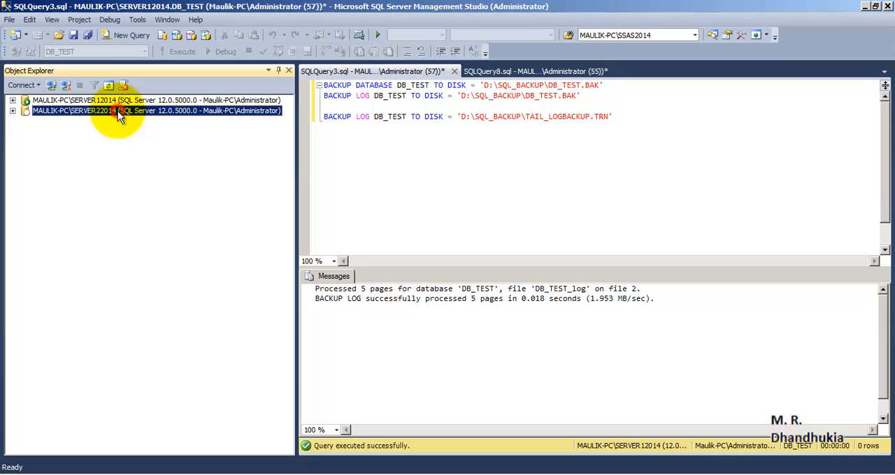
- Expand SERVER12014 and SERVER22014, keeping the Databases and SQL Server Agent nodes under each collapsed
left_click(13, 101)
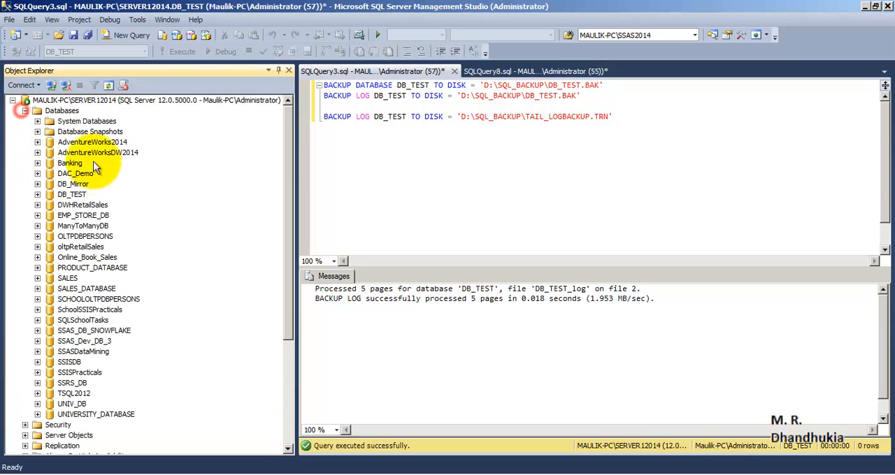
left_click(24, 112)
left_click(24, 184)
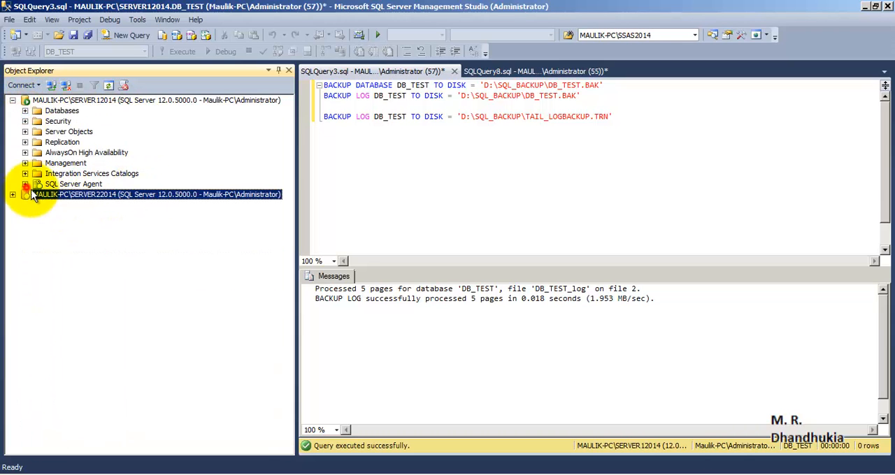
left_click(68, 185)
left_click(12, 196)
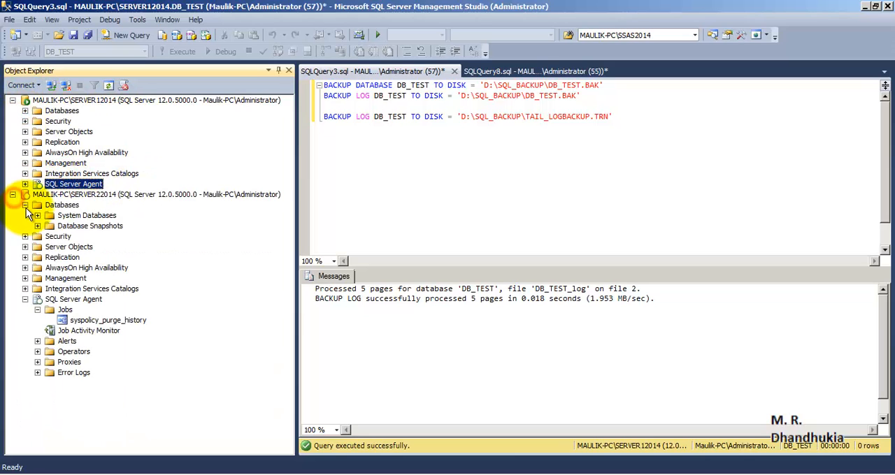
left_click(24, 205)
left_click(25, 278)
left_click(69, 279)
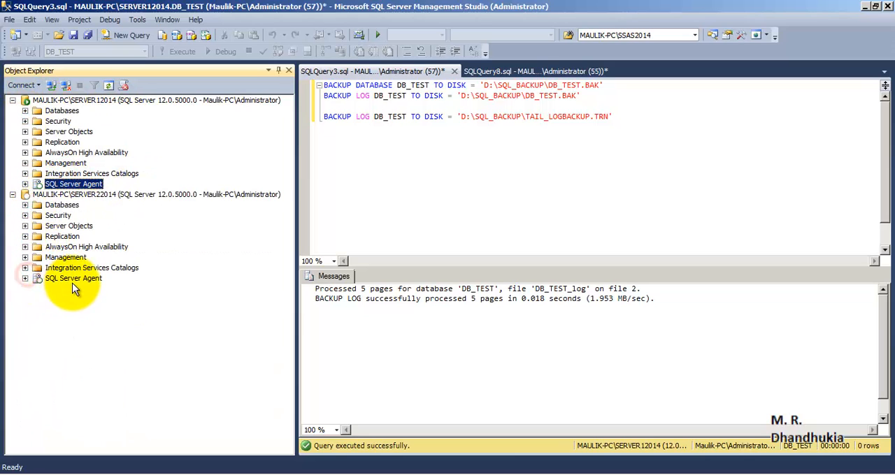
- Inspect the tables of the DB_TEST database on SERVER12014
left_click(25, 110)
left_click(73, 194)
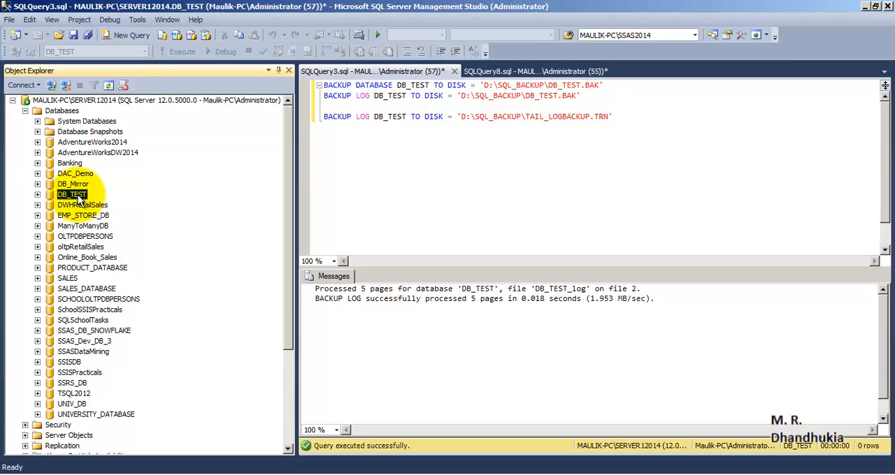
left_click(38, 195)
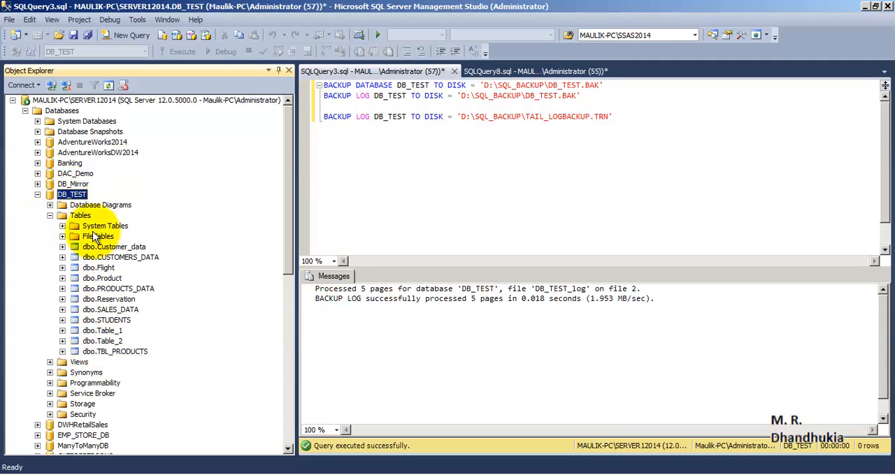
left_click(37, 194)
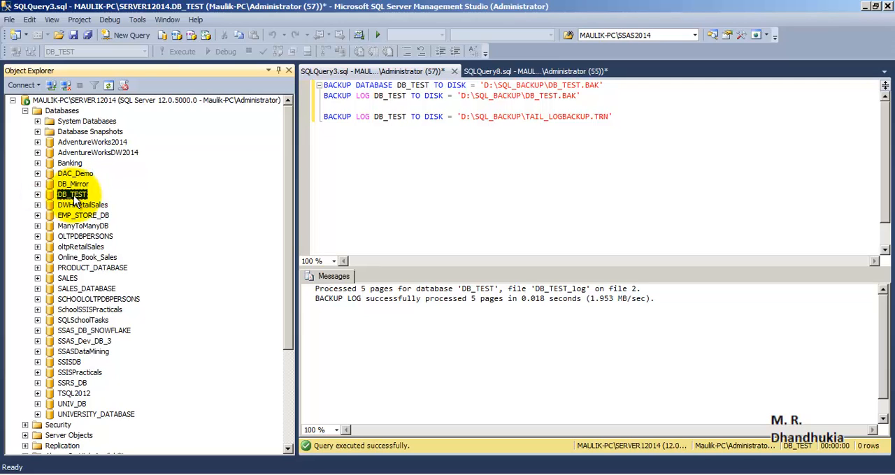
- Check the recovery model in the properties of the DB_TEST database
right_click(74, 198)
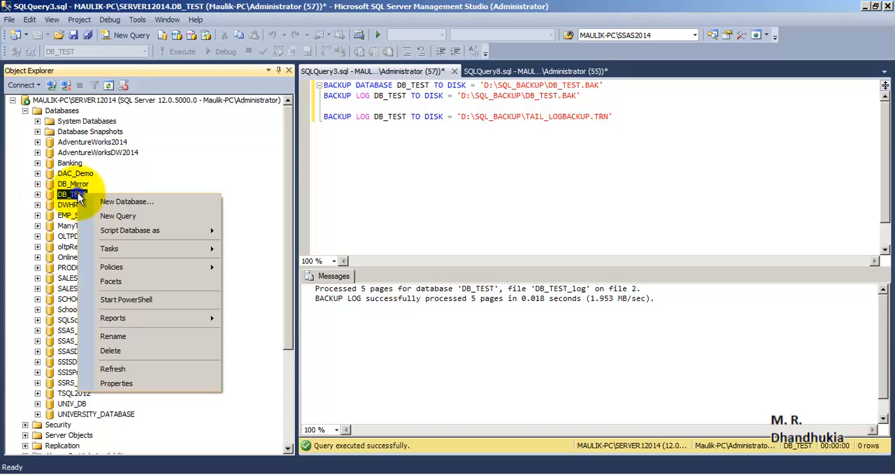
left_click(154, 383)
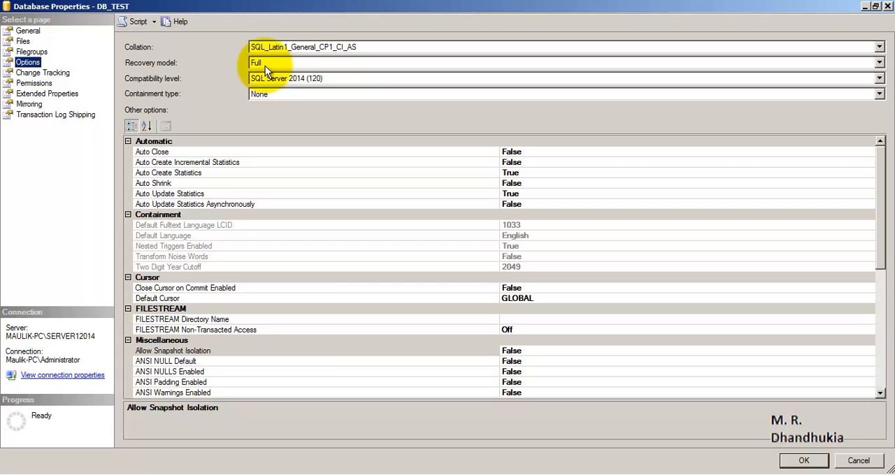
left_click(887, 6)
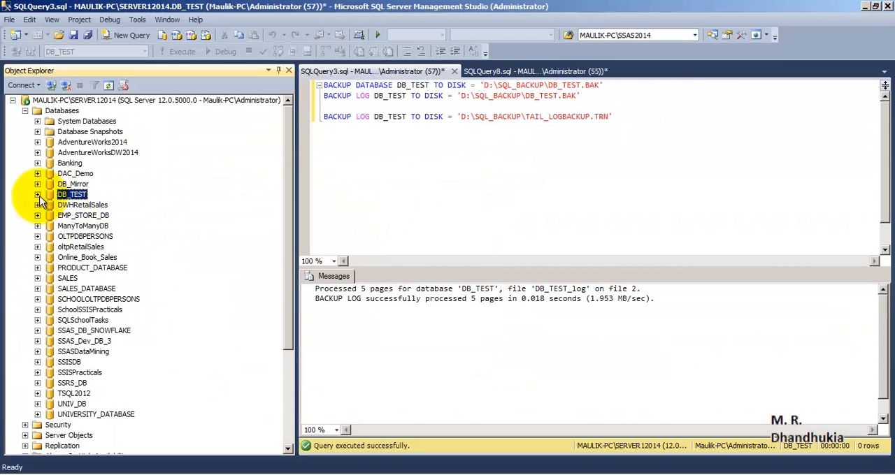
- Examine the databases on SERVER22014 and compare them with DB_TEST on SERVER12014
left_click_drag(287, 177, 302, 276)
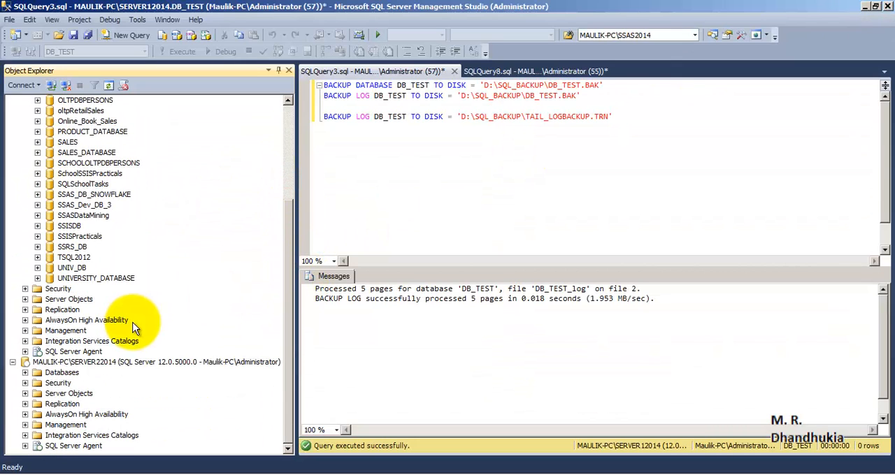
left_click_drag(290, 241, 266, 143)
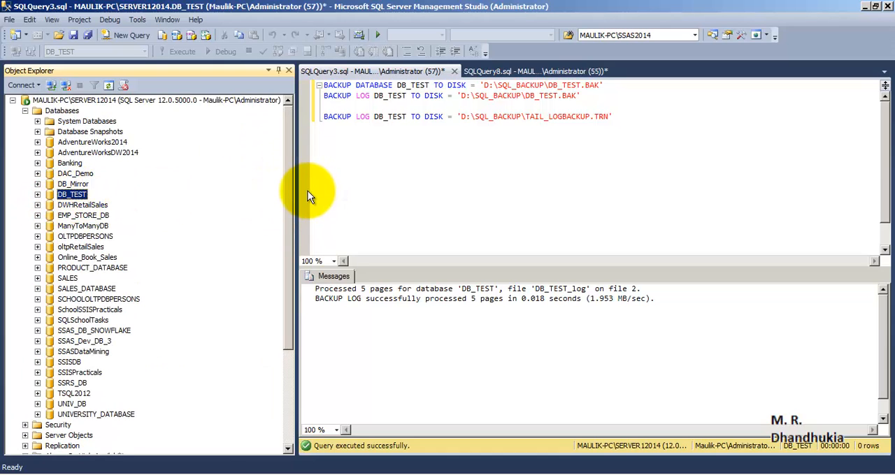
left_click_drag(290, 192, 289, 286)
left_click(70, 362)
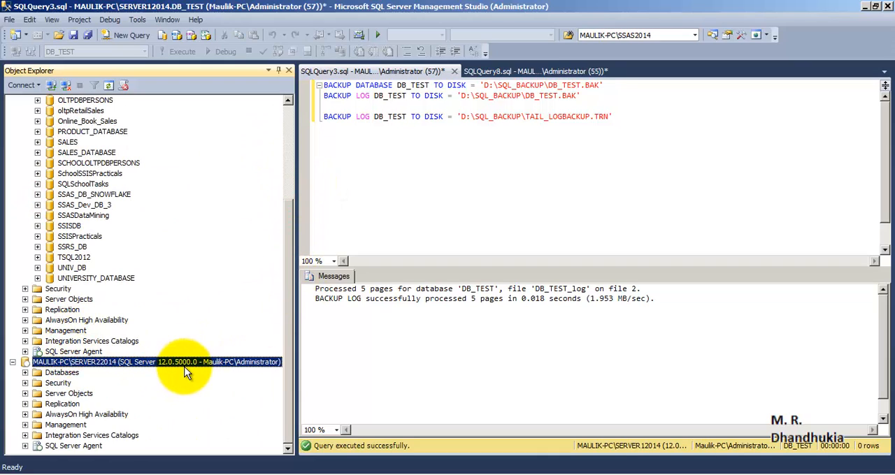
left_click(25, 373)
scroll(292, 257, "down", 1)
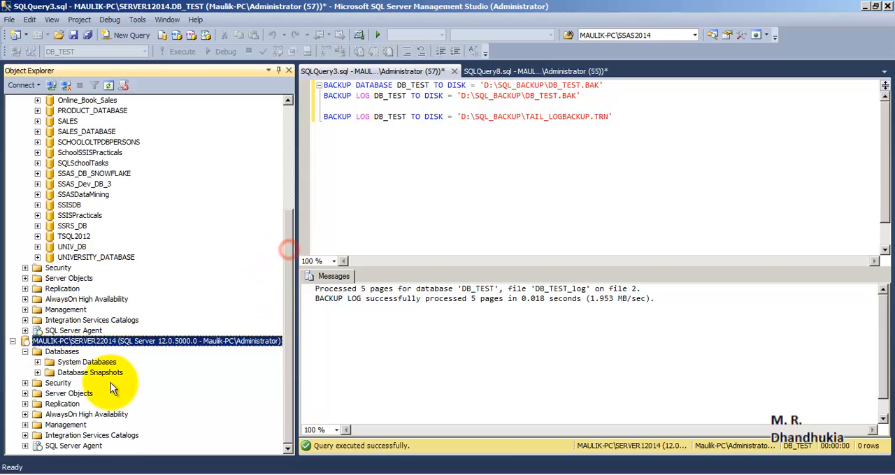
left_click(68, 352)
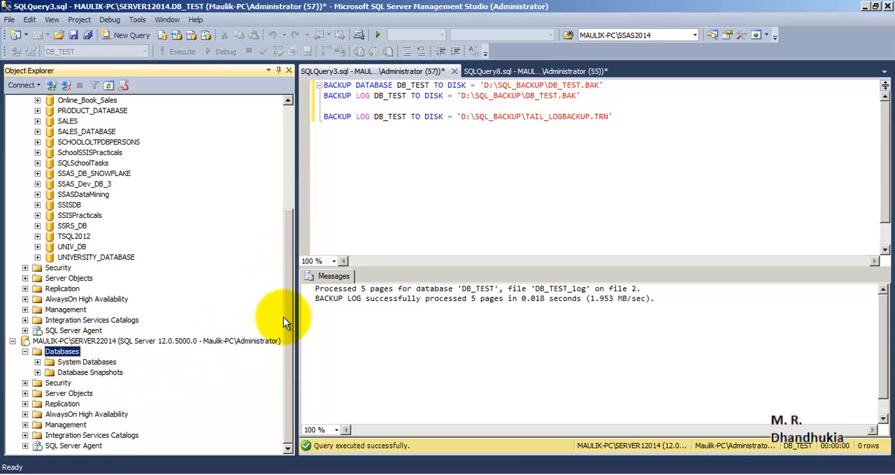
left_click_drag(288, 324, 285, 214)
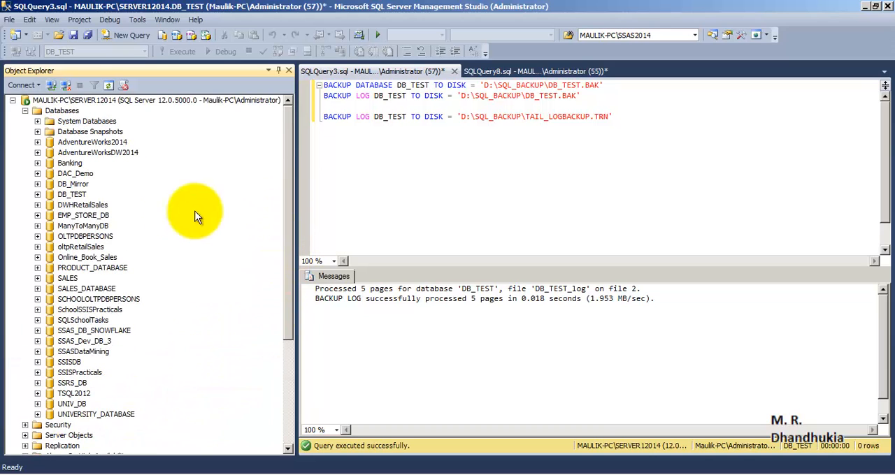
left_click(72, 196)
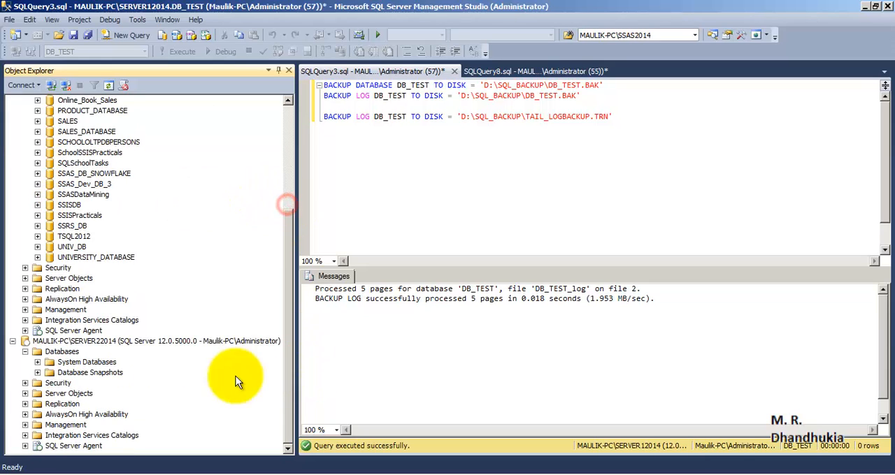
left_click(63, 342)
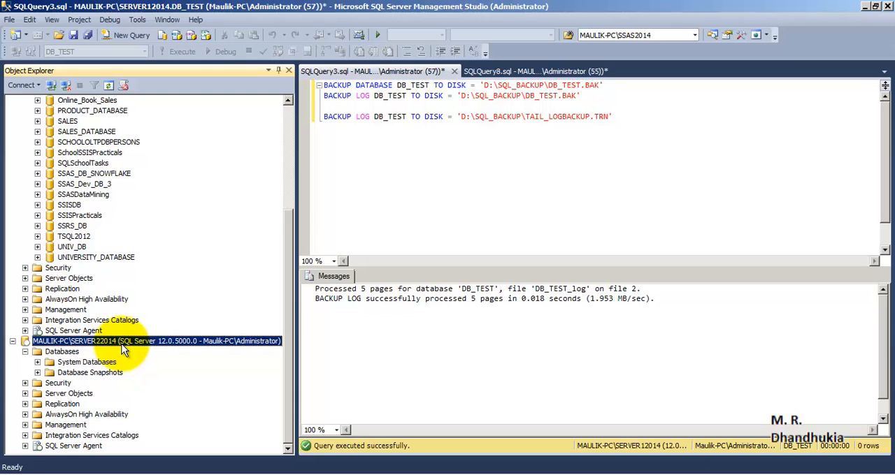
left_click_drag(287, 233, 282, 114)
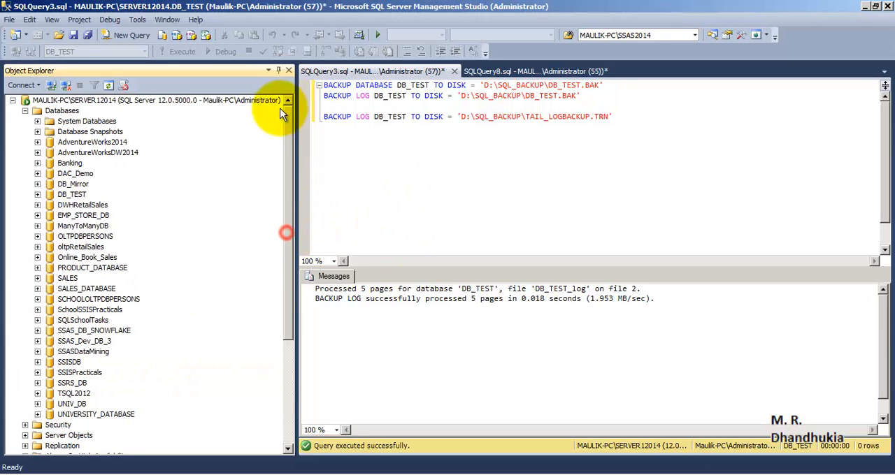
- Run the full backup statement for DB_TEST to D:\SQL_BACKUP\DB_TEST.BAK using the master database context
left_click(609, 89)
key("shift+Home")
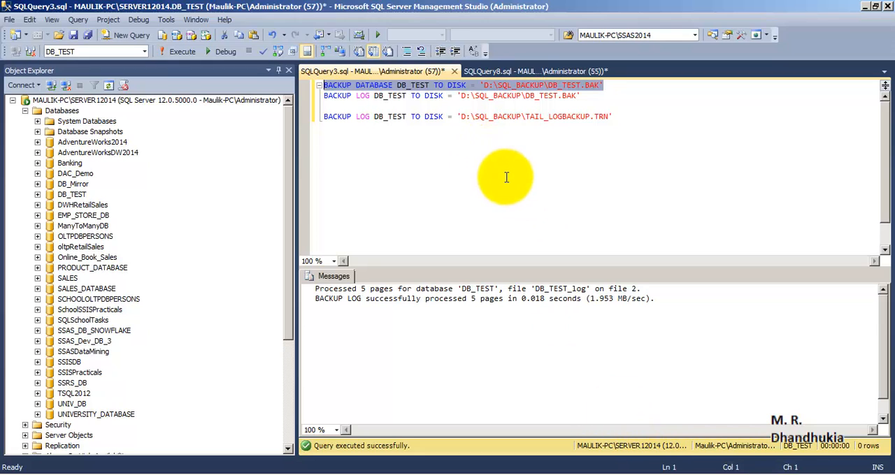
left_click(144, 51)
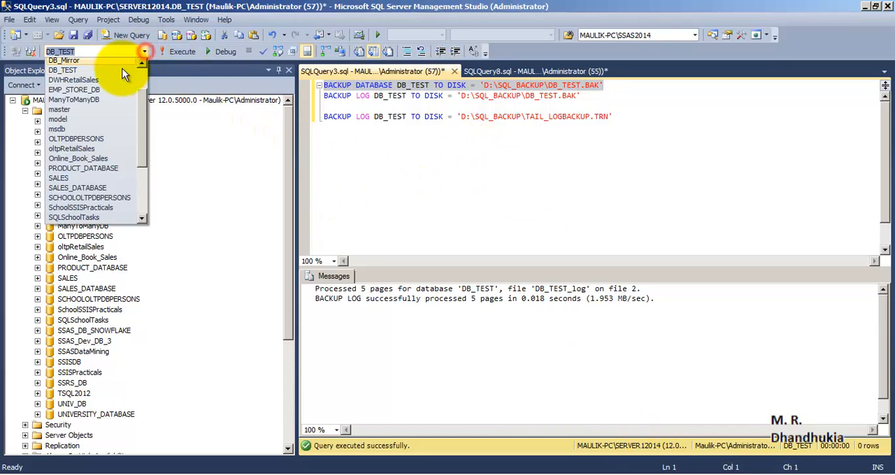
left_click(90, 109)
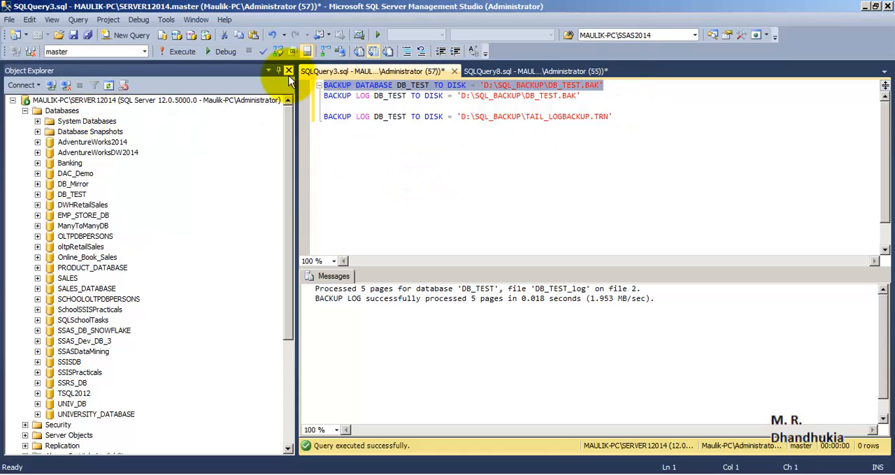
key("F5")
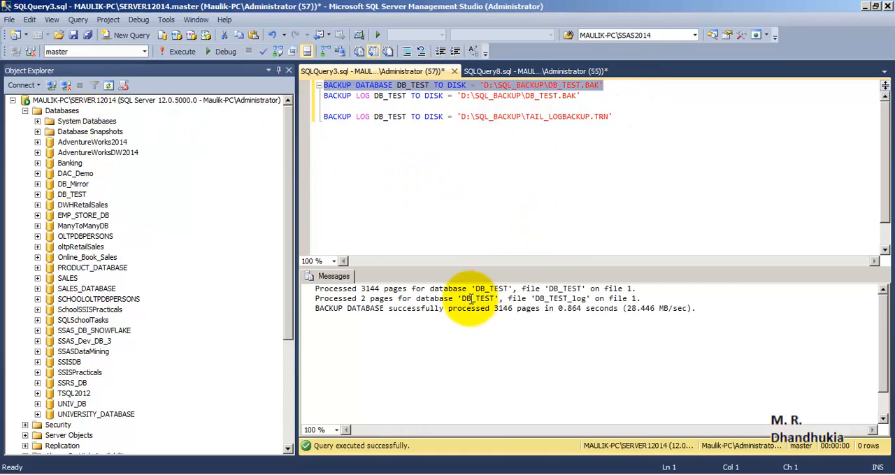
left_click(443, 308)
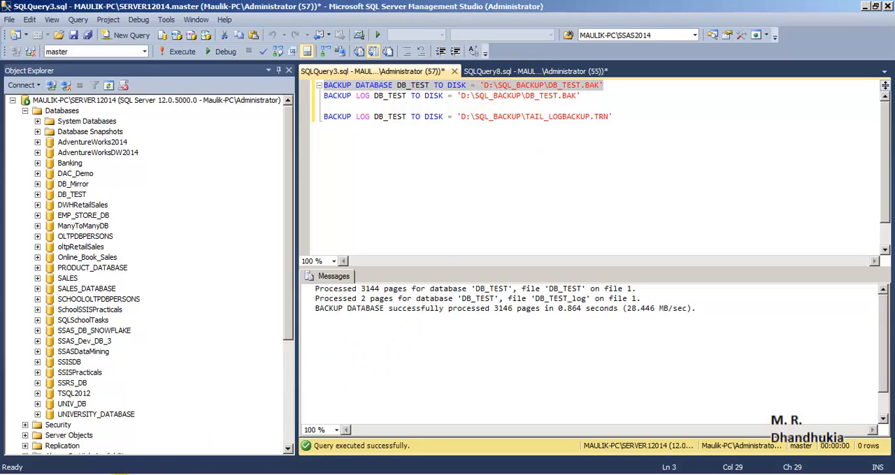
- Check the DB_TEST.BAK file in the SQL_BACKUP folder in Windows Explorer, and return to SQL Server Management Studio
left_click(76, 443)
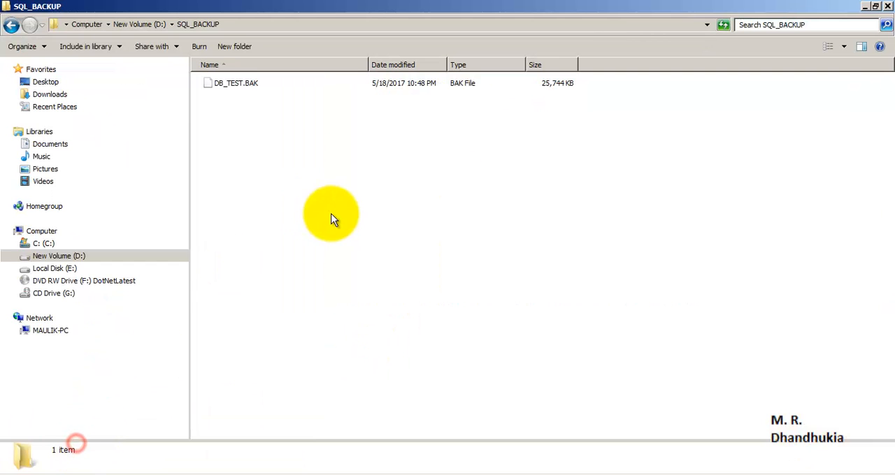
left_click(228, 83)
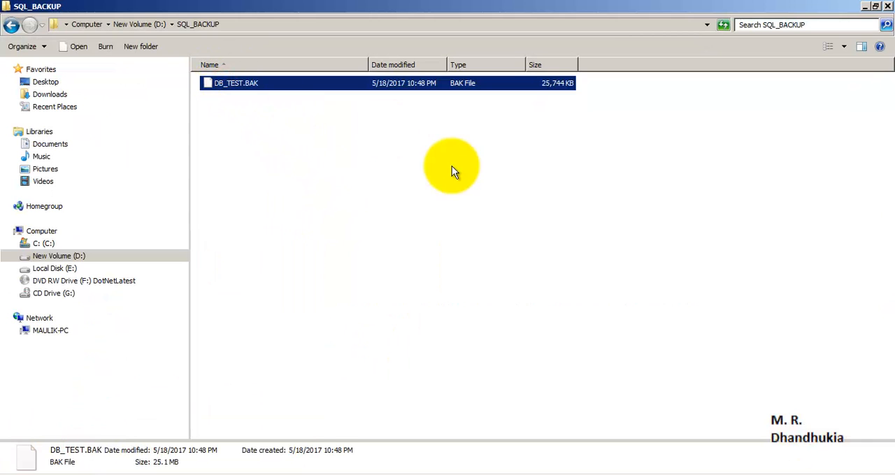
key("alt+Tab")
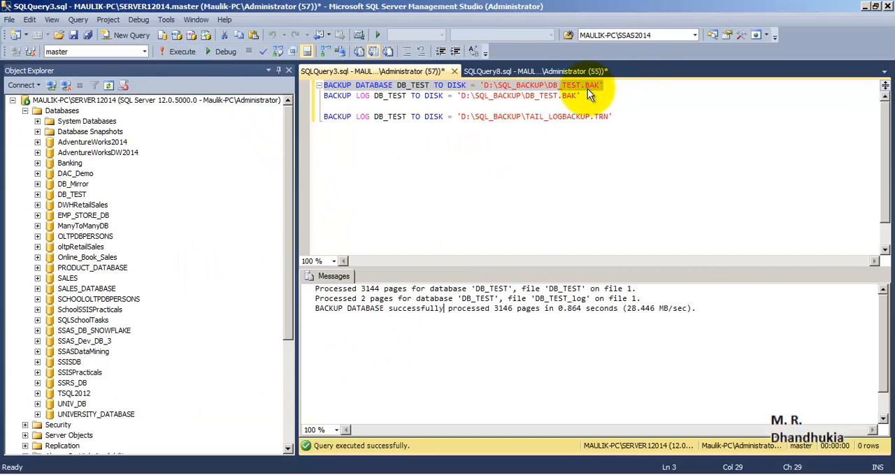
- Run only the transaction log backup statement that backs up DB_TEST to D:\SQL_BACKUP\DB_TEST.BAK
left_click_drag(581, 96, 283, 95)
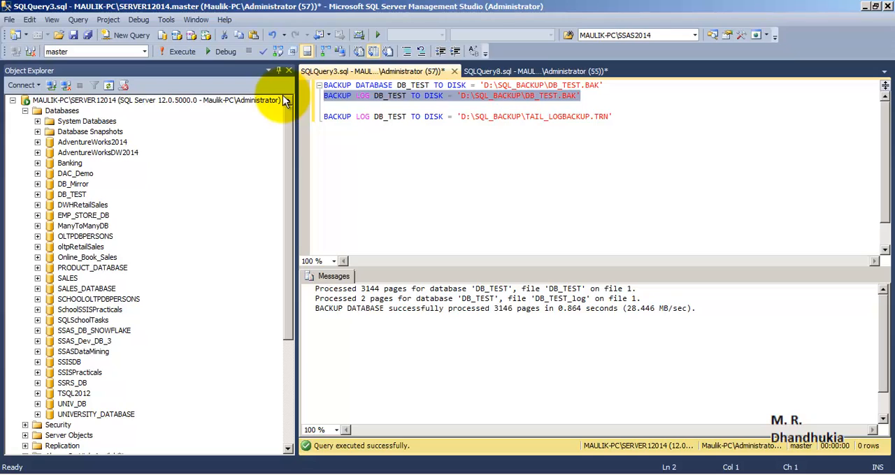
key("F5")
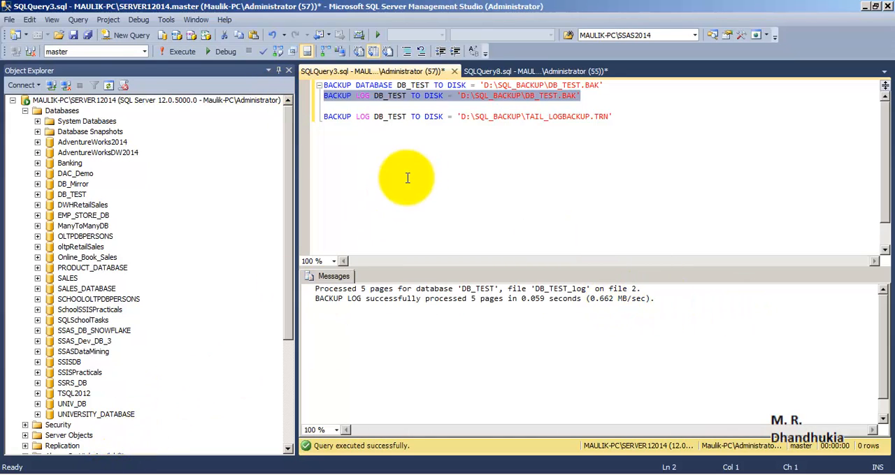
left_click(563, 104)
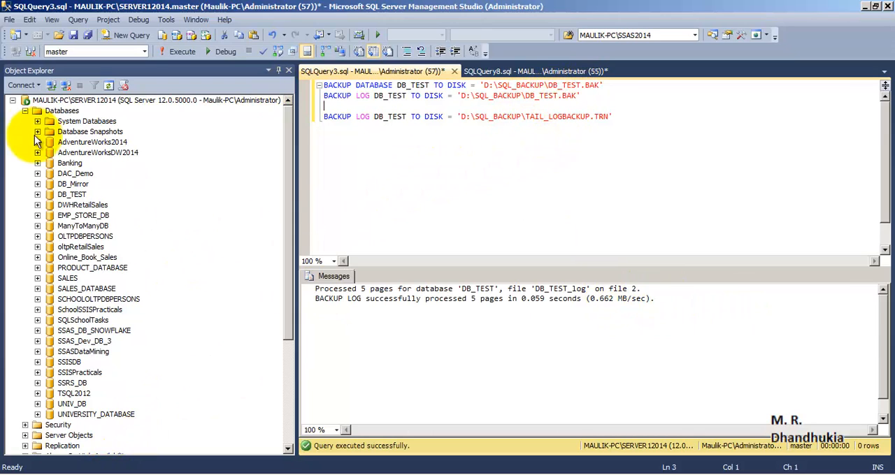
- Collapse the SERVER12014 databases and start a database restore on SERVER22014 with a backup device as the source
double_click(33, 112)
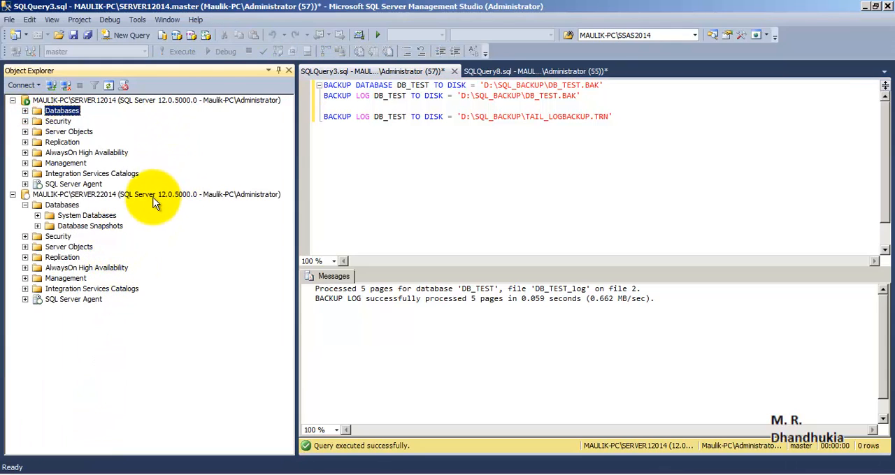
left_click(150, 195)
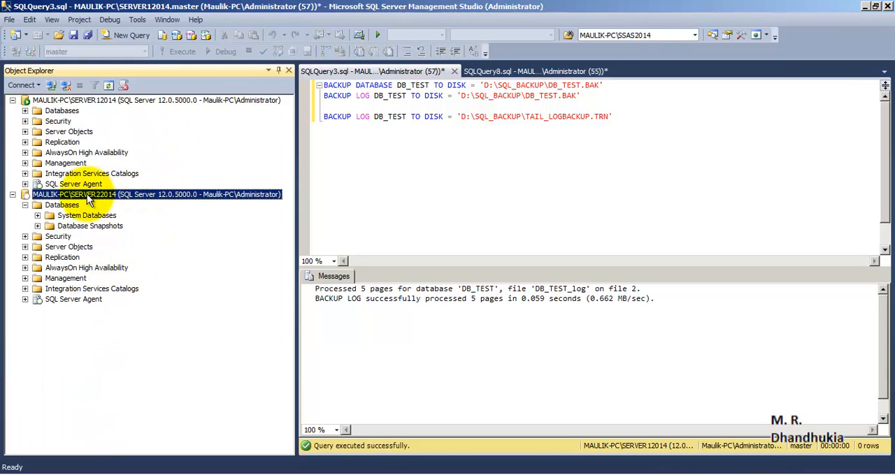
left_click(66, 205)
right_click(67, 205)
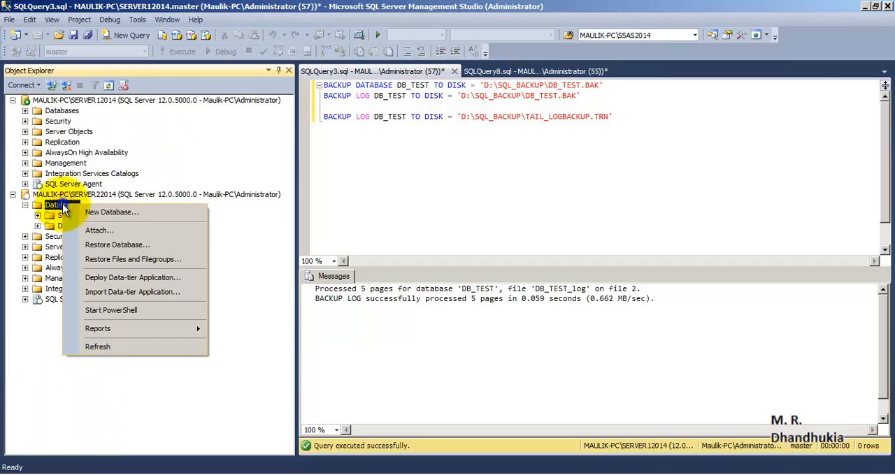
left_click(175, 244)
left_click(334, 100)
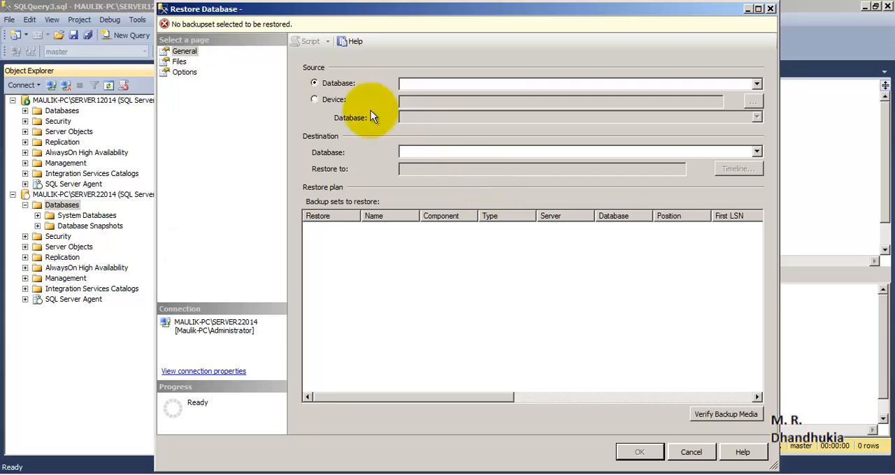
left_click(752, 102)
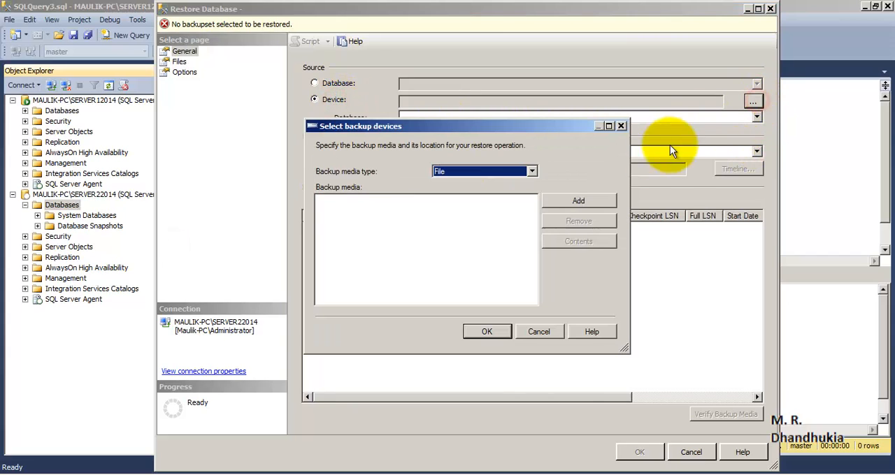
- Add D:\SQL_BACKUP\DB_TEST.BAK as the backup media and accept it as the restore source
left_click(593, 204)
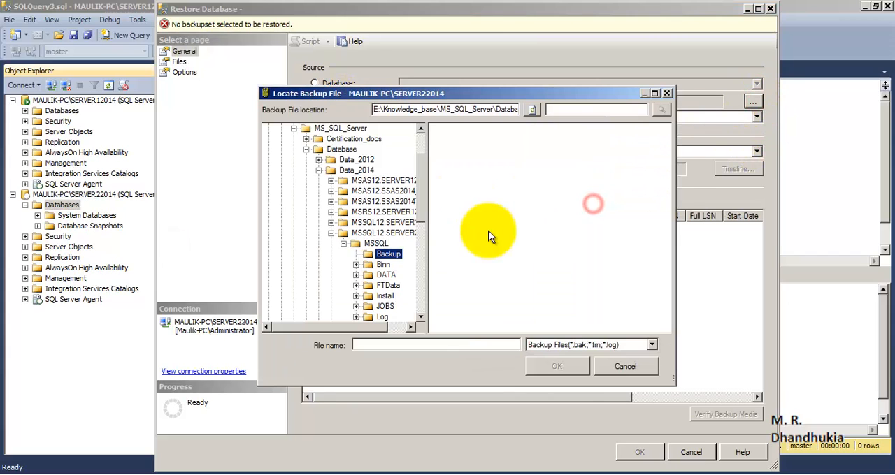
left_click(293, 130)
left_click(269, 149)
left_click(292, 139)
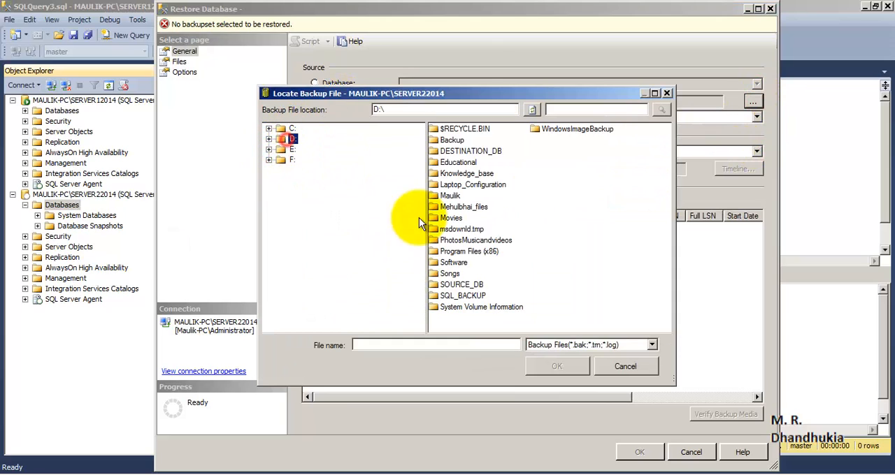
left_click(479, 299)
double_click(478, 299)
left_click(461, 129)
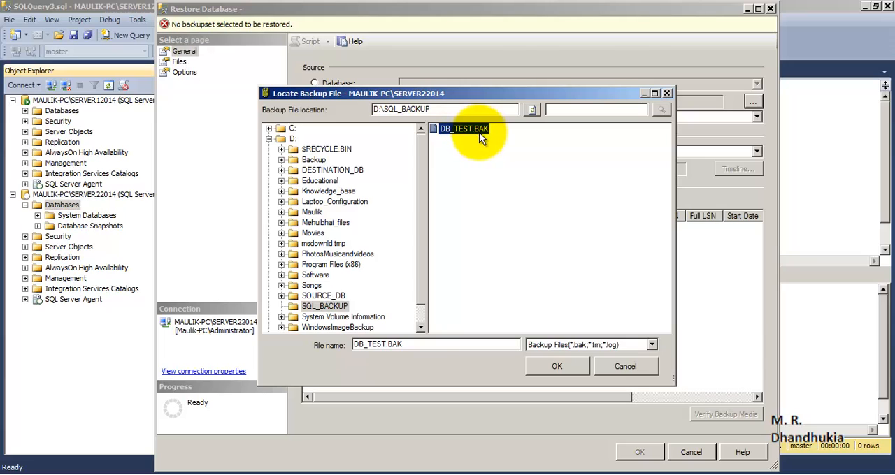
left_click(557, 369)
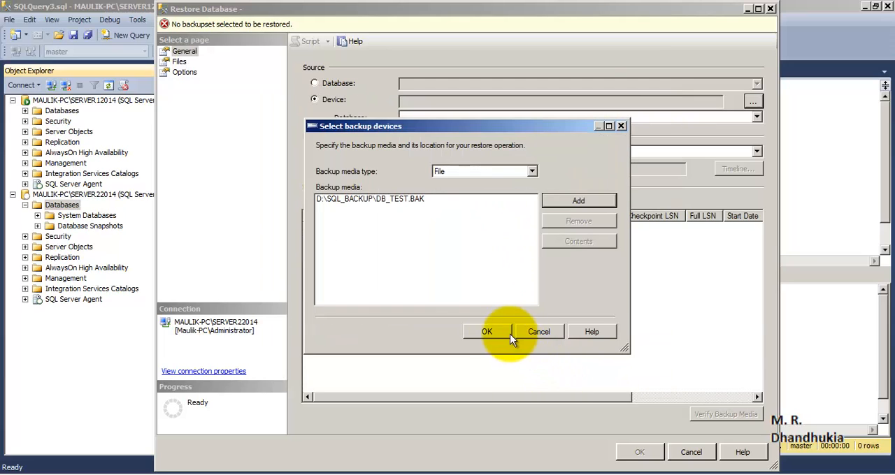
left_click(510, 334)
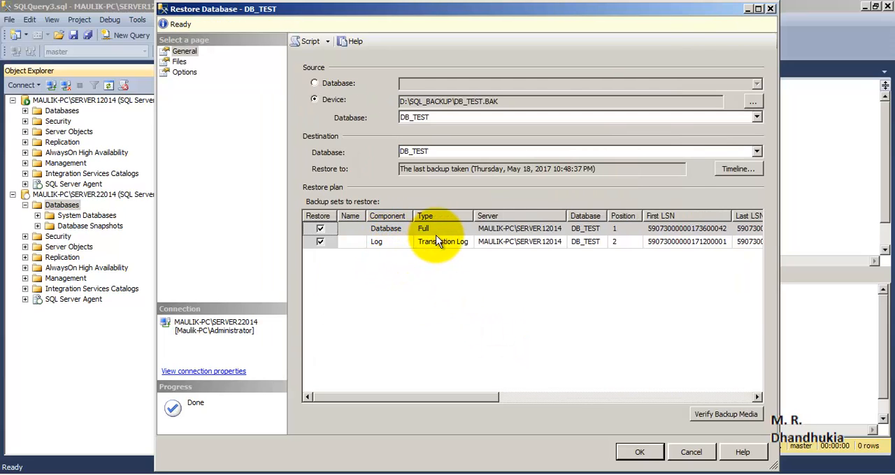
- Review the full and transaction log backup sets, and read the full restore path of the DB_TEST data file
left_click_drag(473, 217, 518, 222)
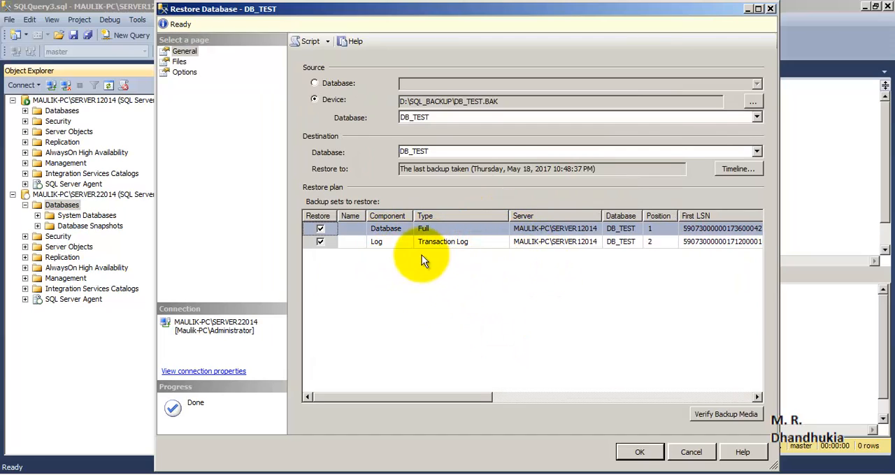
left_click(397, 242)
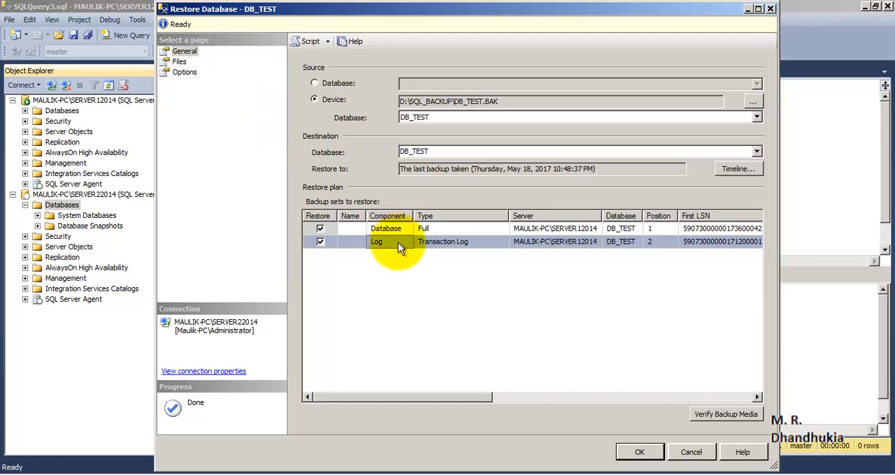
left_click(179, 62)
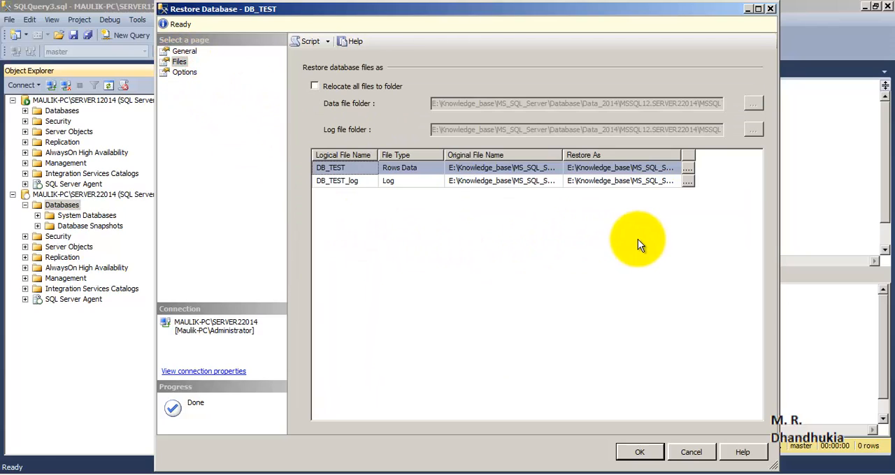
left_click_drag(682, 155, 742, 155)
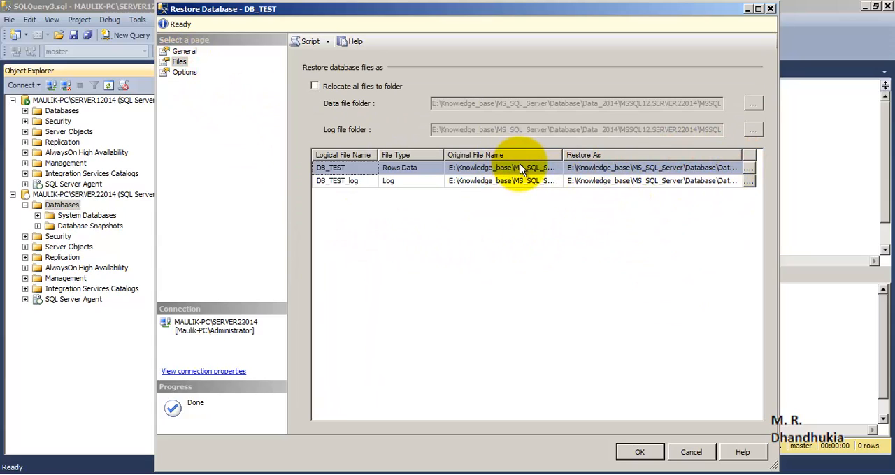
left_click(607, 167)
left_click_drag(684, 168, 736, 169)
key("Right")
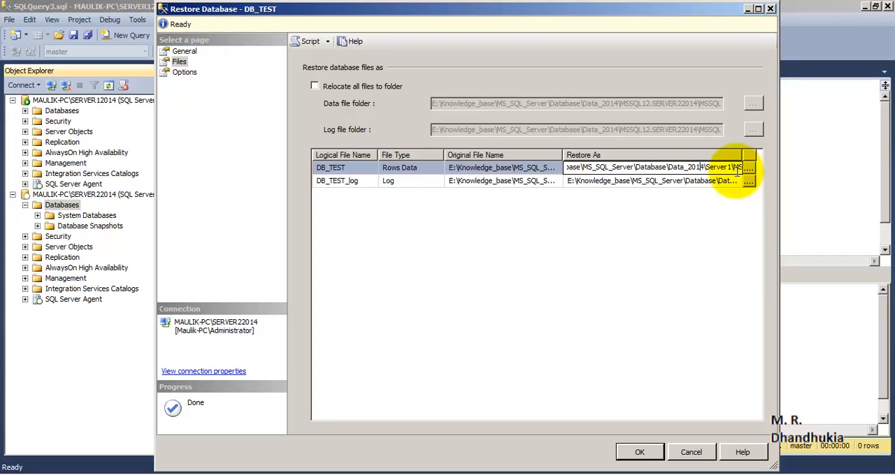
key("Right")
key("Right")
key("Right")
key("Right")
key("Right")
key("Right")
key("Right")
key("Right")
key("Right")
key("Right")
key("Right")
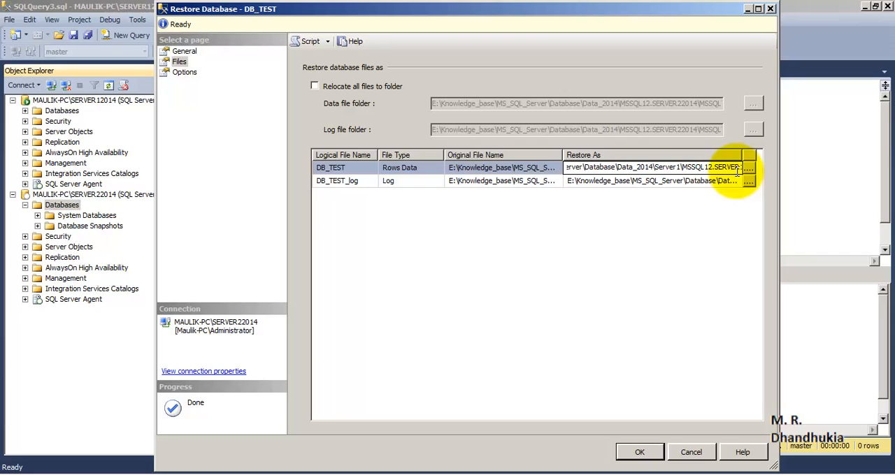
key("Right")
key("Right")
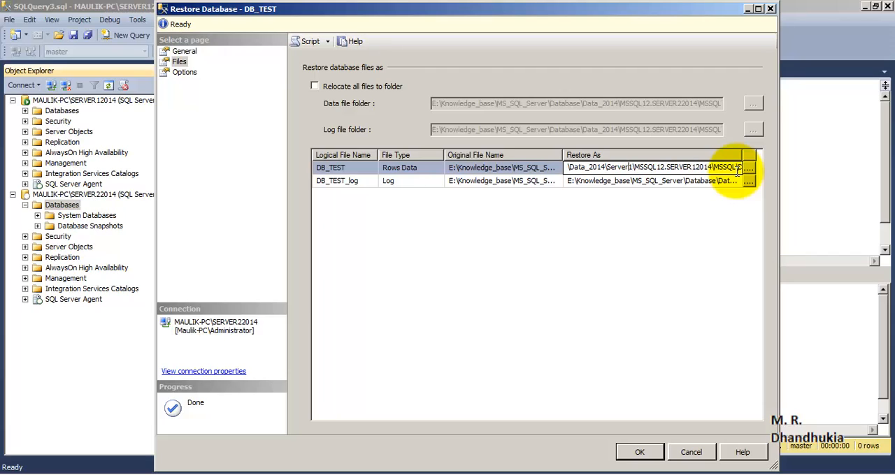
- Relocate all files to the data and log folders in MSSQL12.SERVER22014\MSSQL\DATA, and check both folder paths to their ends
left_click(314, 86)
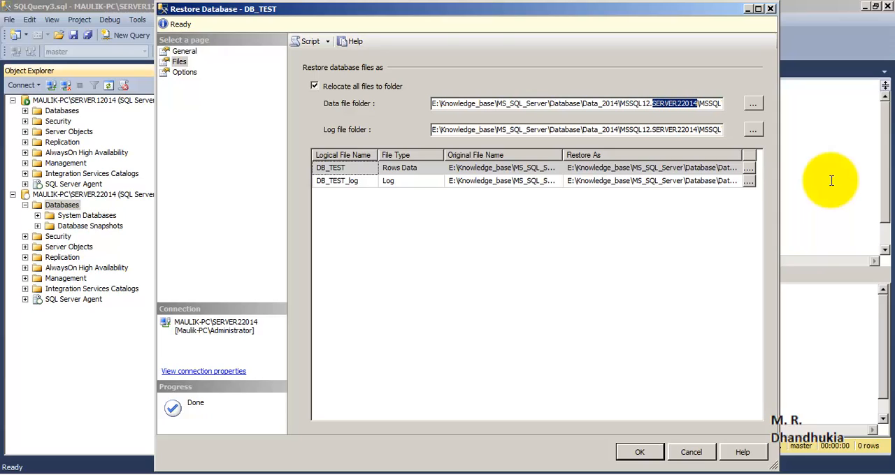
left_click(701, 104)
type("\\DATA")
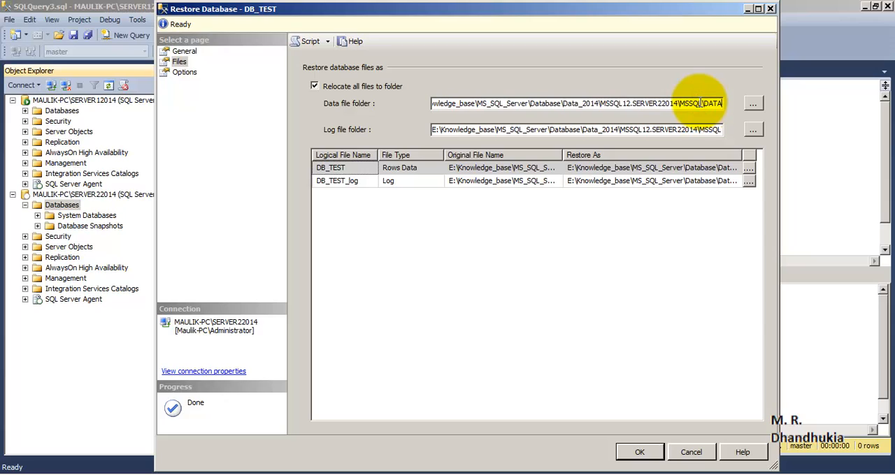
left_click(661, 130)
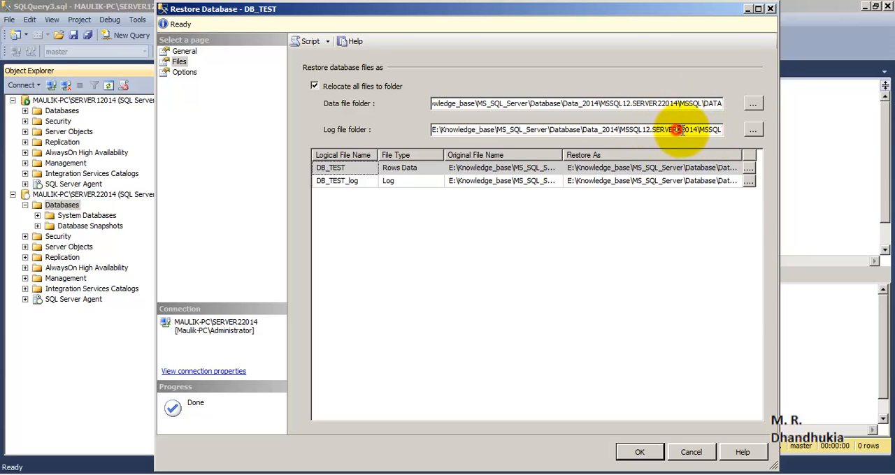
mouse_move(689, 130)
left_mouse_down()
mouse_move(678, 130)
mouse_move(698, 130)
left_mouse_up()
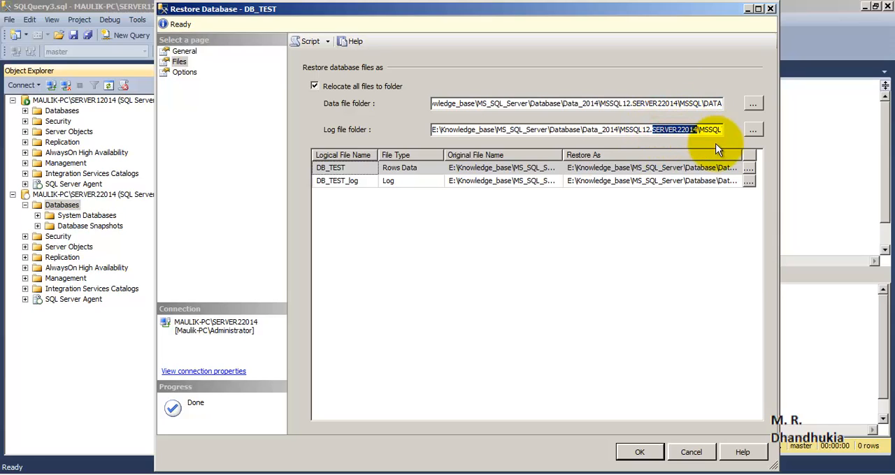
left_click(715, 130)
key("End")
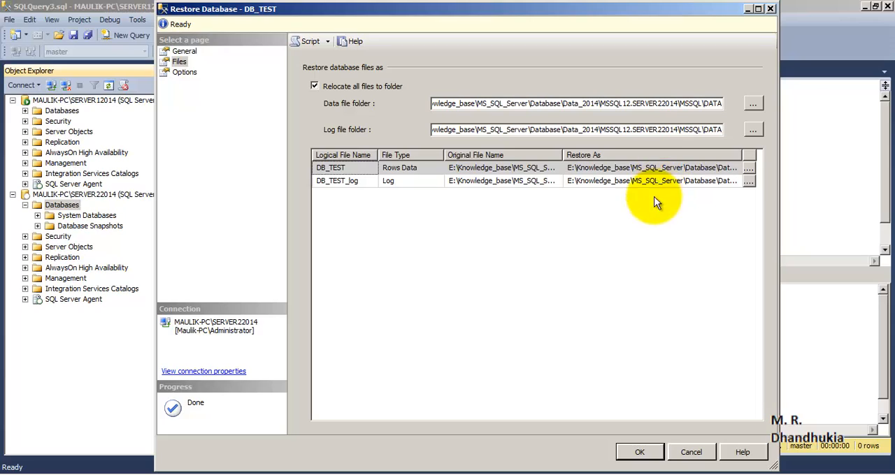
- Check the full Restore As paths of the DB_TEST data file and the DB_TEST_log file for the SERVER22014 folder
left_click(637, 167)
left_click(632, 167)
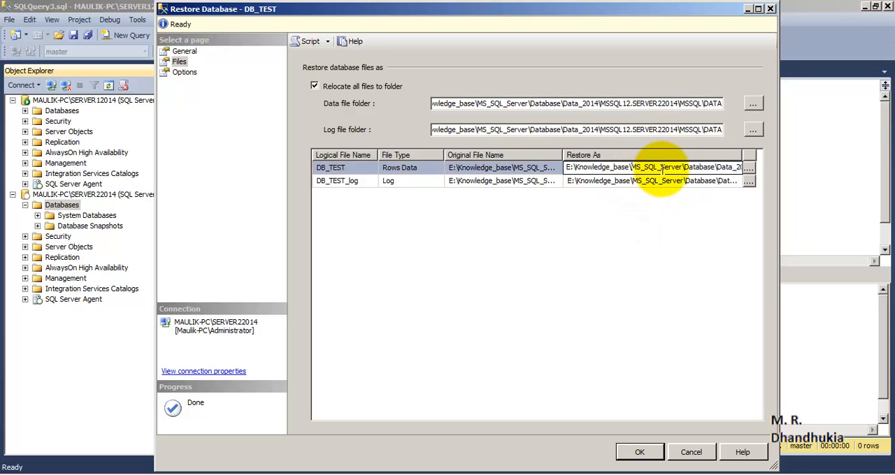
key("Right")
key("Right")
key("Right")
key("Right")
key("Right")
key("Right")
key("Right")
key("Right")
key("Right")
key("Right")
key("Right")
key("Right")
key("Right")
key("Right")
key("Right")
key("Right")
key("Right")
key("Right")
key("Right")
key("Right")
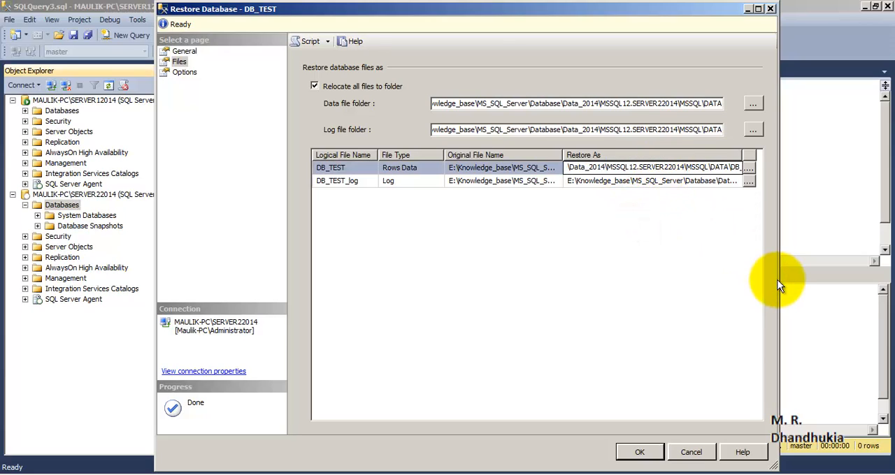
left_click(669, 183)
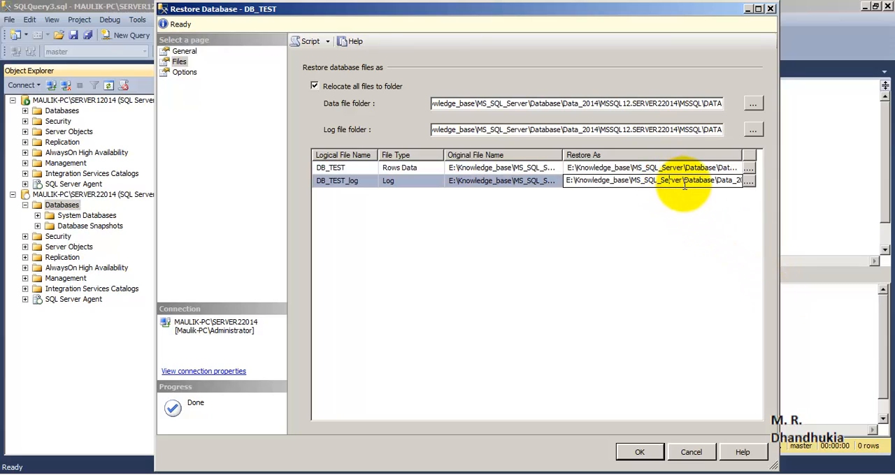
key("Right")
key("Right")
key("Right")
key("Right")
key("Right")
key("Right")
key("Right")
key("Right")
key("Right")
key("Right")
key("Right")
key("Right")
key("Right")
key("Right")
key("Right")
key("Right")
key("Right")
key("Right")
key("Right")
key("Right")
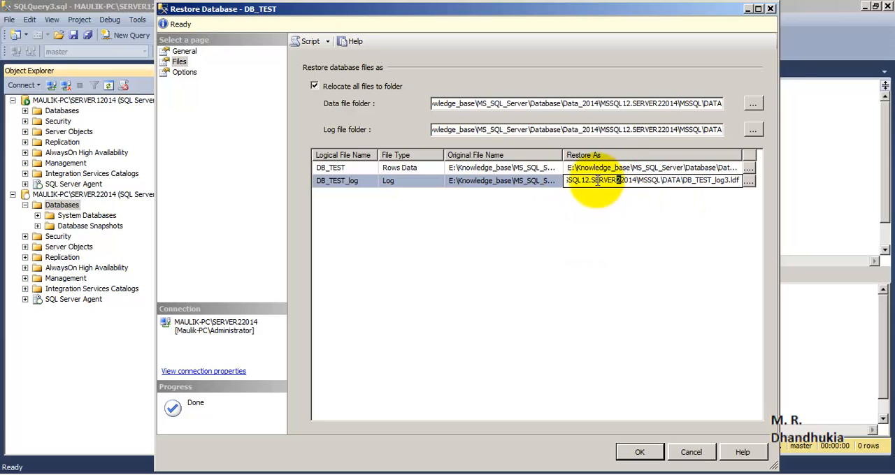
left_click_drag(591, 180, 638, 185)
left_click(653, 221)
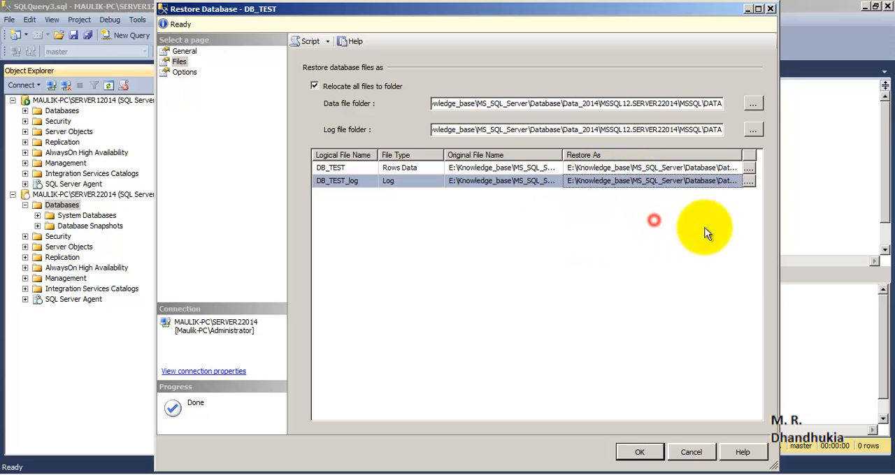
left_click(696, 181)
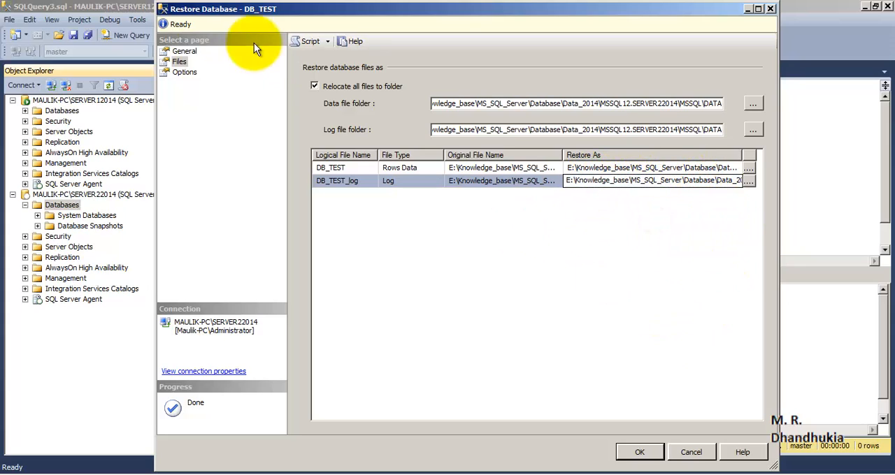
- Set the recovery state in the restore options to RESTORE WITH STANDBY
left_click(184, 73)
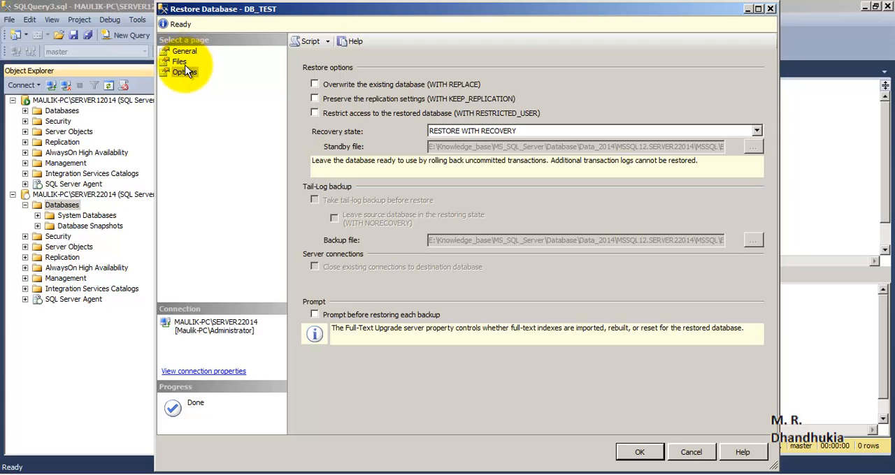
left_click(179, 61)
left_click(185, 72)
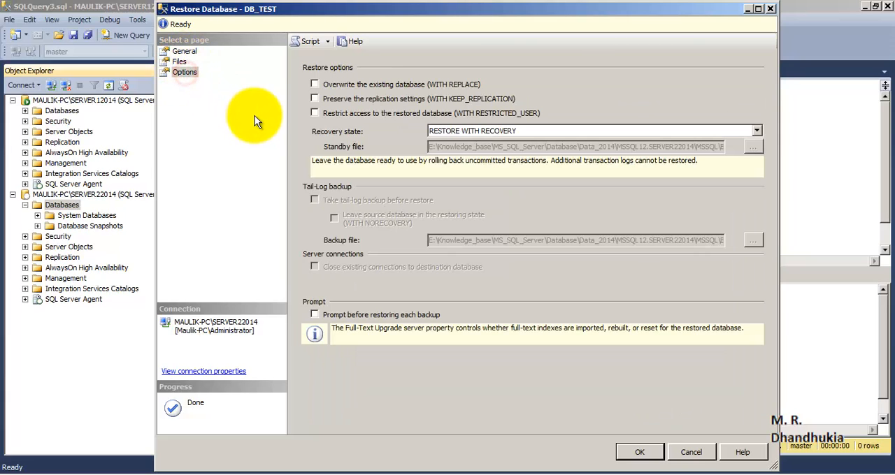
left_click(757, 131)
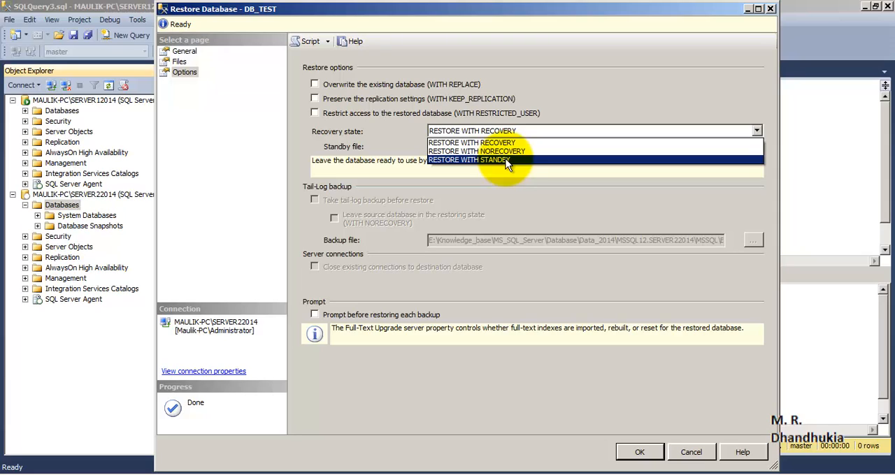
left_click(505, 159)
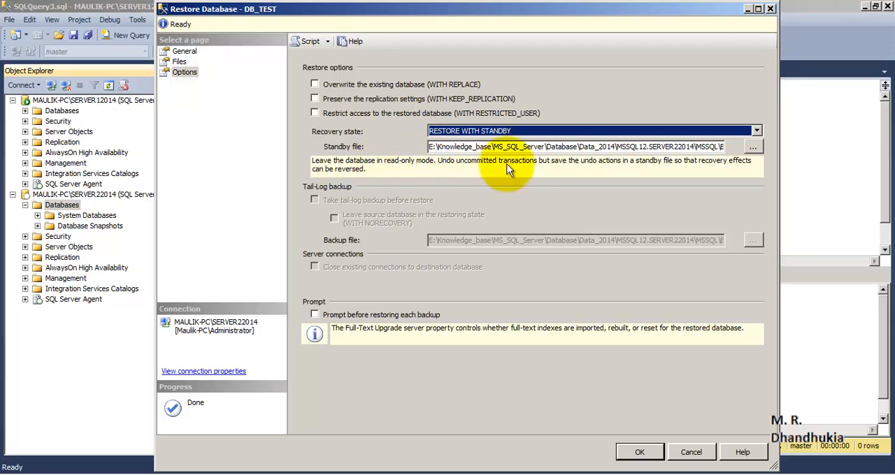
- Check the standby file path to its end and run the restore of DB_TEST on SERVER22014
left_click(577, 146)
left_click_drag(650, 147, 769, 146)
left_click(659, 147)
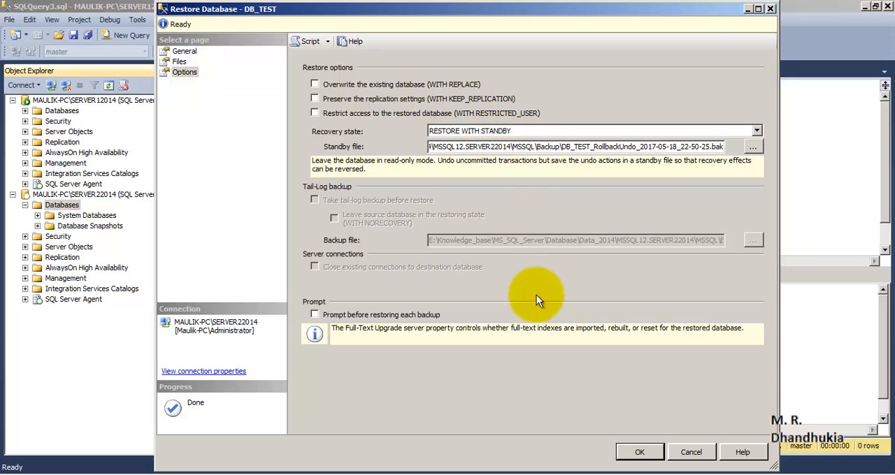
left_click(627, 450)
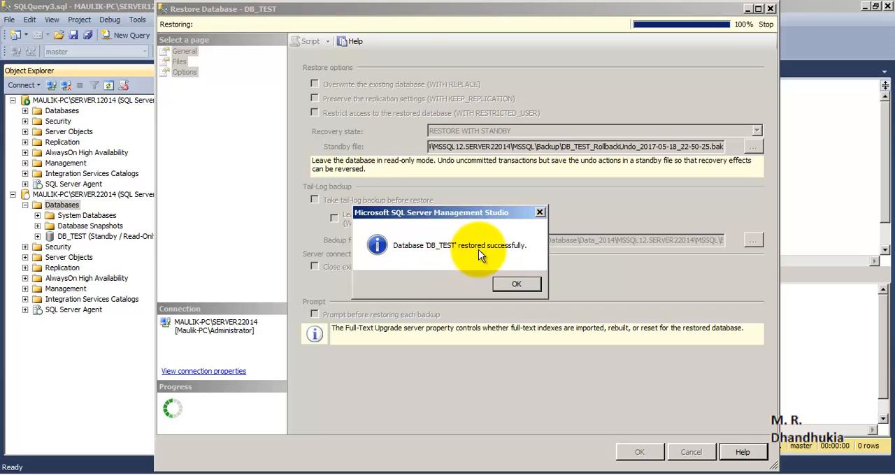
left_click(517, 283)
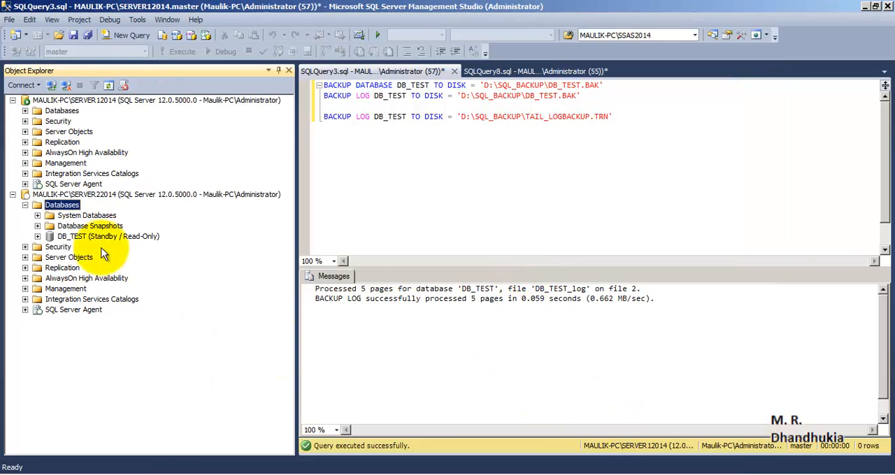
- Refresh the databases on SERVER22014 and select the restored DB_TEST database
right_click(54, 204)
left_click(99, 340)
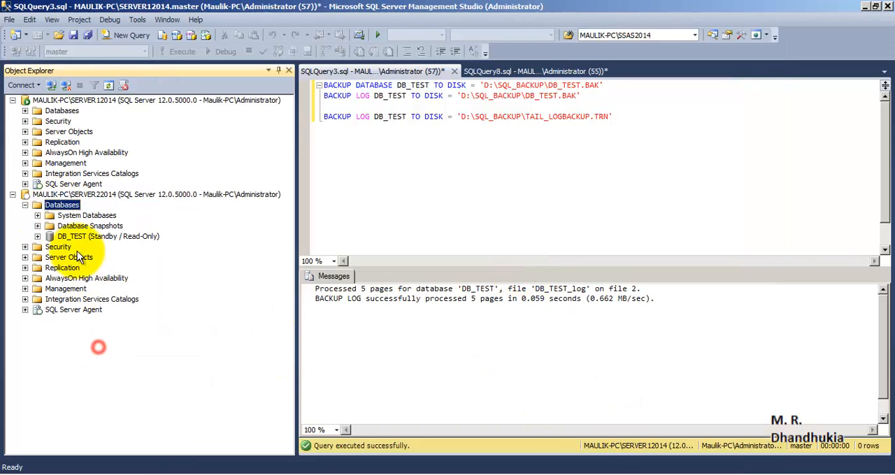
left_click(94, 237)
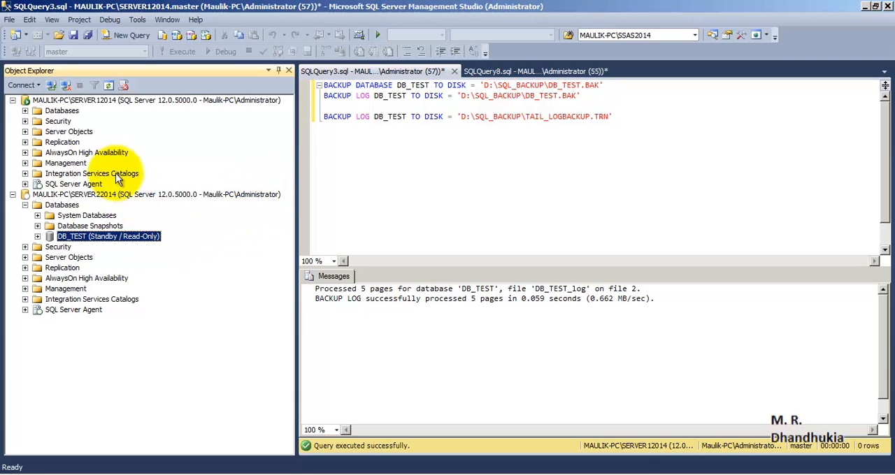
- Enable DB_TEST on SERVER12014 as a primary database in a log shipping configuration through its database properties
left_click(13, 195)
left_click(89, 100)
left_click(25, 110)
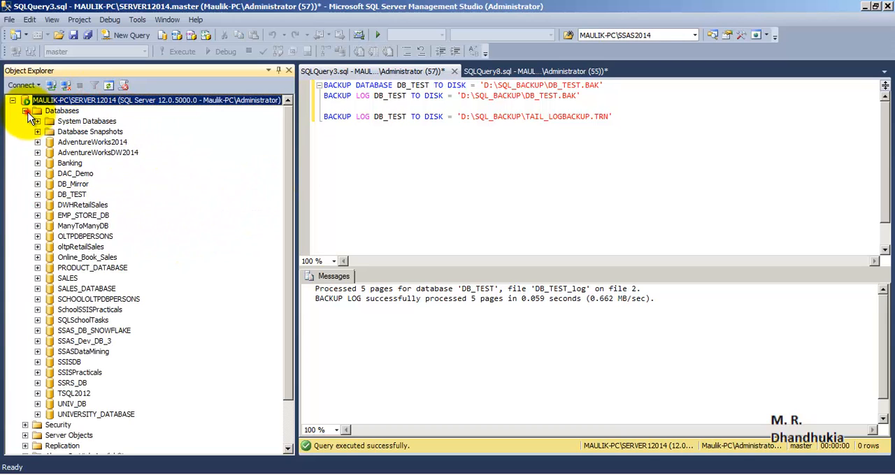
left_click(72, 194)
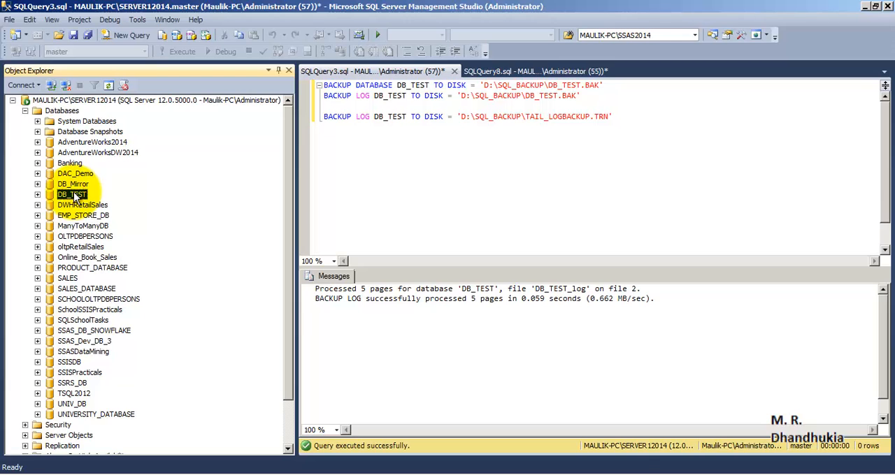
right_click(75, 196)
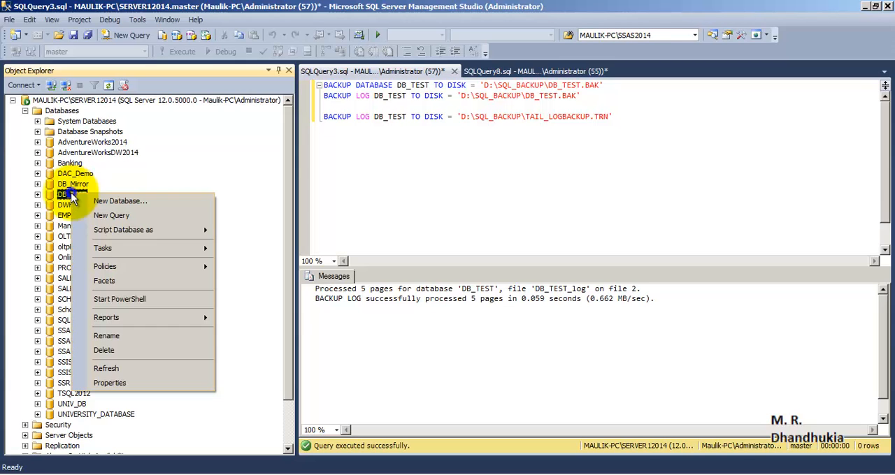
left_click(139, 385)
left_click(50, 117)
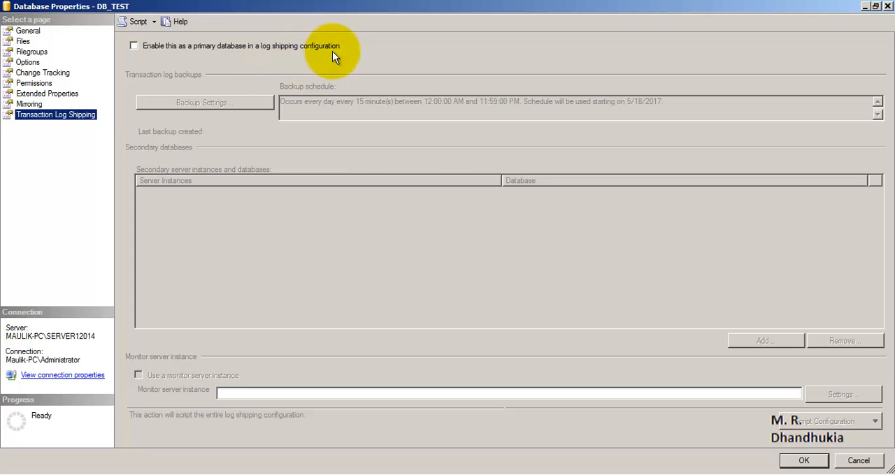
left_click(133, 46)
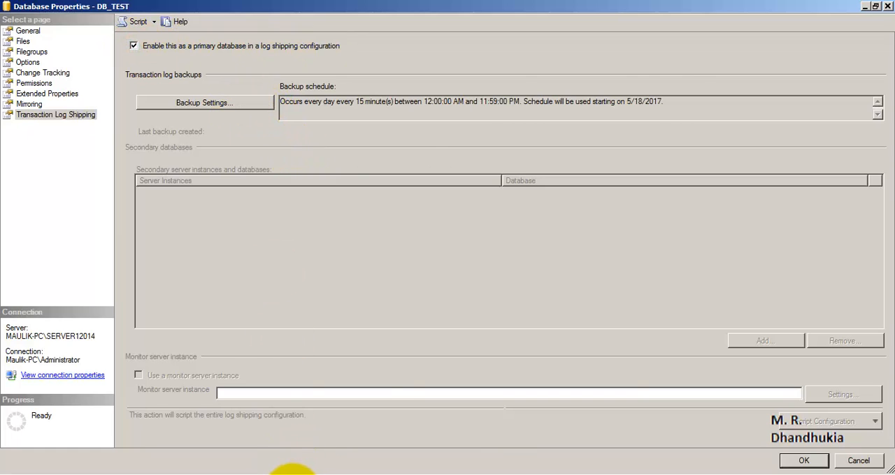
- Review the log shipping architecture diagram in Windows Photo Viewer and return to the DB_TEST database properties
left_click(292, 474)
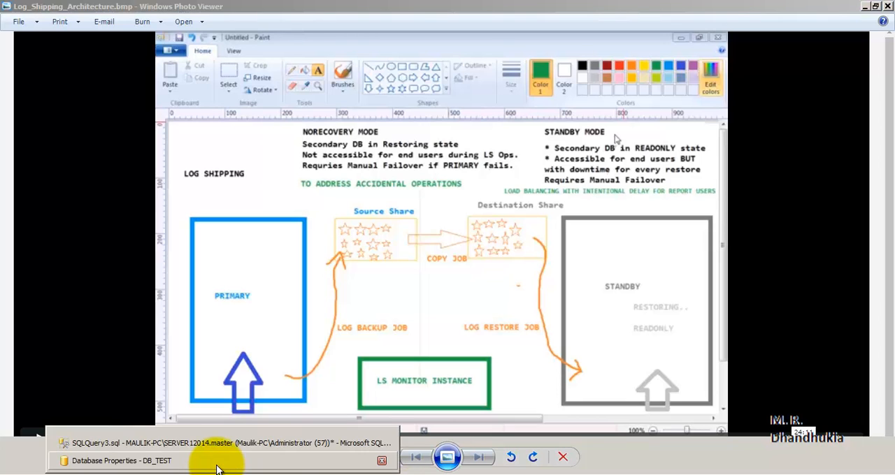
left_click(216, 463)
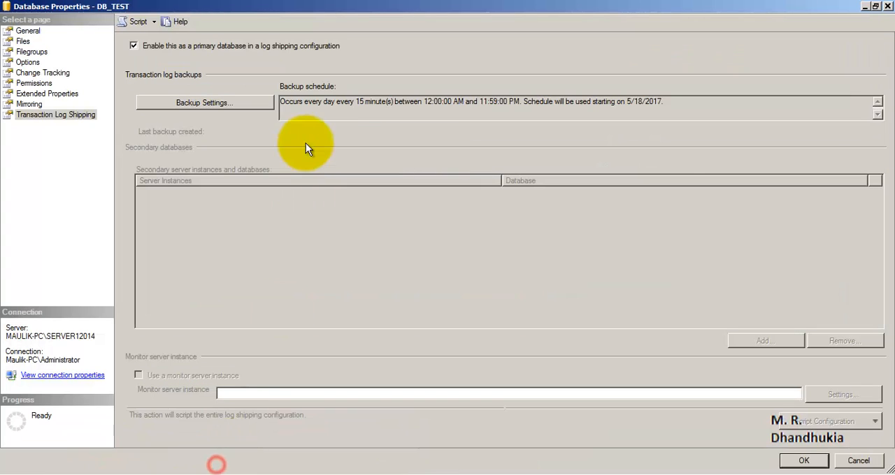
- Copy the network path of the shared source_db folder into the transaction log backup settings as the network backup path
left_click(207, 102)
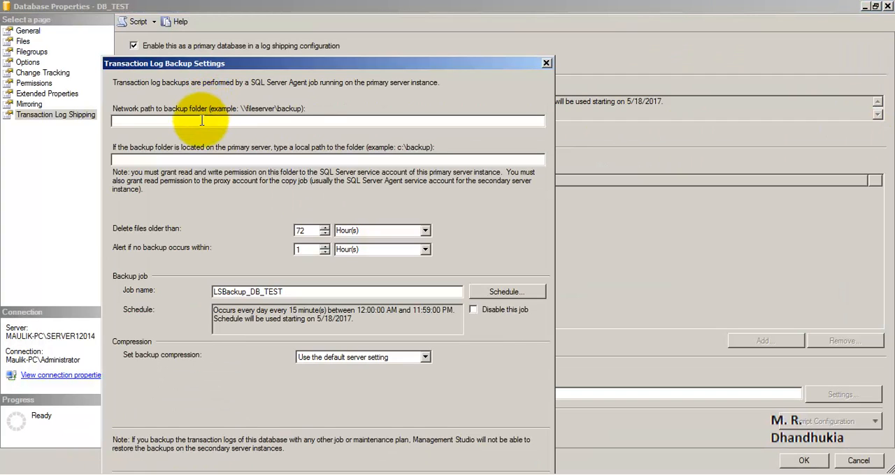
left_click(200, 120)
left_click(9, 469)
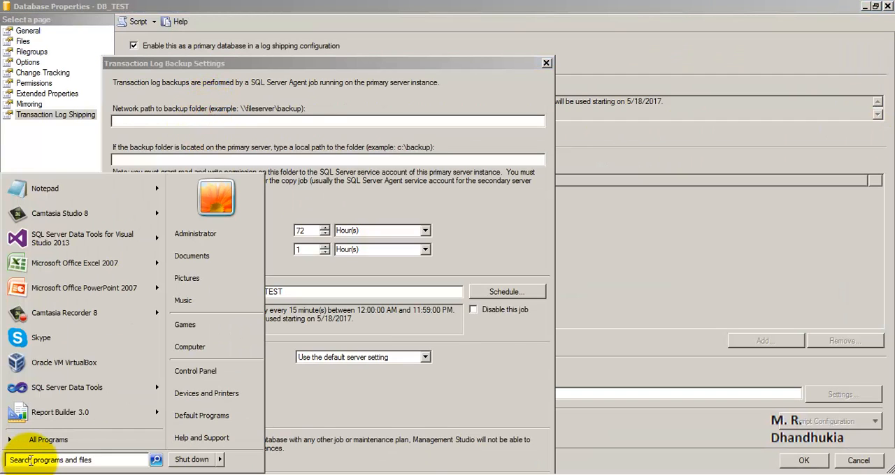
type("\\\\")
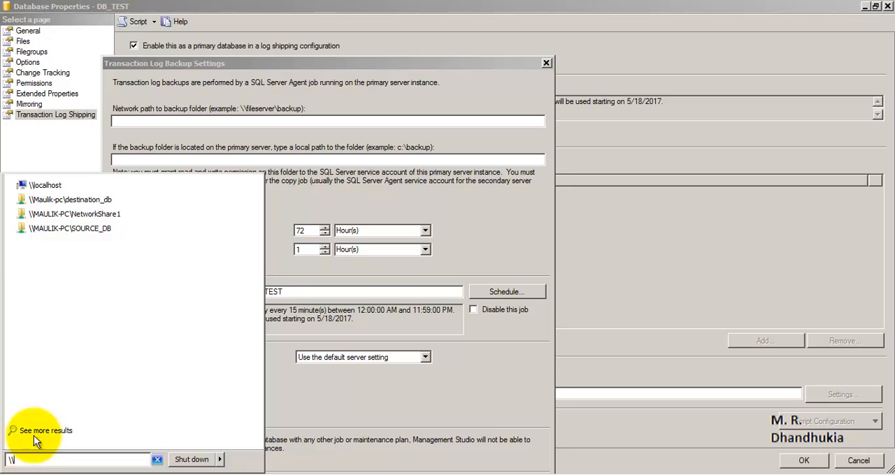
left_click(72, 229)
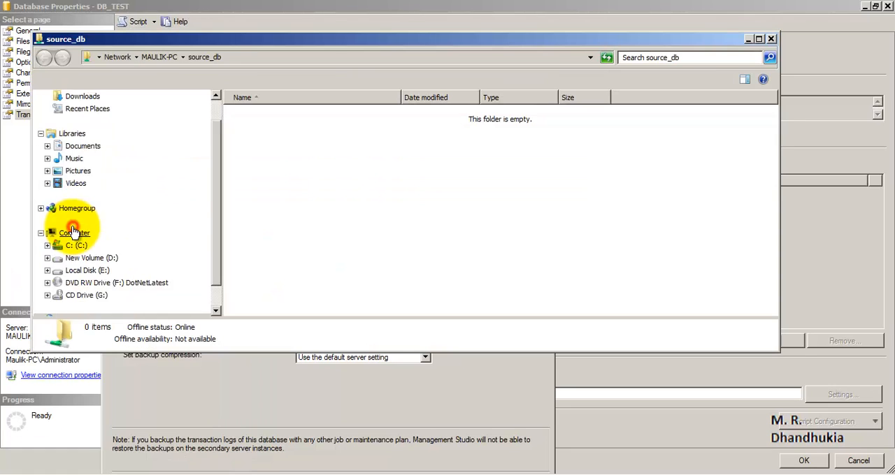
left_click(231, 57)
key("ctrl+c")
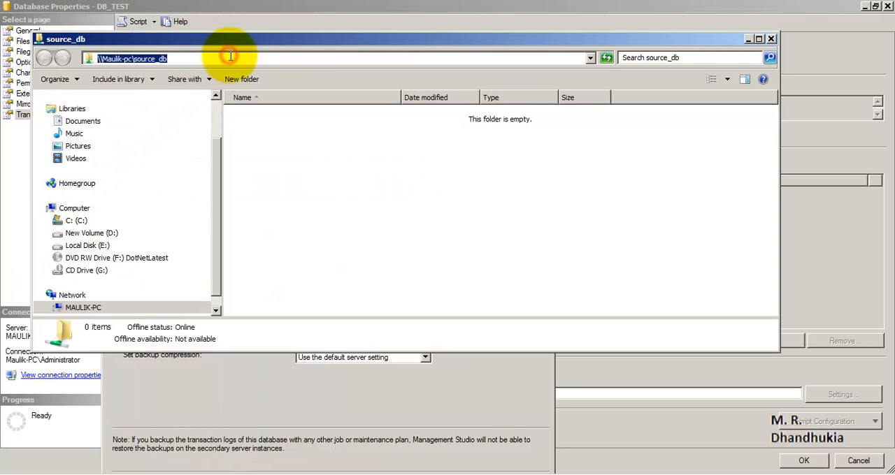
left_click(771, 38)
left_click(219, 121)
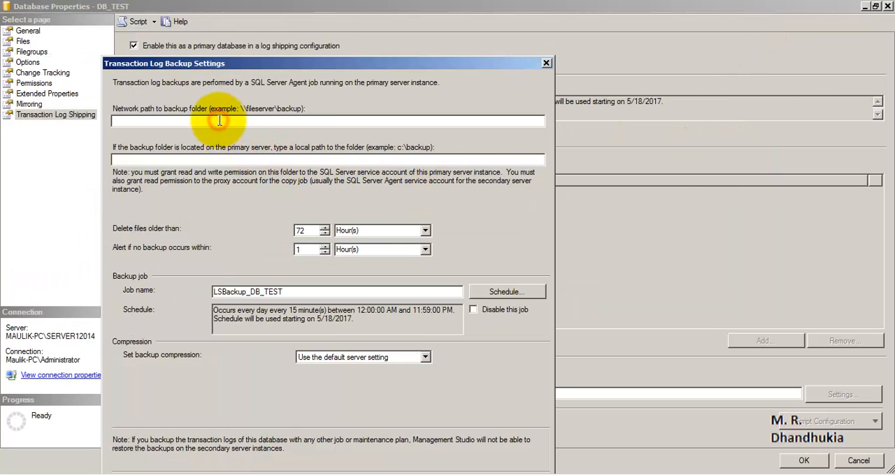
key("ctrl+v")
- Copy the local folder path D:\SOURCE_DB from Windows Explorer into the backup settings as the primary server's local backup path
left_click(200, 158)
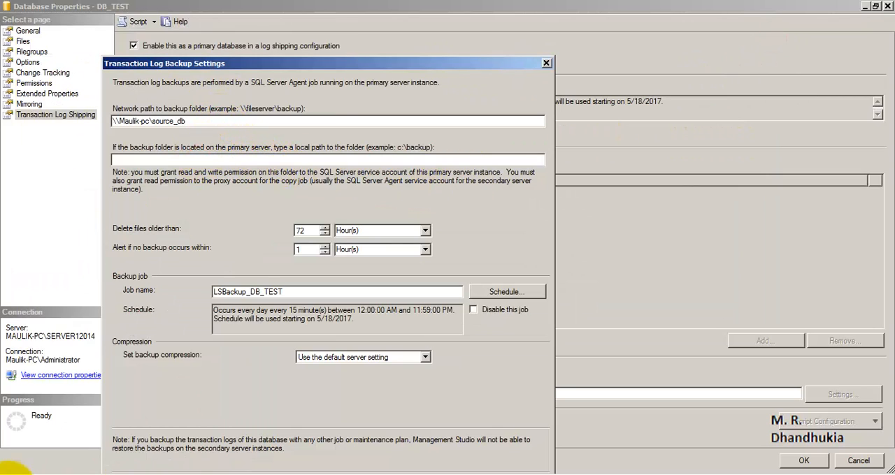
left_click(18, 470)
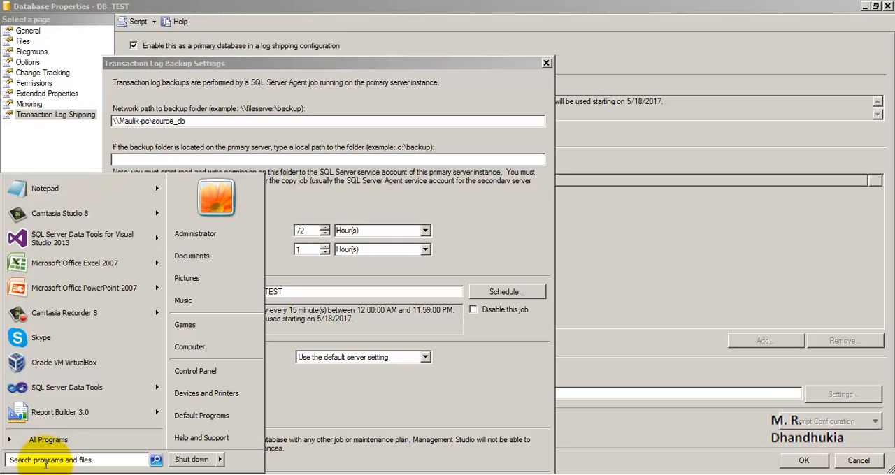
left_click(499, 218)
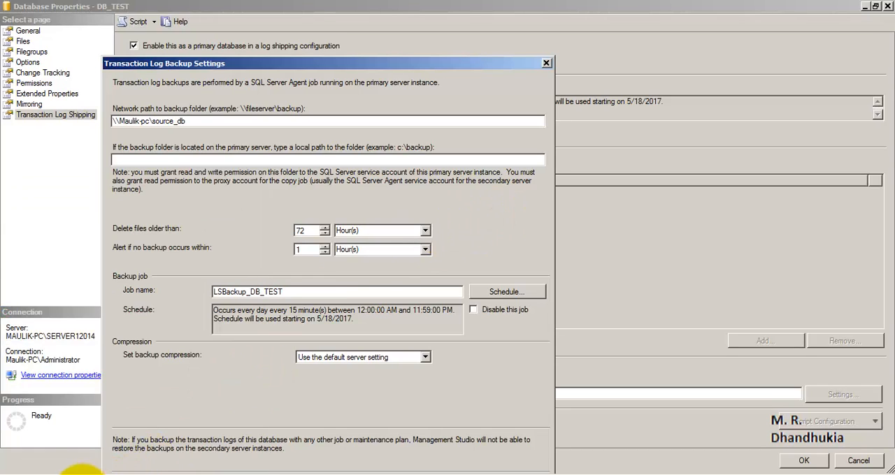
left_click(79, 474)
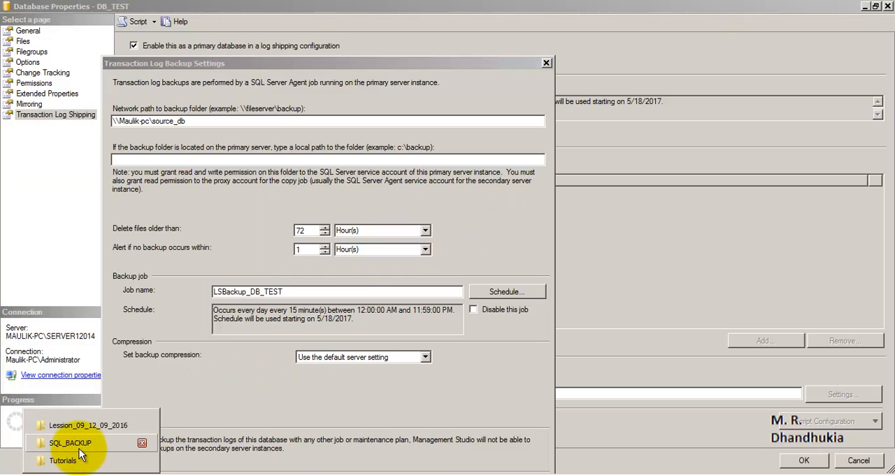
left_click(79, 449)
left_click(140, 24)
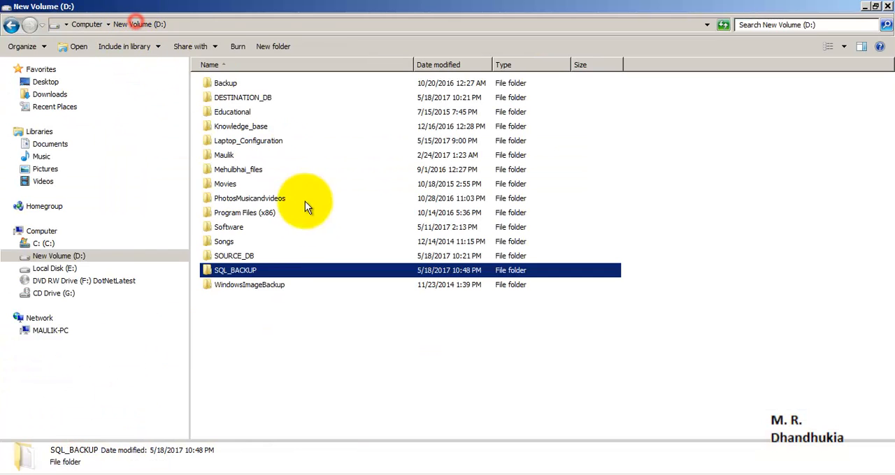
double_click(233, 256)
left_click(230, 28)
key("ctrl+c")
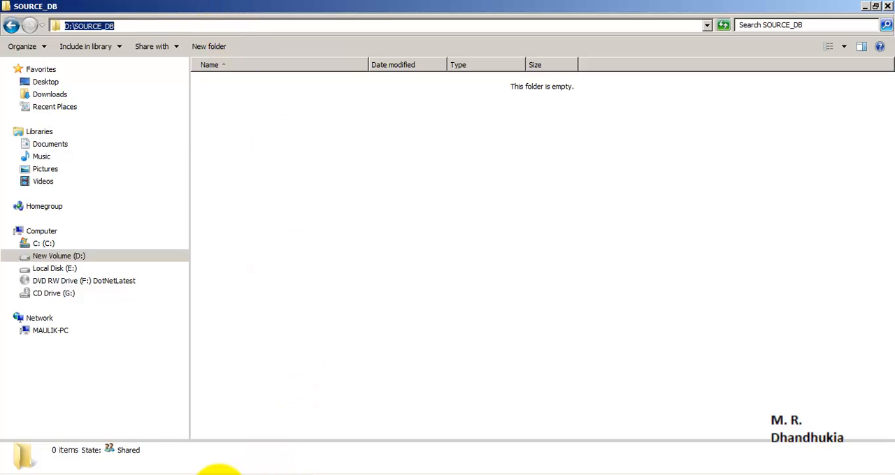
left_click(218, 472)
left_click(209, 456)
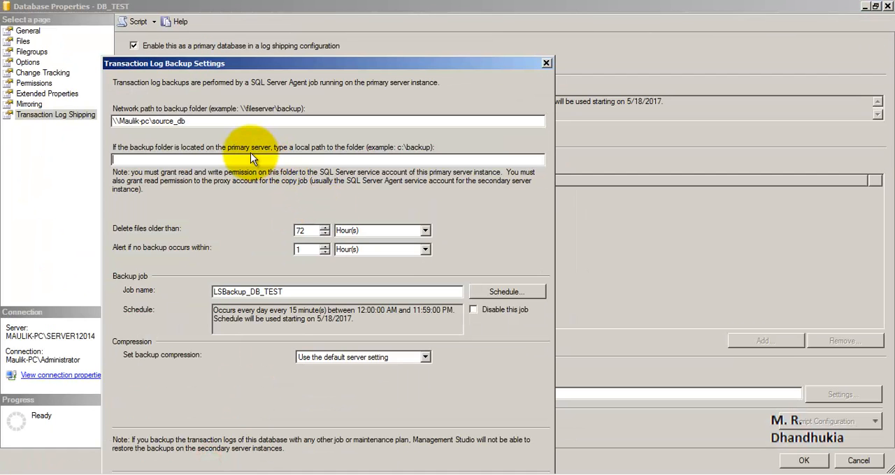
key("ctrl+v")
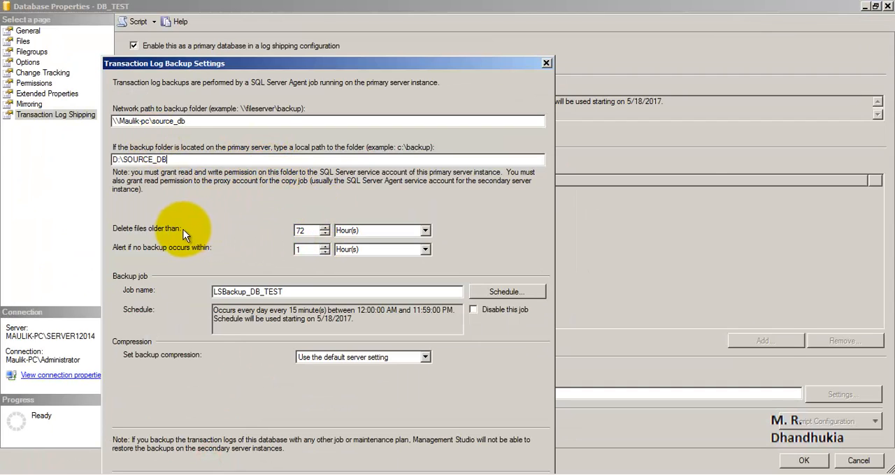
- Check the file deletion and alert thresholds, and schedule the LSBackup_DB_TEST job to occur every 2 minutes
double_click(300, 230)
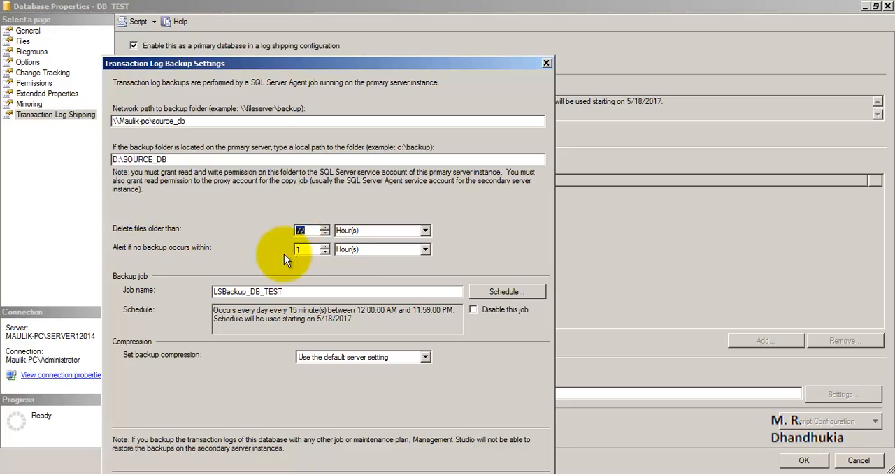
double_click(301, 250)
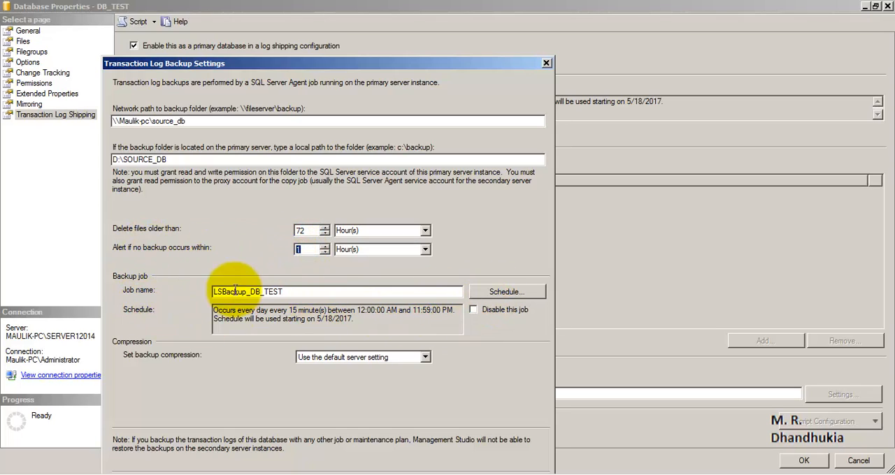
left_click(506, 292)
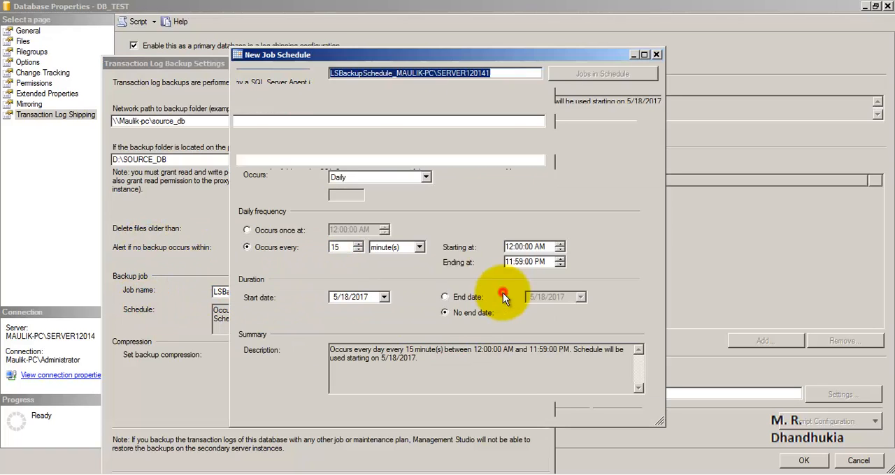
left_click_drag(326, 250, 320, 256)
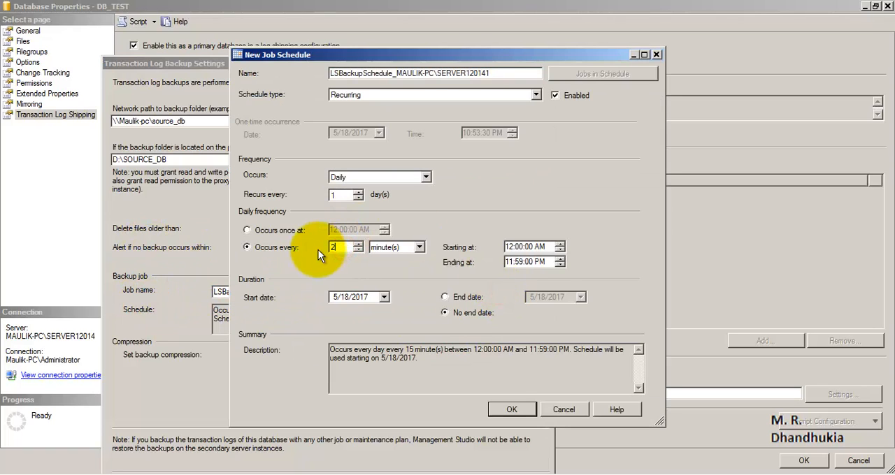
type("2")
left_click(512, 409)
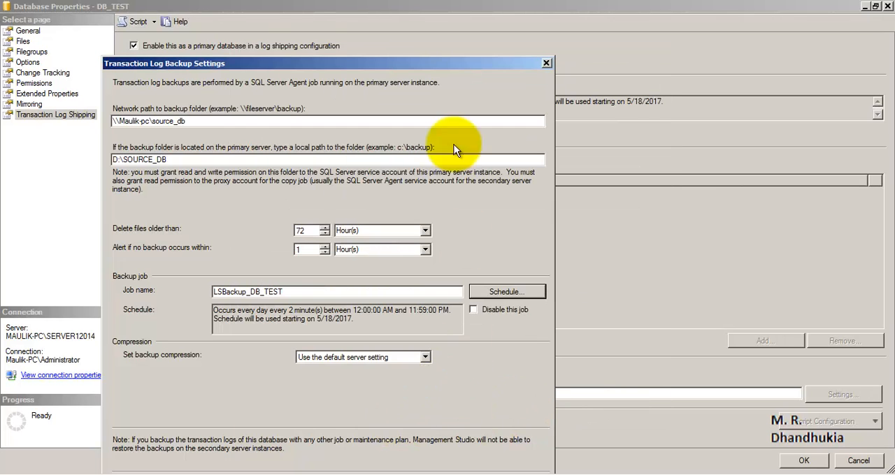
- Confirm the transaction log backup settings and open the settings for a new secondary database
left_click_drag(439, 68, 477, 13)
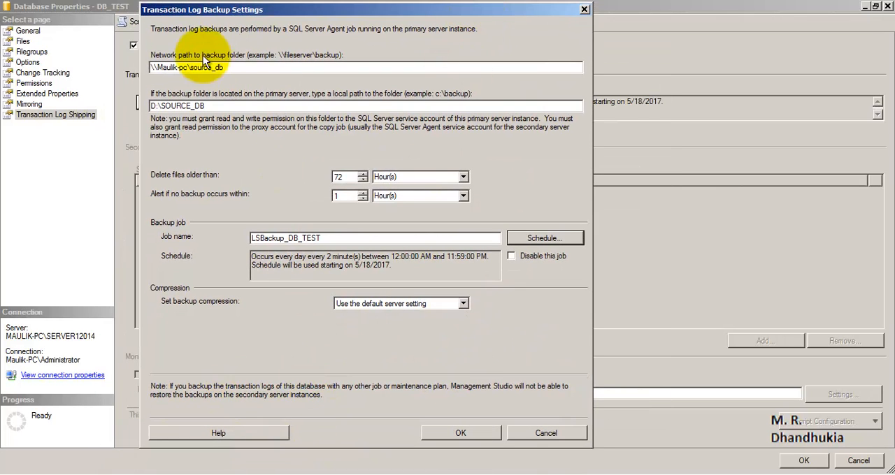
left_click(448, 432)
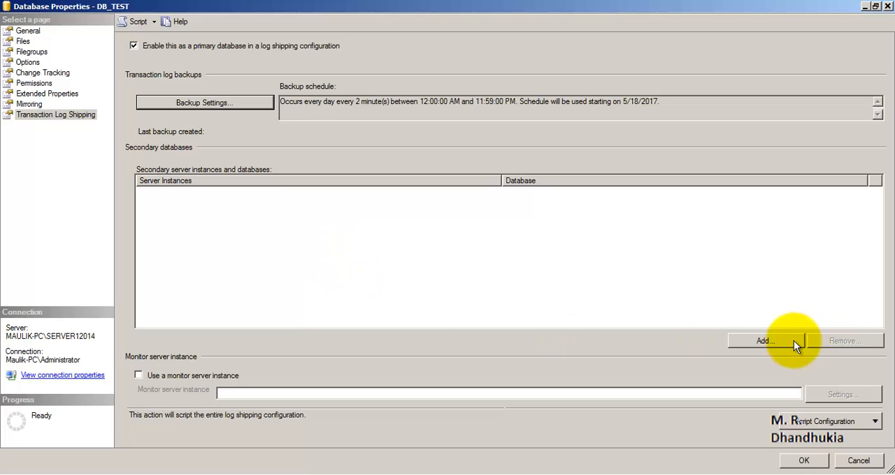
left_click(766, 341)
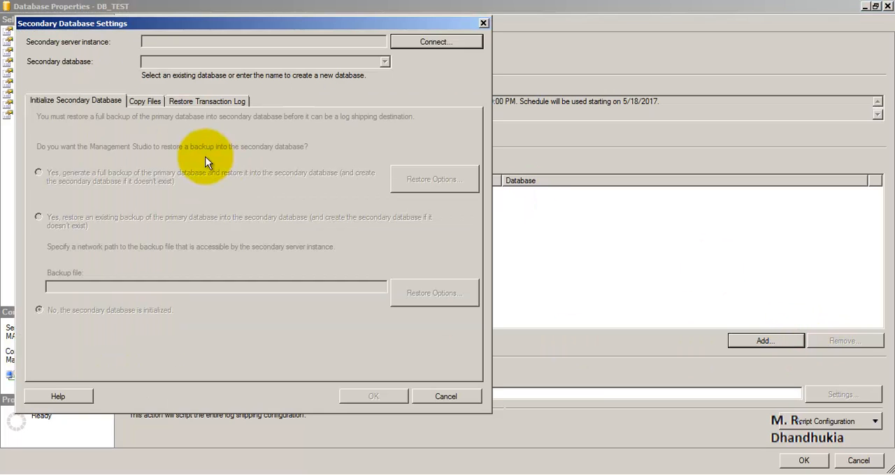
left_click(419, 41)
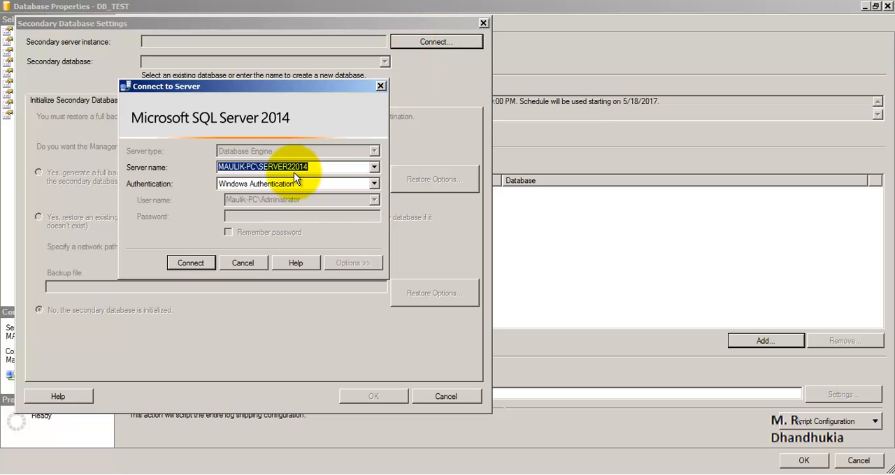
left_click(289, 167)
left_click_drag(289, 168, 292, 168)
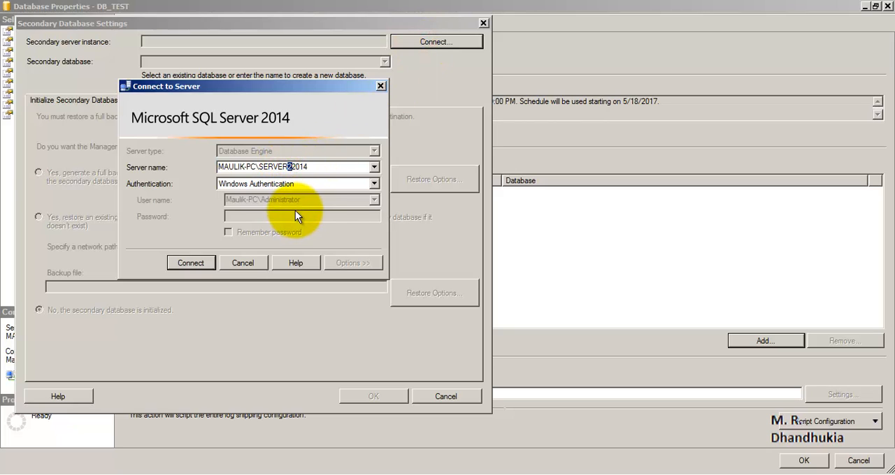
key("Delete")
left_click(214, 260)
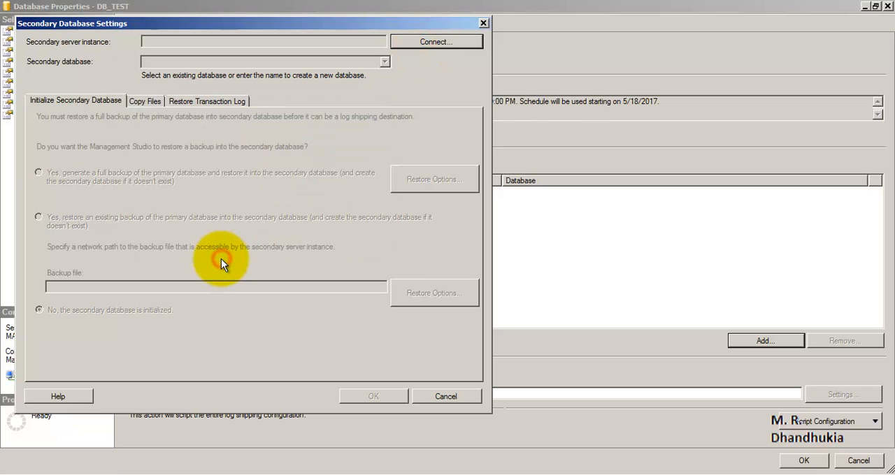
- Connect to SERVER22014 with Windows Authentication as the secondary server instance and move the settings dialog aside
left_click(408, 42)
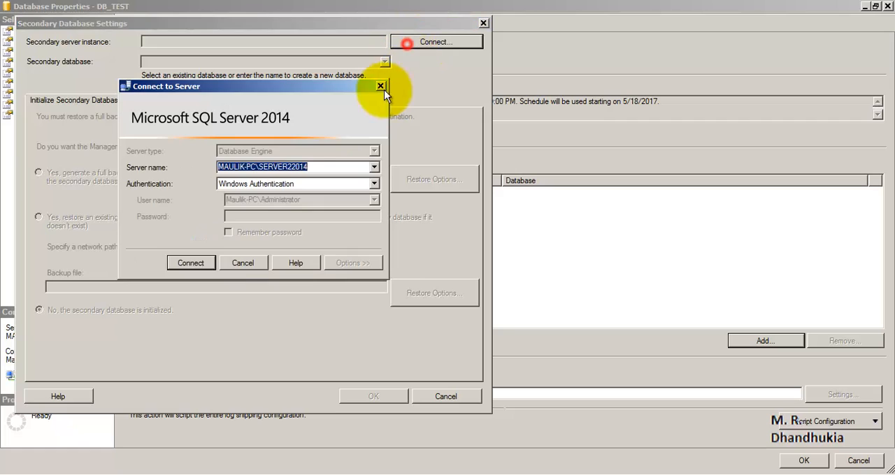
left_click(290, 167)
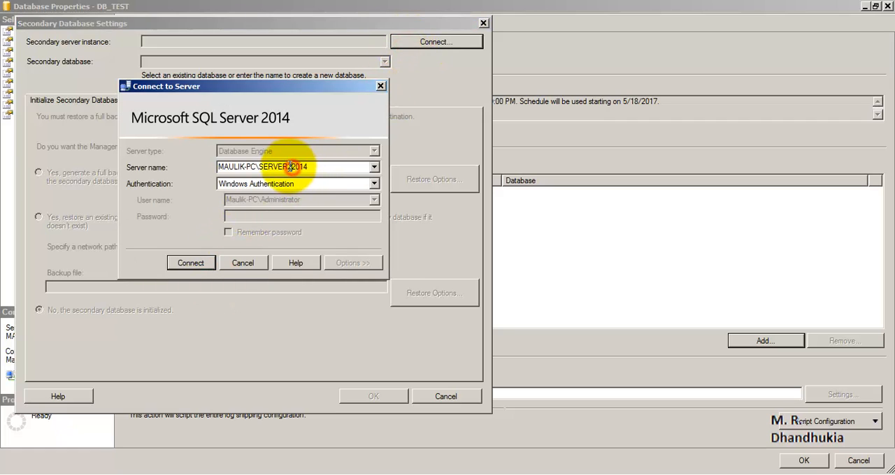
left_click(182, 264)
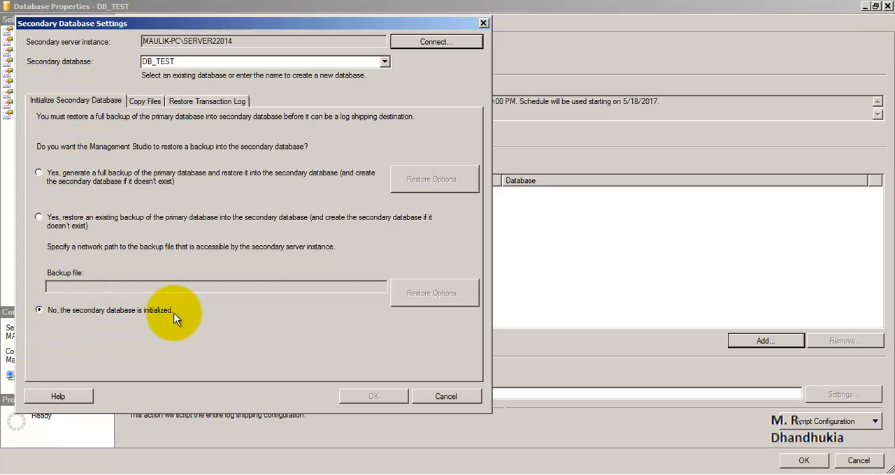
left_click_drag(161, 24, 290, 15)
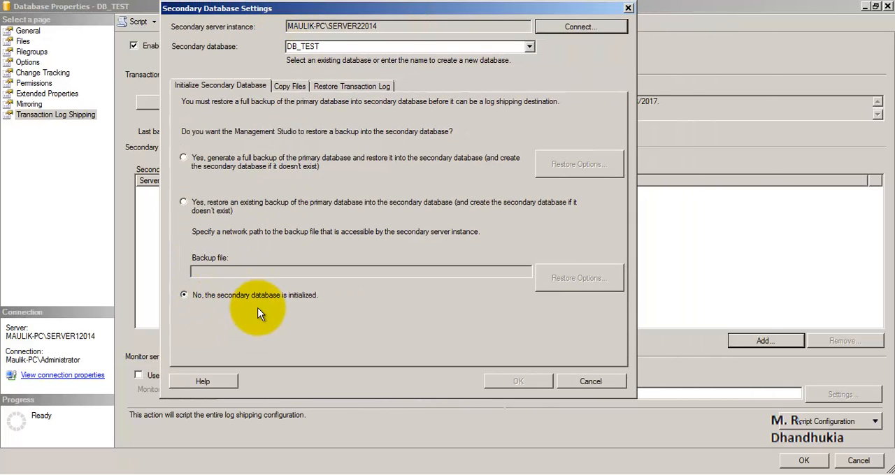
- Copy the network path of the shared destination_db folder into the copy settings as the destination folder for copied files
left_click(294, 85)
left_click(244, 152)
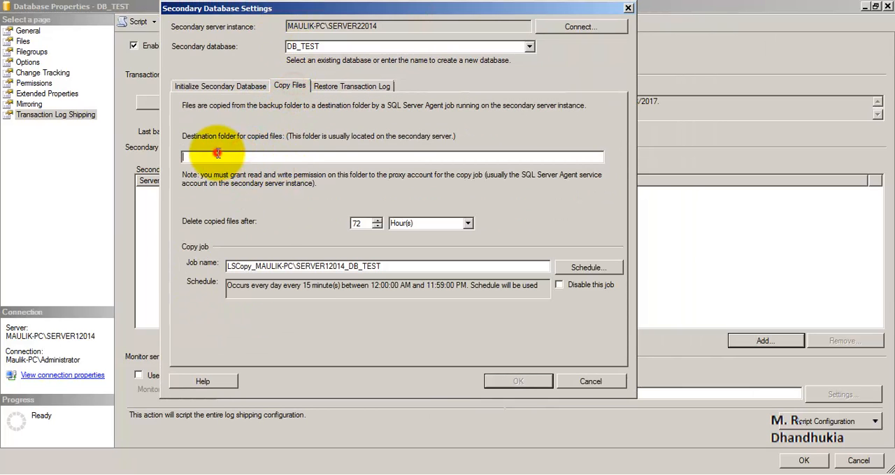
left_click(22, 474)
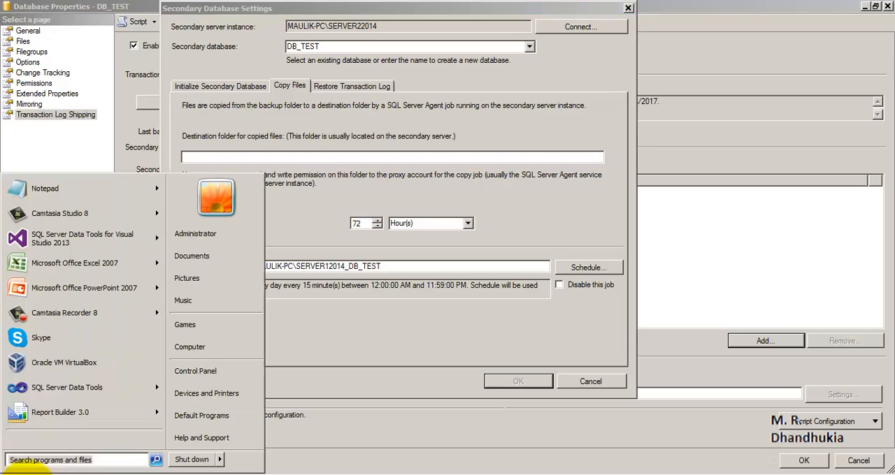
left_click(45, 461)
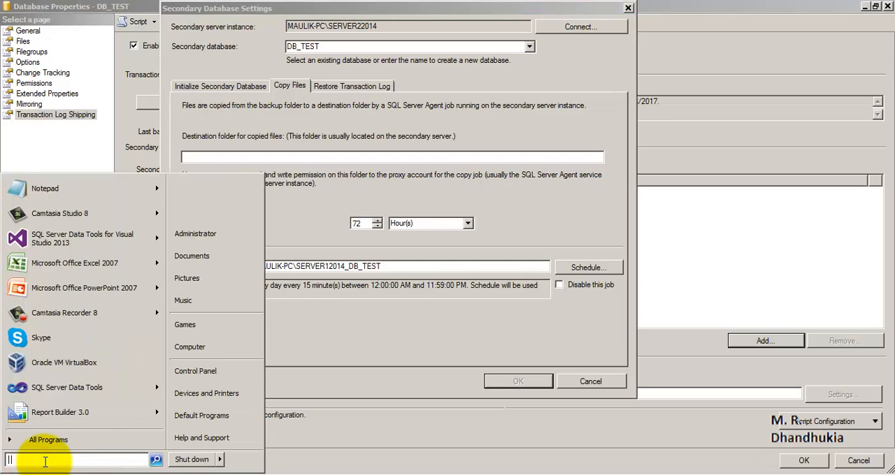
type("\\\\")
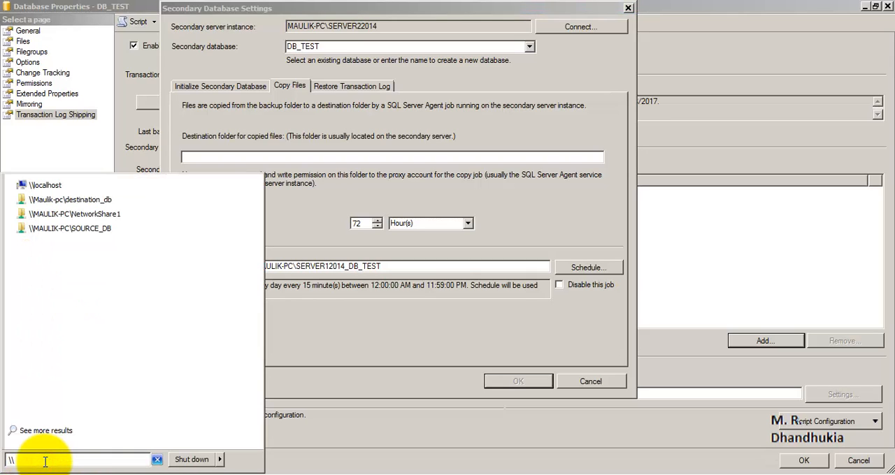
left_click(69, 199)
left_click(257, 56)
key("ctrl+c")
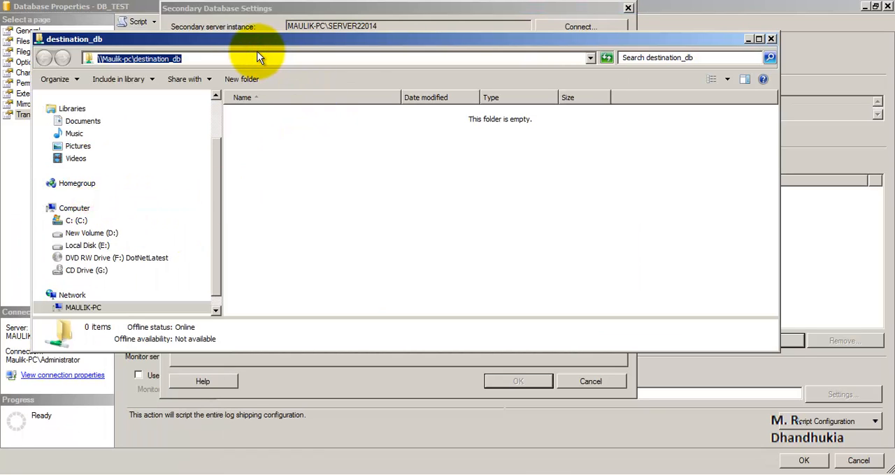
key("alt+Tab")
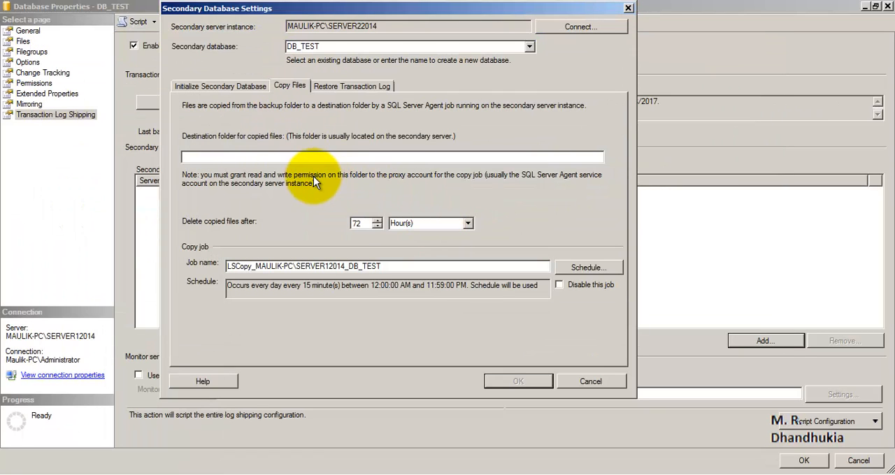
key("ctrl+v")
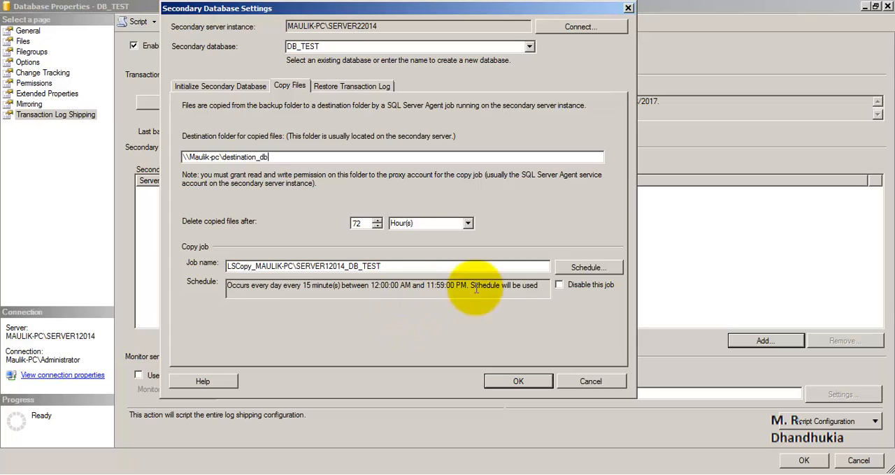
- Schedule the log shipping copy job to occur every 2 minutes, starting at 12:01:00 AM
left_click(588, 270)
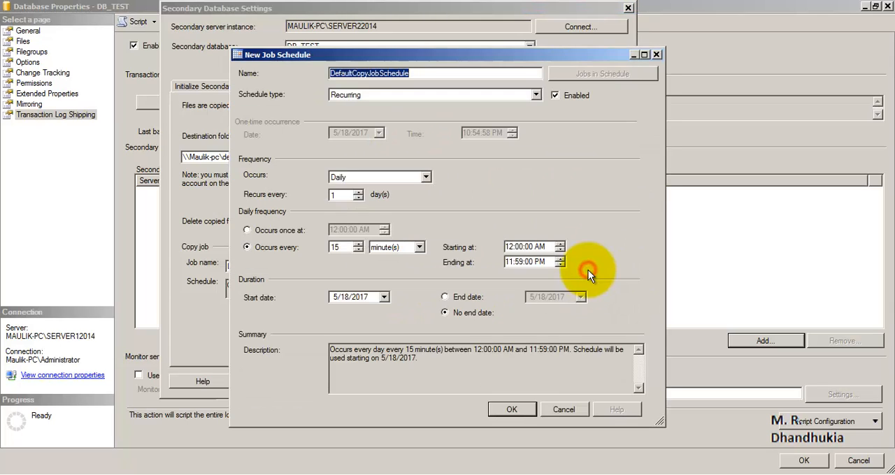
double_click(338, 248)
type("2")
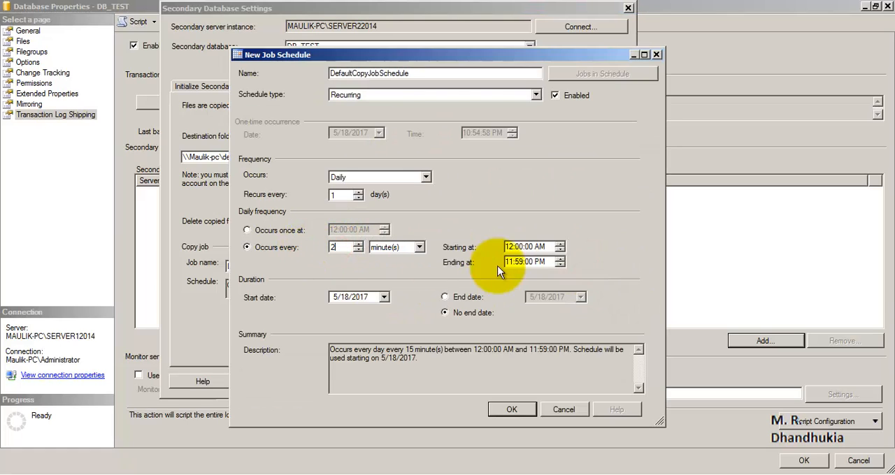
left_click(519, 248)
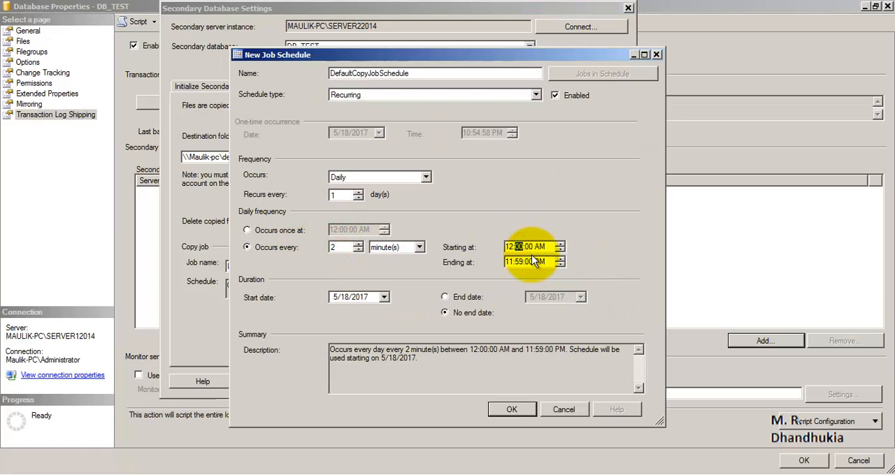
left_click(511, 410)
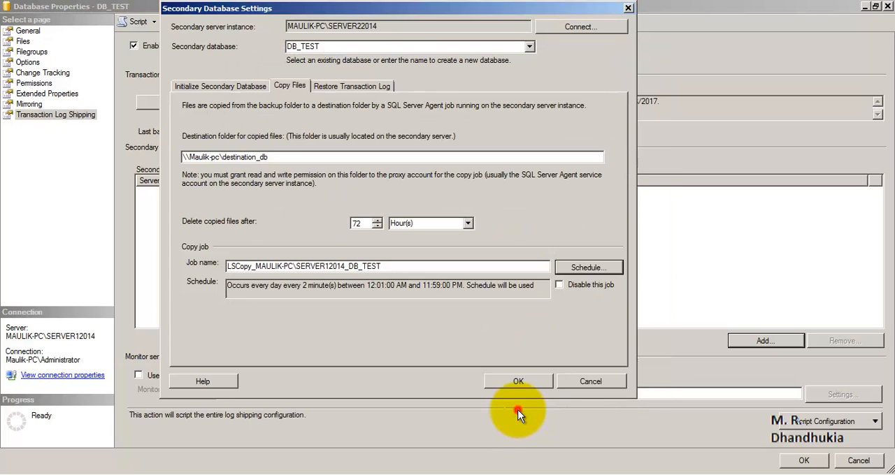
- Set the restore state to Standby mode with users disconnected during restores, and check the restore delay and alert thresholds
left_click(332, 86)
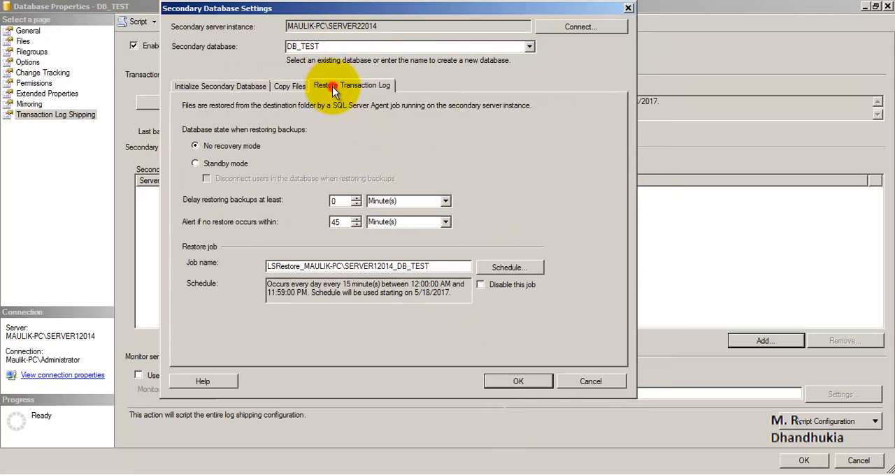
left_click(196, 164)
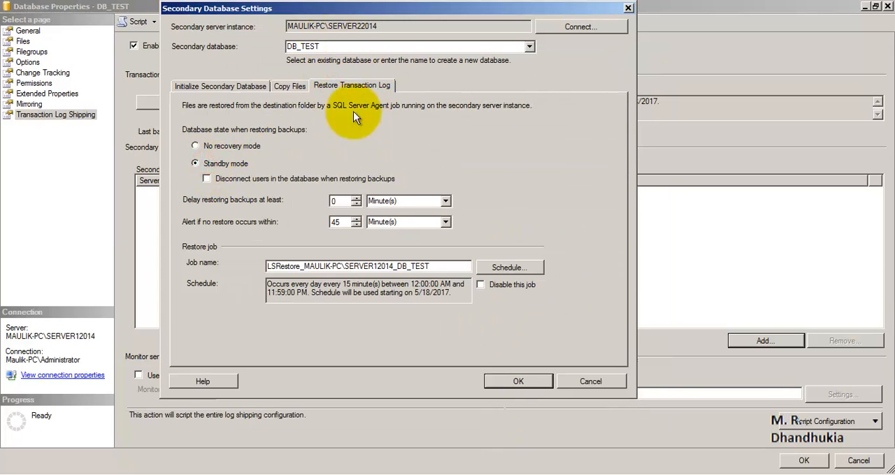
left_click(208, 180)
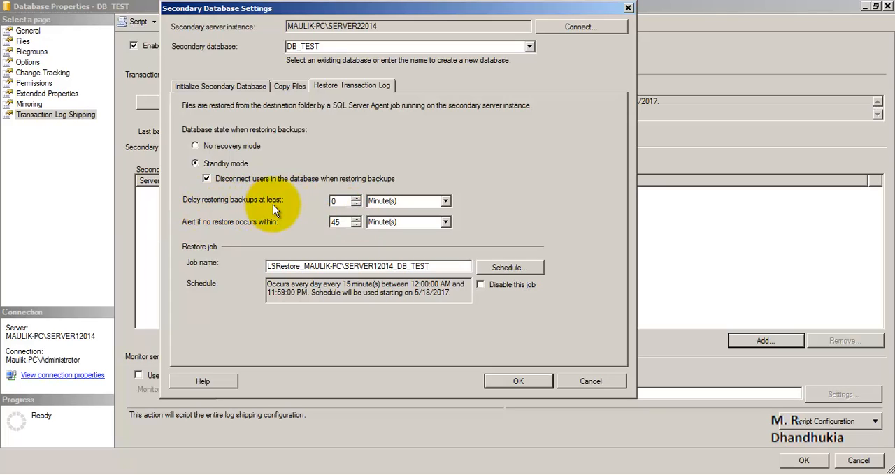
double_click(334, 201)
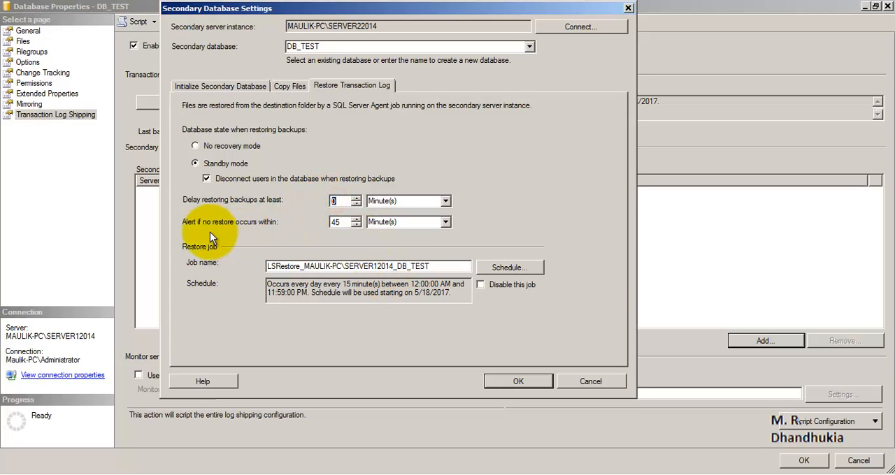
left_click(337, 200)
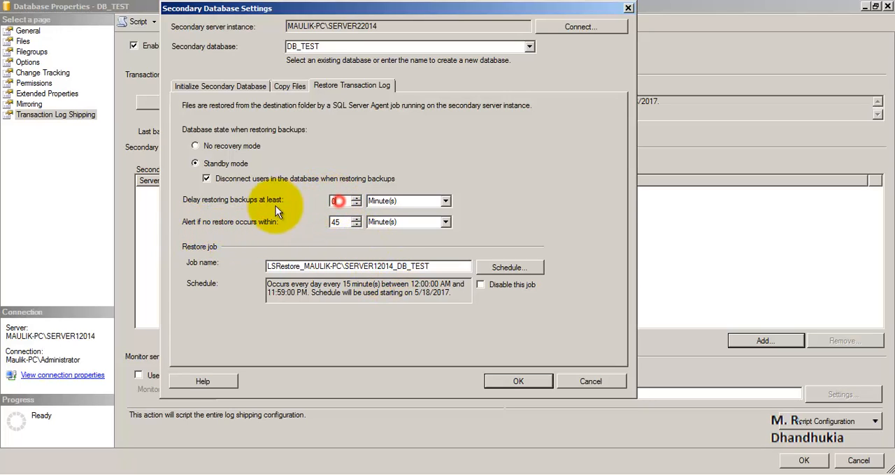
double_click(343, 222)
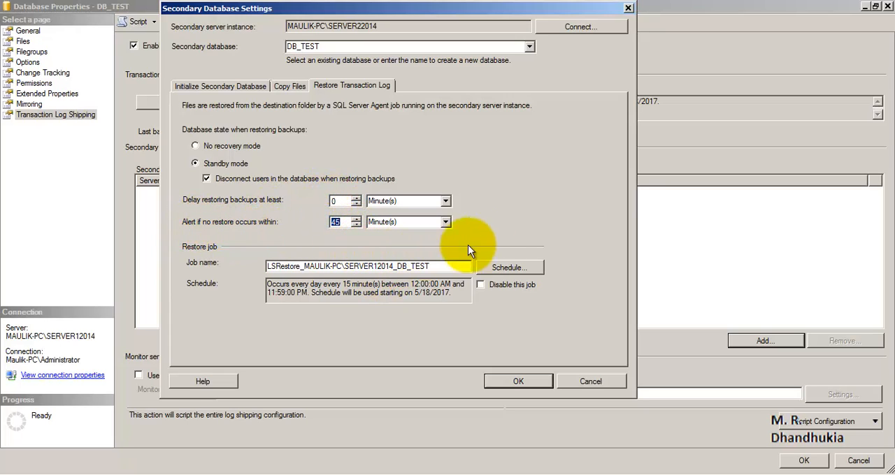
- Schedule the log shipping restore job to occur every 2 minutes and confirm the secondary database settings
left_click(509, 268)
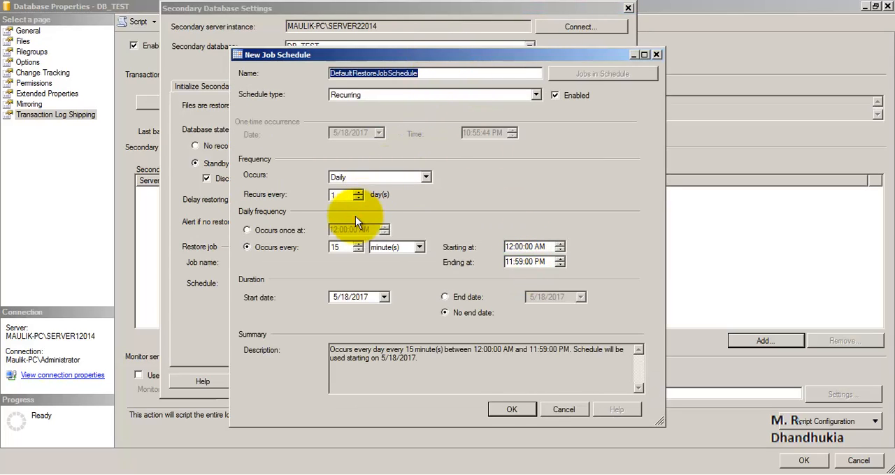
double_click(339, 247)
type("2")
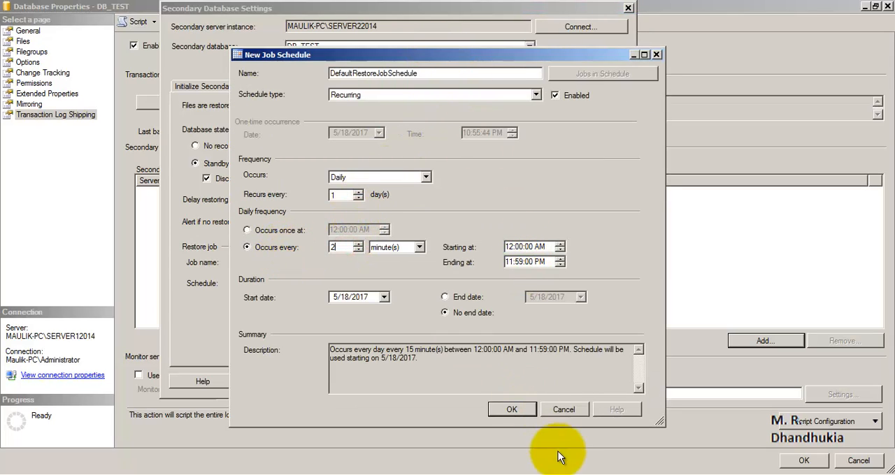
left_click(518, 412)
left_click(509, 381)
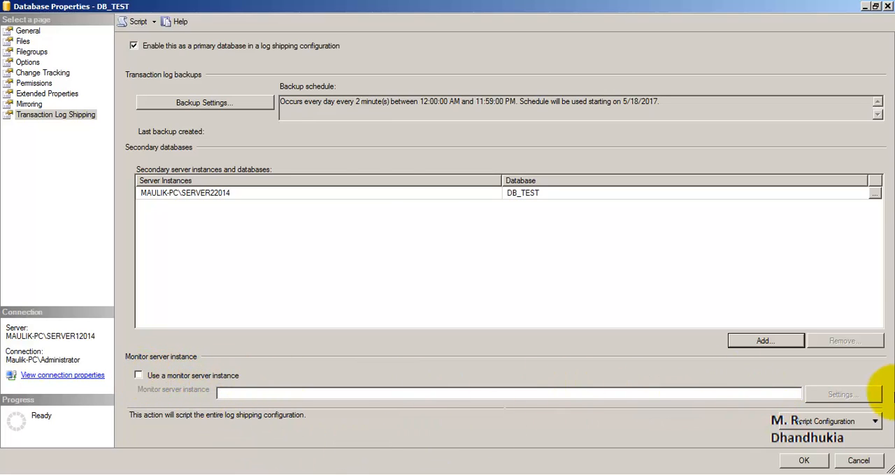
- Check the backup schedule and secondary server entry, save the log shipping configuration of DB_TEST, and close the destination_db folder window
left_click(809, 462)
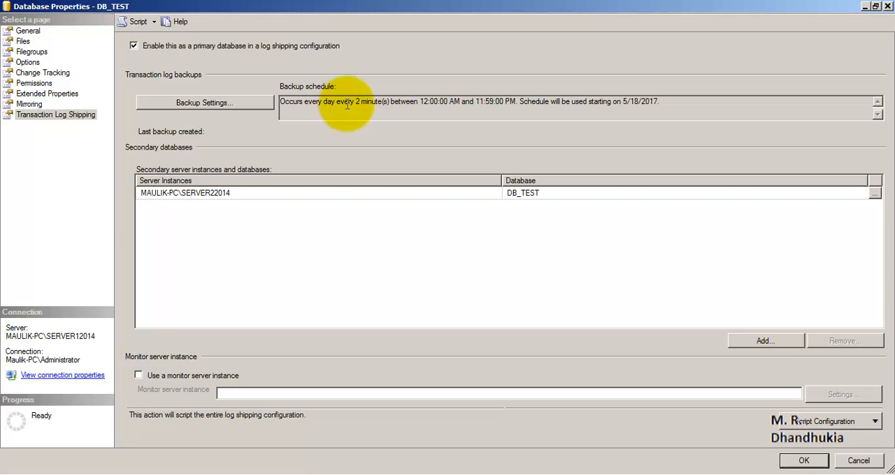
left_click_drag(322, 102, 413, 93)
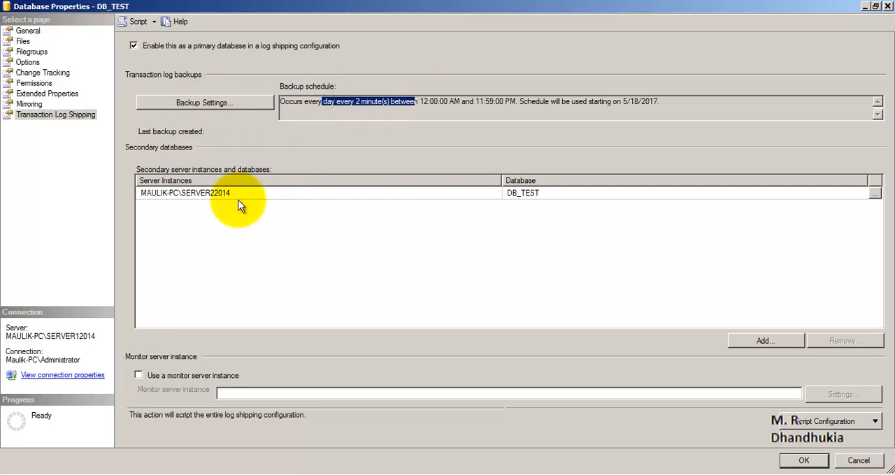
left_click(229, 193)
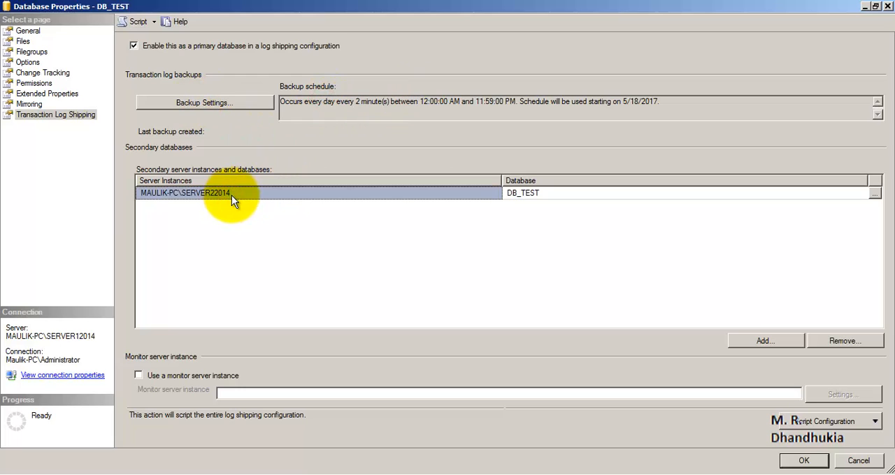
left_click(803, 461)
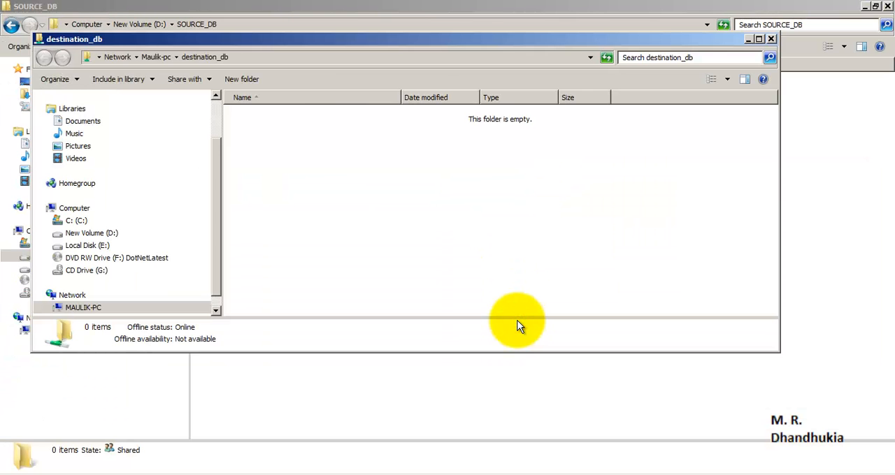
left_click(771, 39)
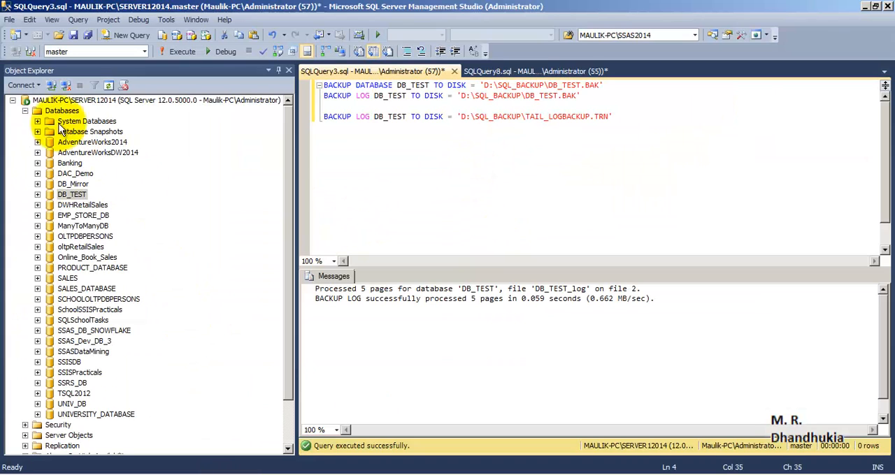
- Refresh the SQL Server Agent jobs on SERVER12014 and locate the LSBackup_DB_TEST job
left_click(25, 111)
left_click(25, 184)
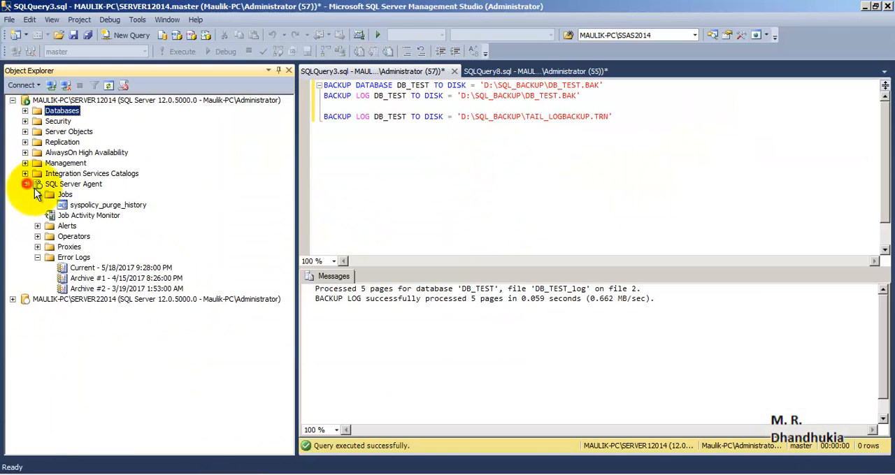
left_click(65, 195)
right_click(70, 198)
left_click(115, 323)
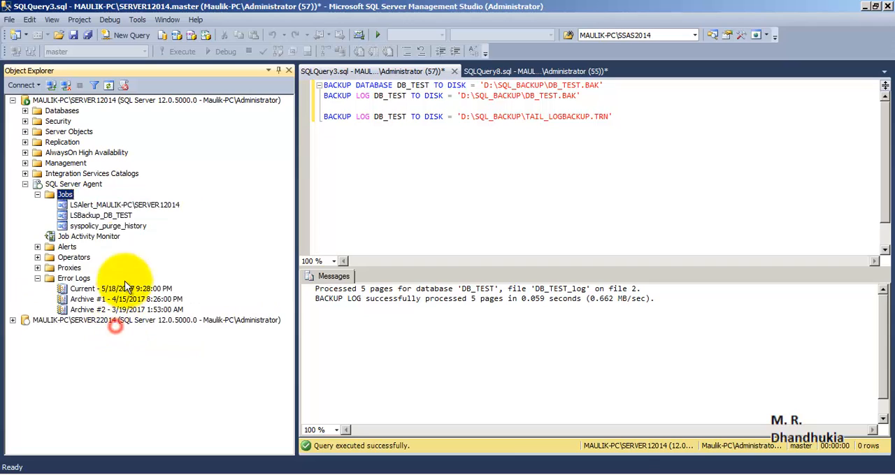
left_click(66, 100)
left_click(98, 216)
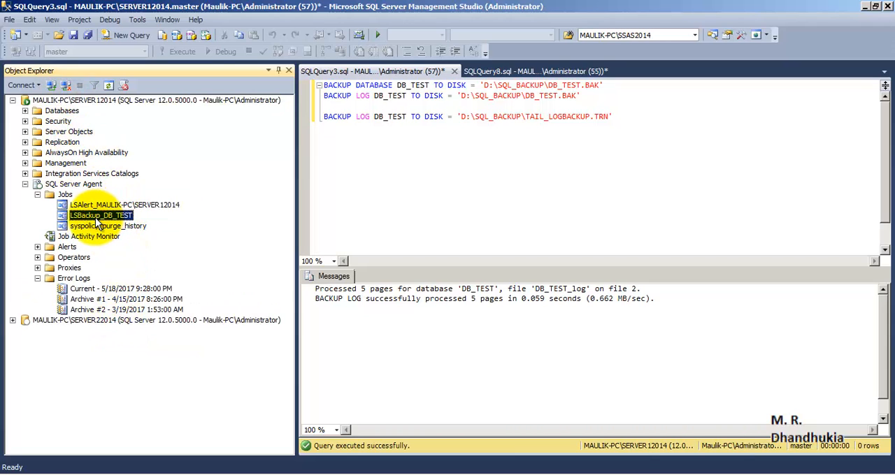
- Collapse SERVER12014 and refresh the SQL Server Agent jobs on SERVER22014 to examine its log shipping jobs
left_click(12, 101)
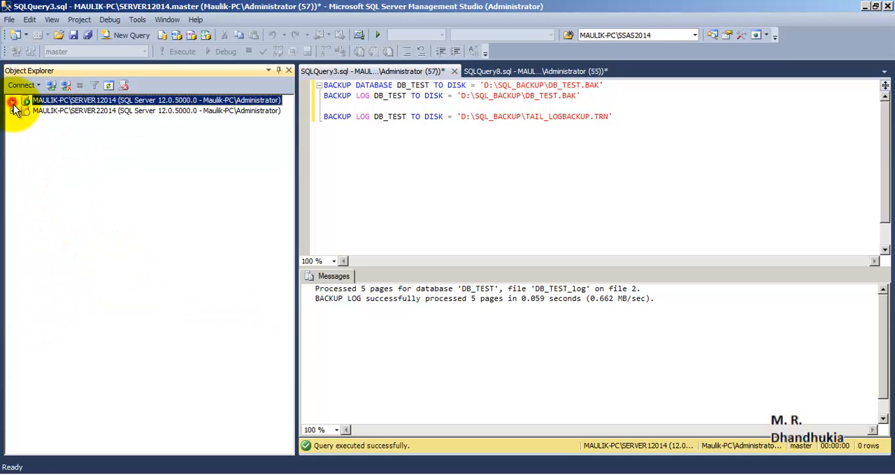
left_click(12, 110)
left_click(25, 226)
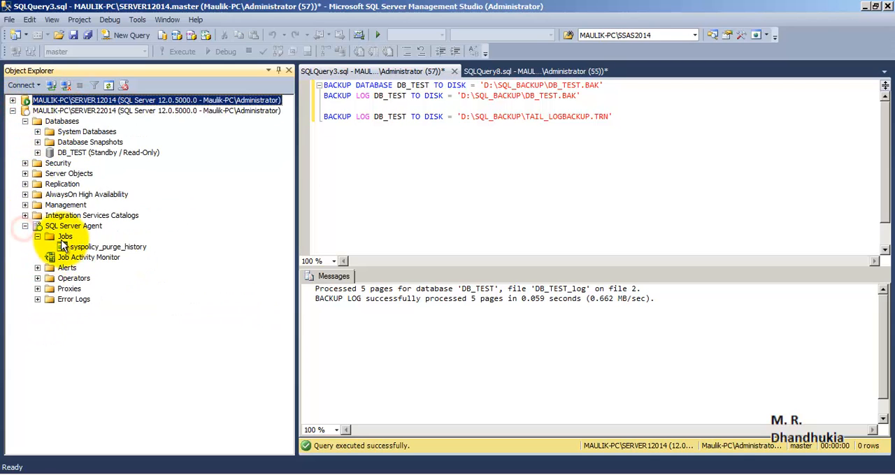
right_click(64, 238)
left_click(106, 369)
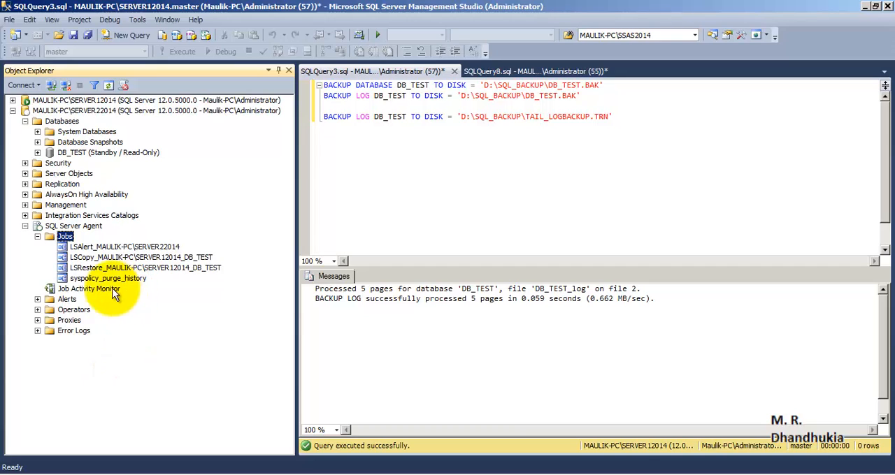
- Examine the log shipping copy, restore and alert jobs on SERVER22014 and the alert job on SERVER12014
left_click(89, 258)
left_click(91, 267)
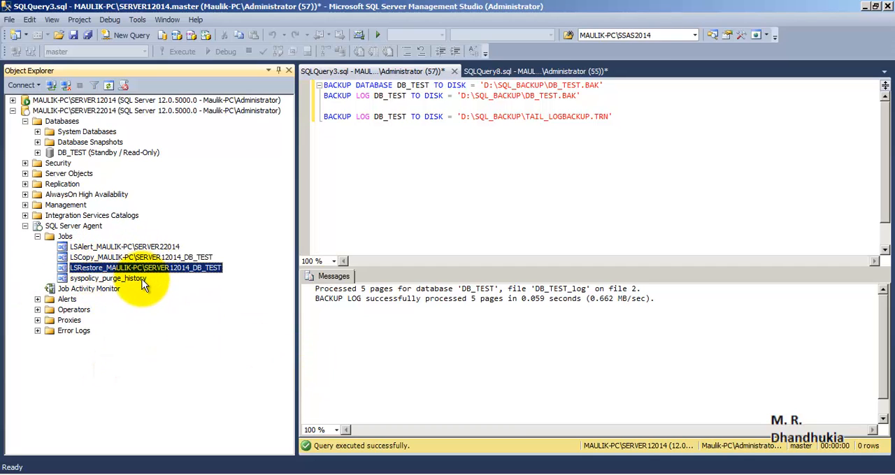
left_click(98, 246)
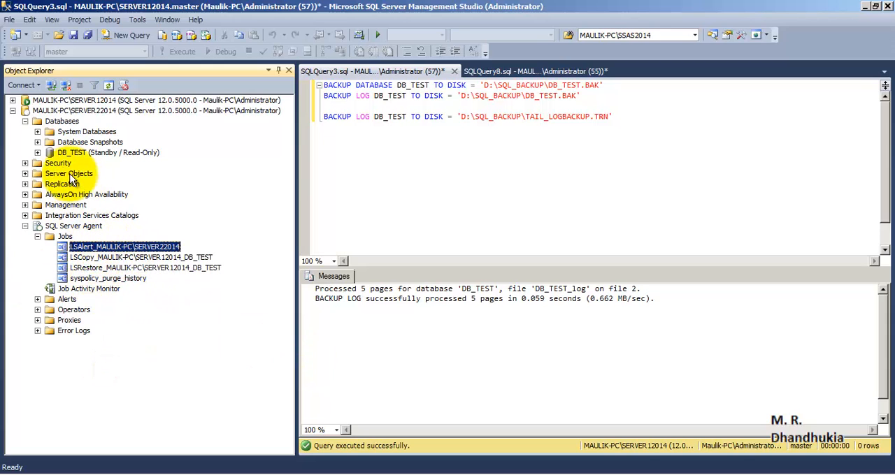
left_click(12, 110)
left_click(13, 100)
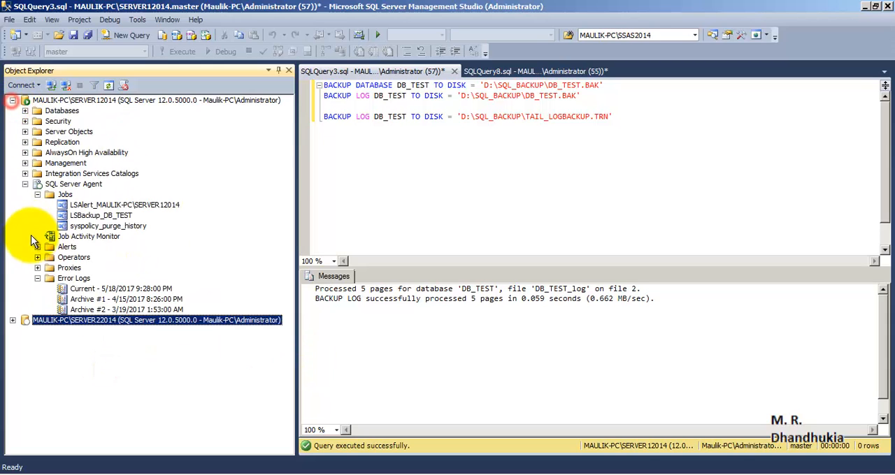
left_click(82, 205)
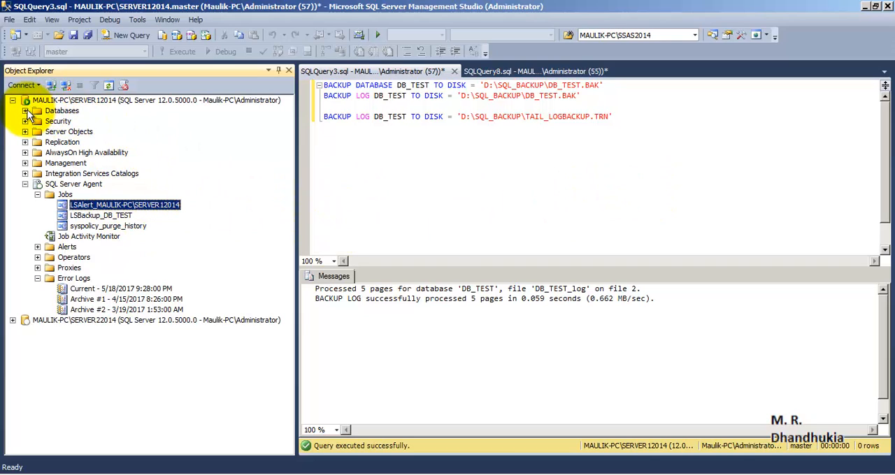
- Switch to the SOURCE_DB folder, refresh it to check for transaction log backups, and return to SQL Server Management Studio
right_click(35, 474)
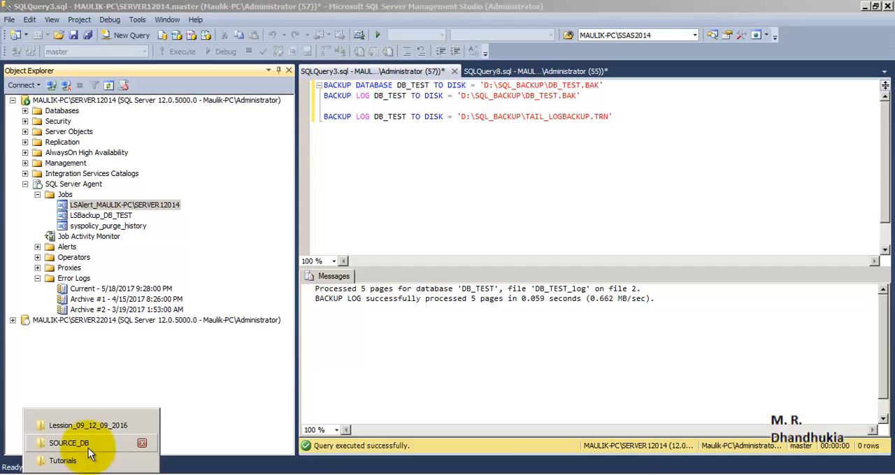
left_click(88, 446)
right_click(406, 227)
left_click(439, 269)
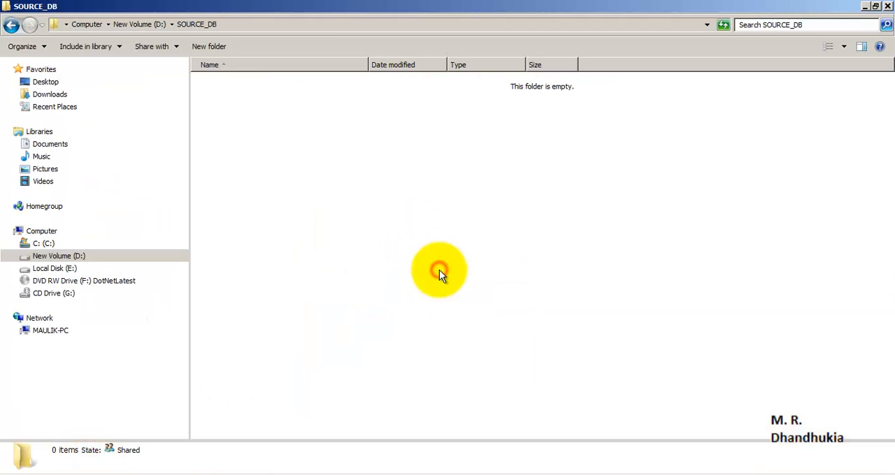
left_click(224, 472)
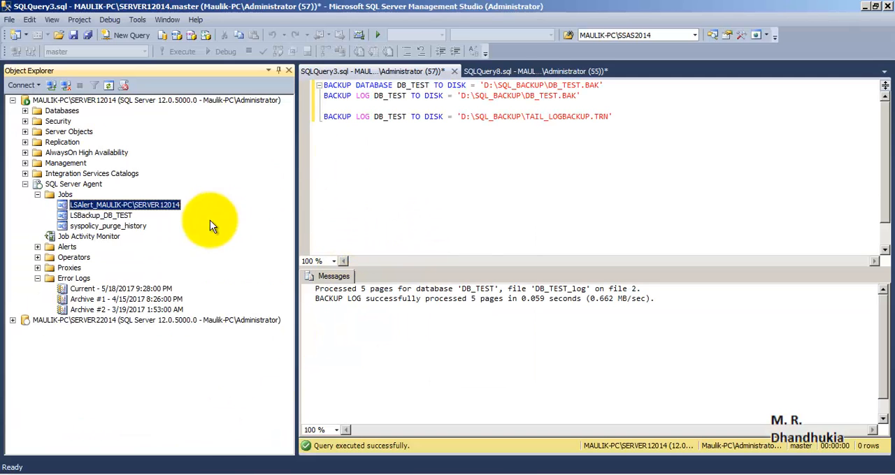
- Open the top 200 rows of dbo.Table_1 in DB_TEST on SERVER12014 for editing
left_click(25, 184)
left_click(25, 111)
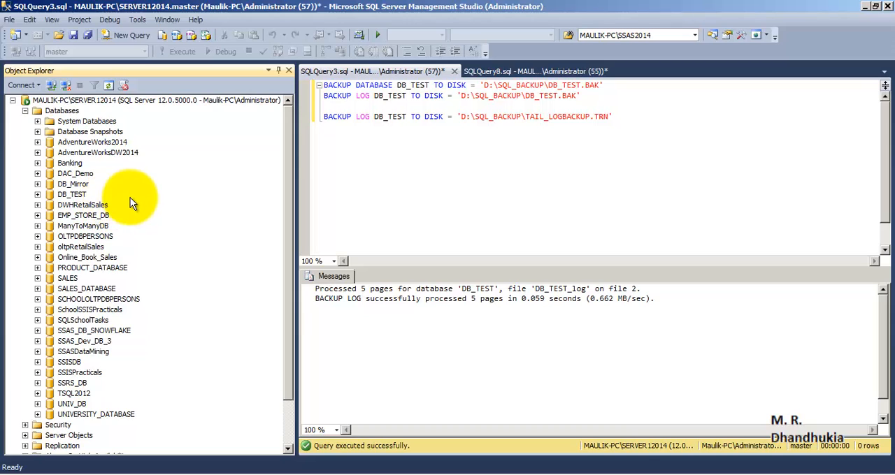
left_click(72, 194)
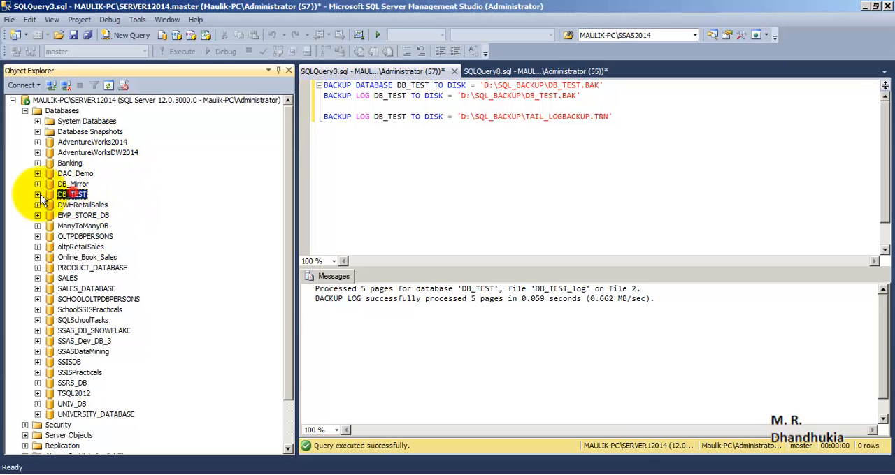
left_click(38, 195)
left_click(110, 332)
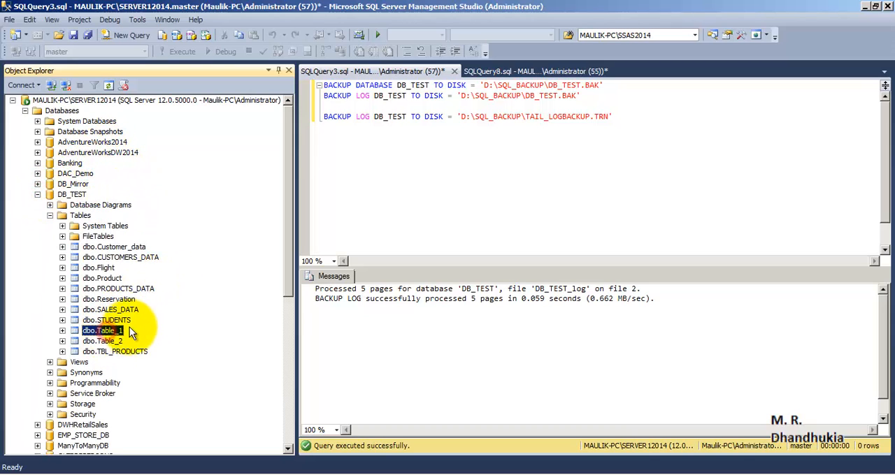
right_click(119, 334)
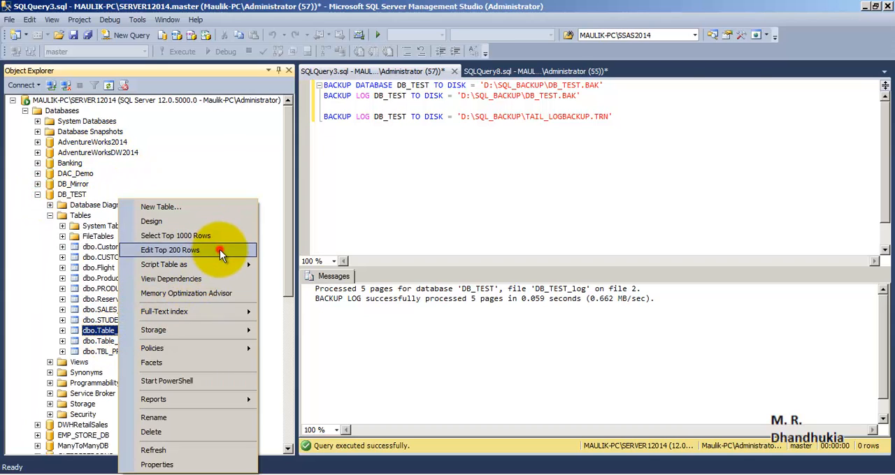
left_click(220, 249)
- Add rows with col1 values 8, 9 and 10 to dbo.Table_1 and close the table editor
left_click(372, 198)
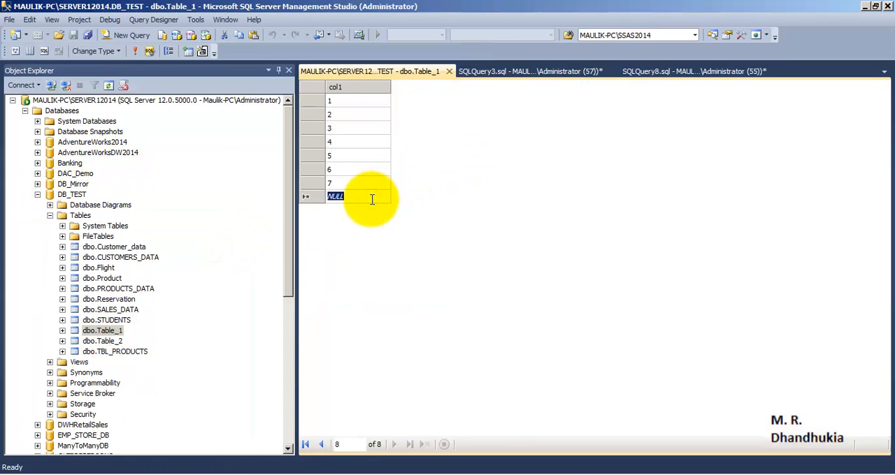
type("8")
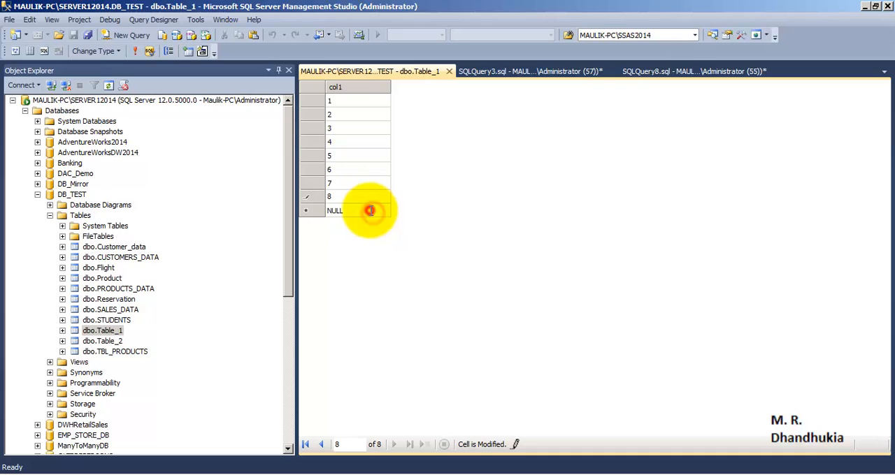
left_click(370, 211)
type("9")
left_click(368, 223)
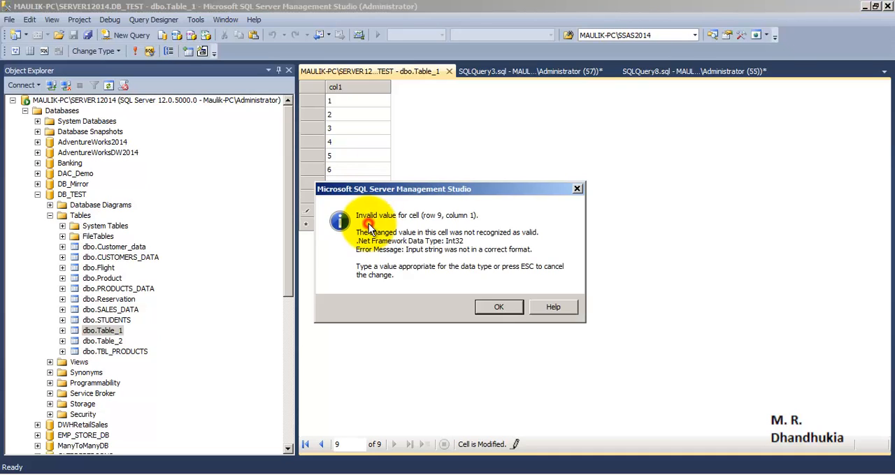
left_click(505, 303)
left_click_drag(359, 208, 284, 201)
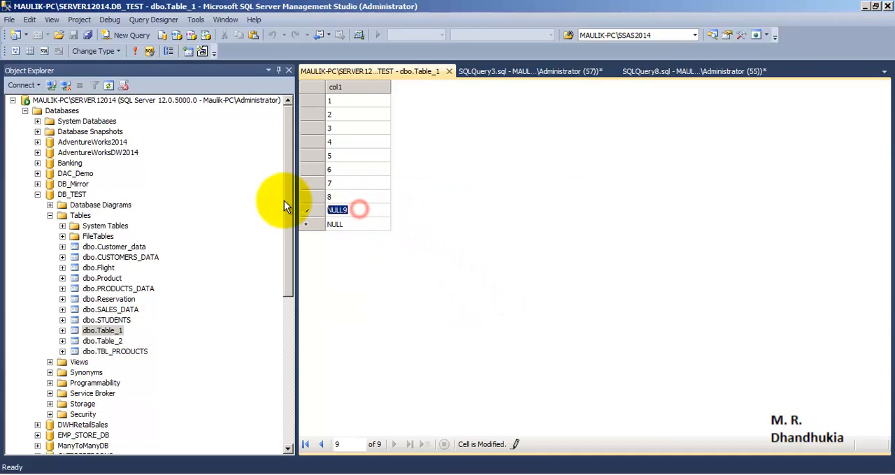
type("9")
left_click(326, 224)
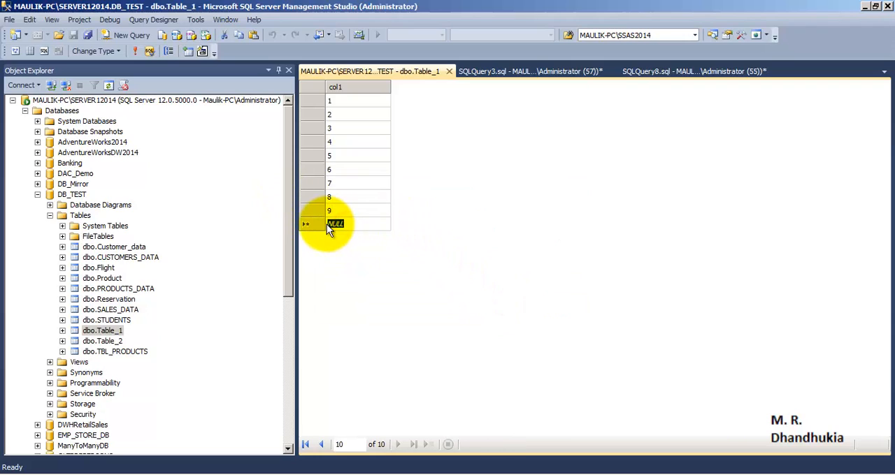
type("10")
left_click(355, 210)
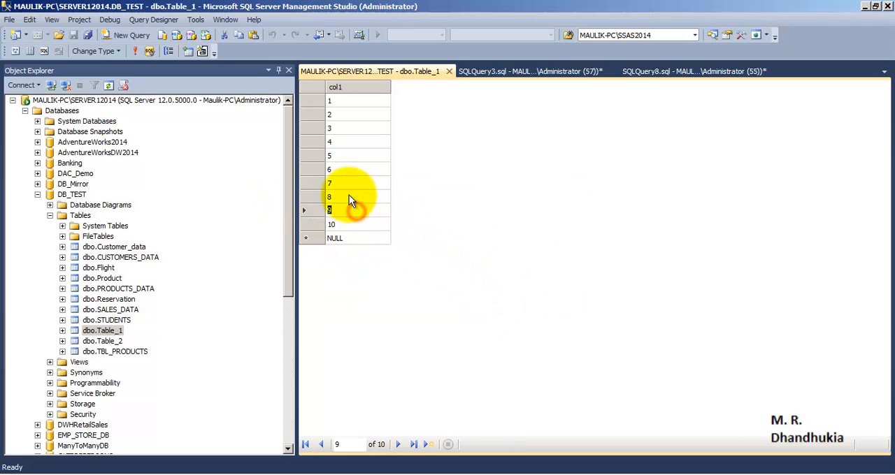
left_click(346, 223)
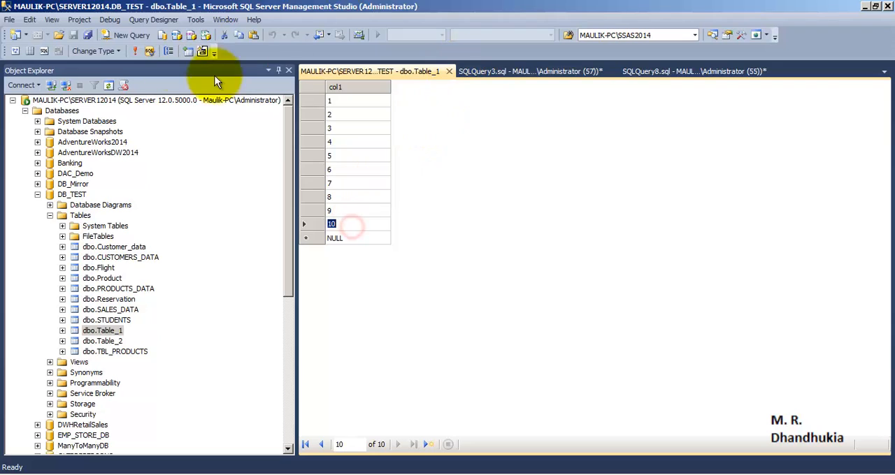
left_click(449, 71)
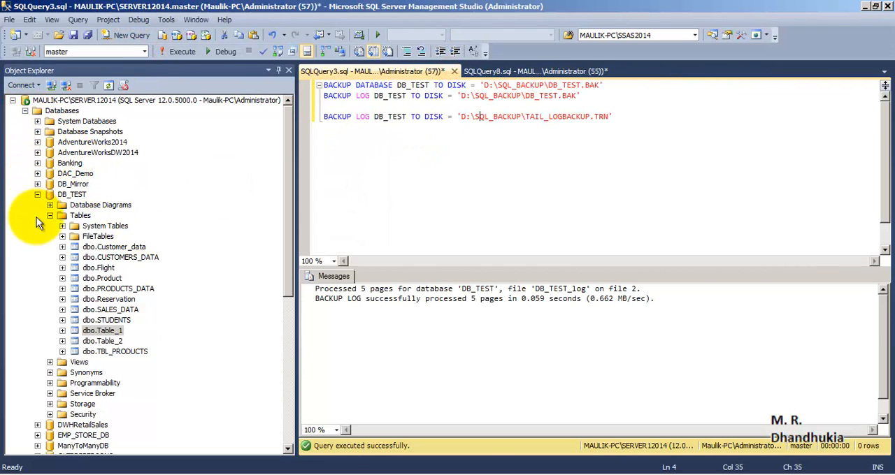
- Select the top 1000 rows of dbo.Table_1 in the standby DB_TEST on SERVER22014 and check the last row
left_click(25, 110)
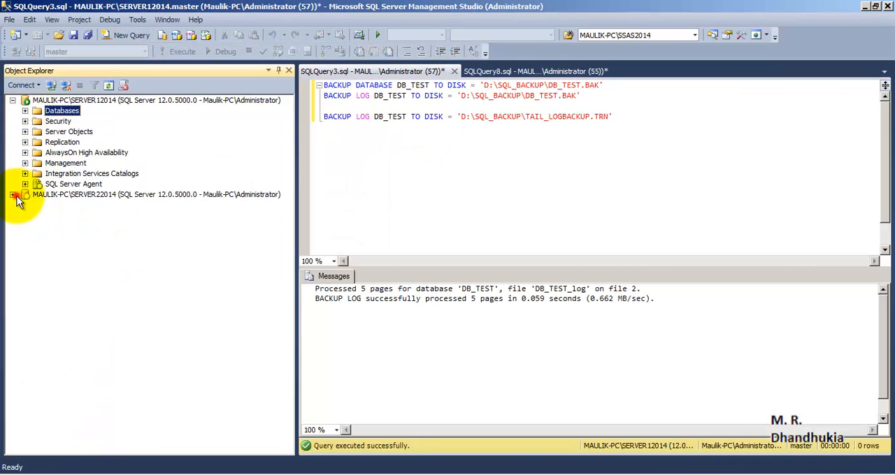
left_click(12, 194)
left_click(37, 236)
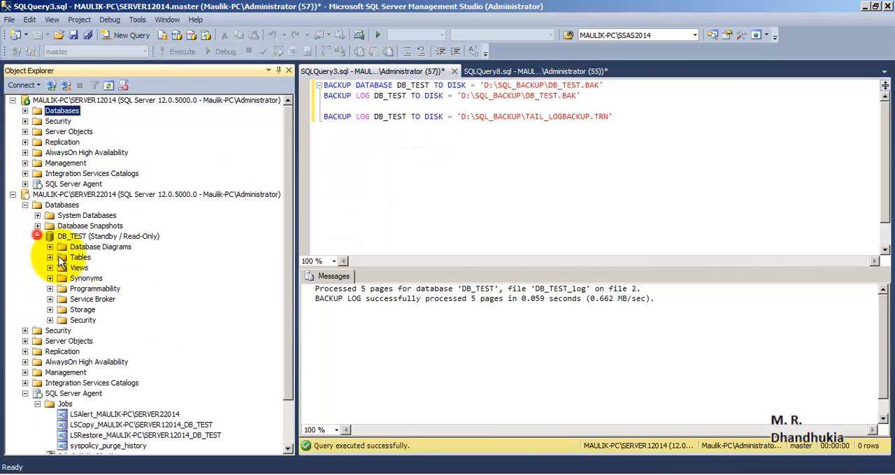
left_click(49, 257)
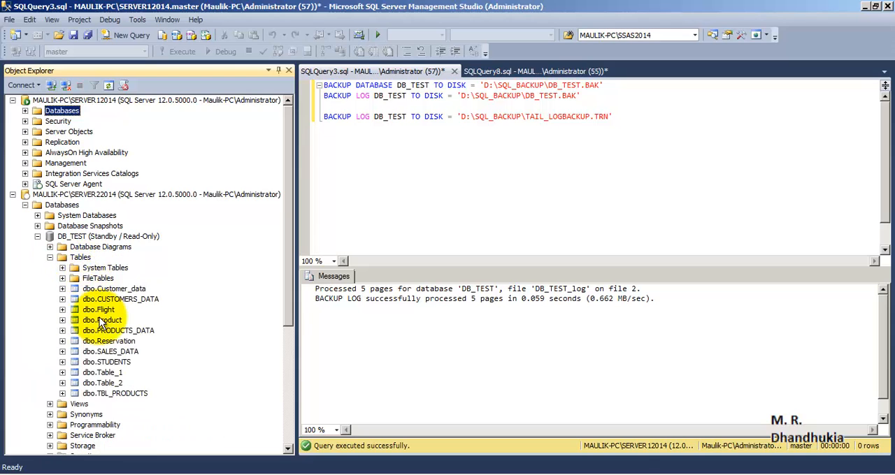
left_click(98, 373)
right_click(97, 373)
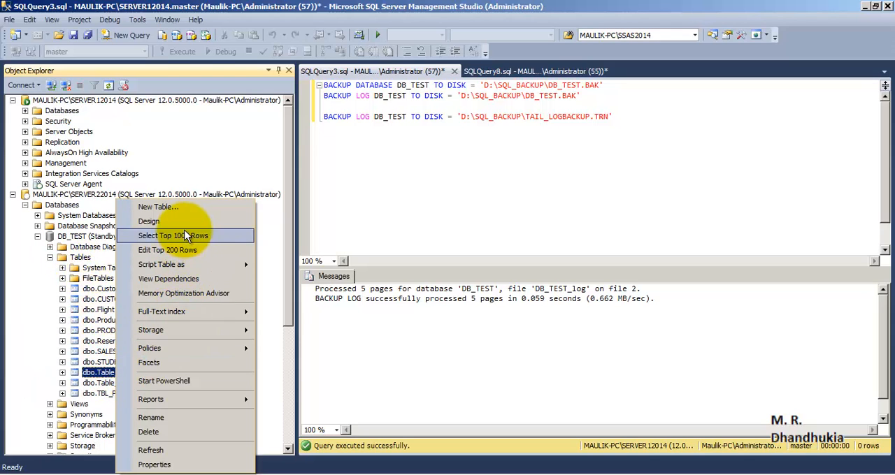
left_click(185, 236)
left_click(336, 379)
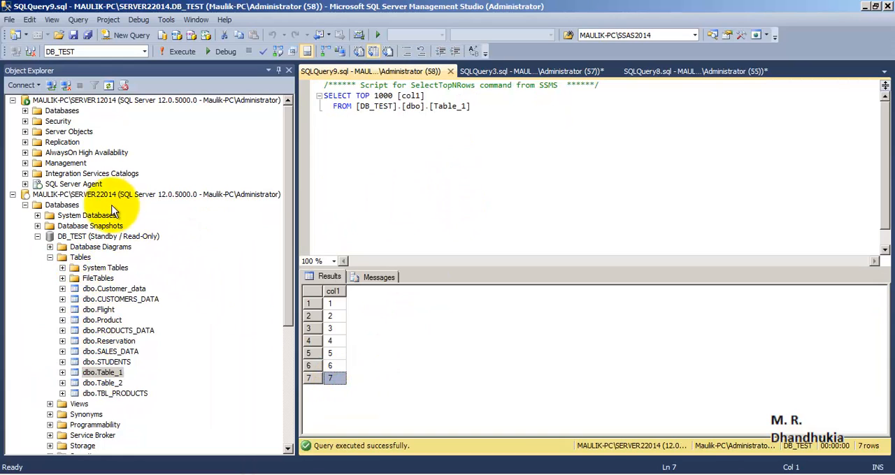
left_click(90, 194)
left_click(348, 378)
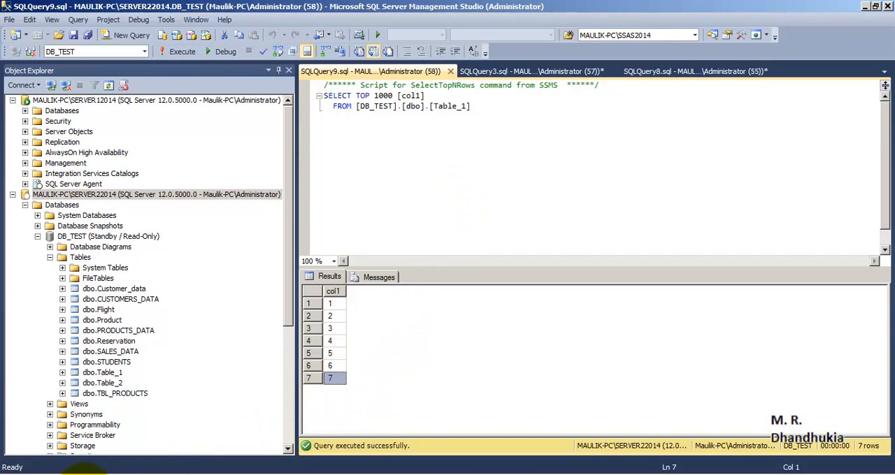
- Switch to the SOURCE_DB folder, refresh it and inspect the DB_TEST transaction log backup file
left_click(69, 440)
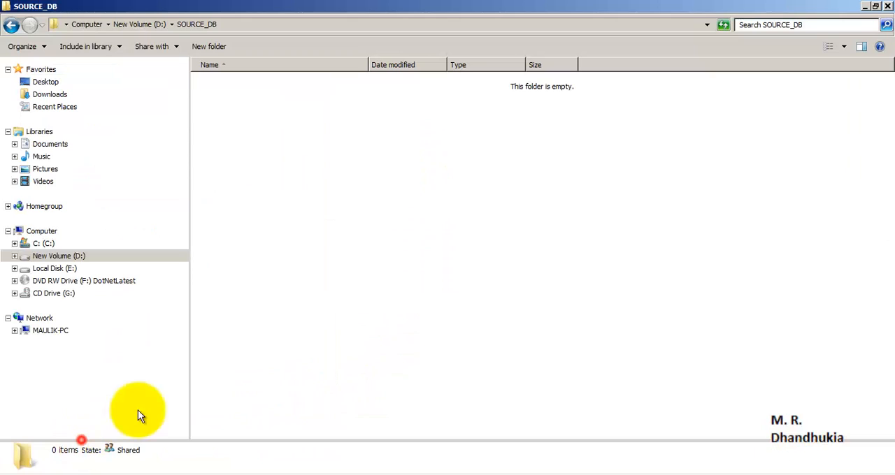
right_click(352, 183)
left_click(366, 215)
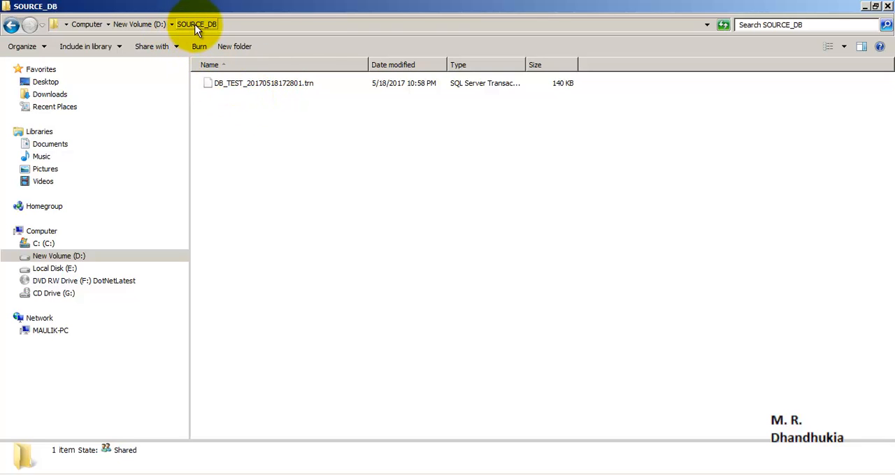
left_click(246, 85)
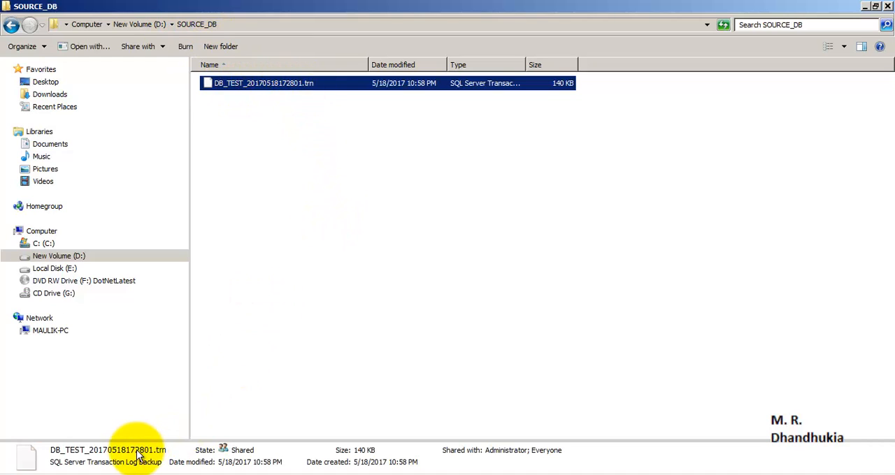
- Open the DESTINATION_DB folder on drive D: and refresh it to check for copied log backups
left_click(87, 472)
left_click(77, 444)
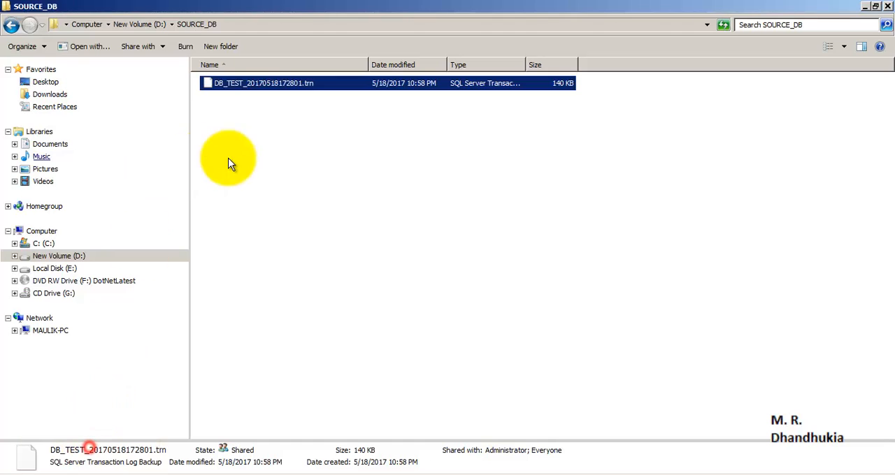
left_click(139, 24)
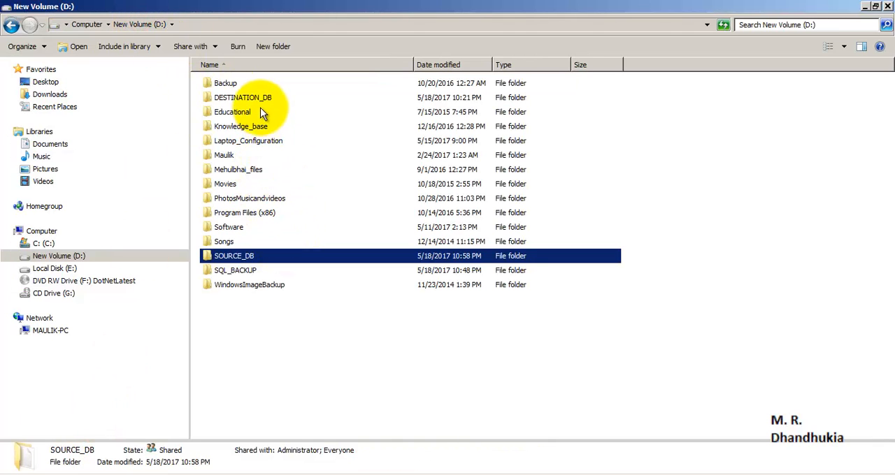
double_click(257, 98)
right_click(288, 115)
left_click(341, 154)
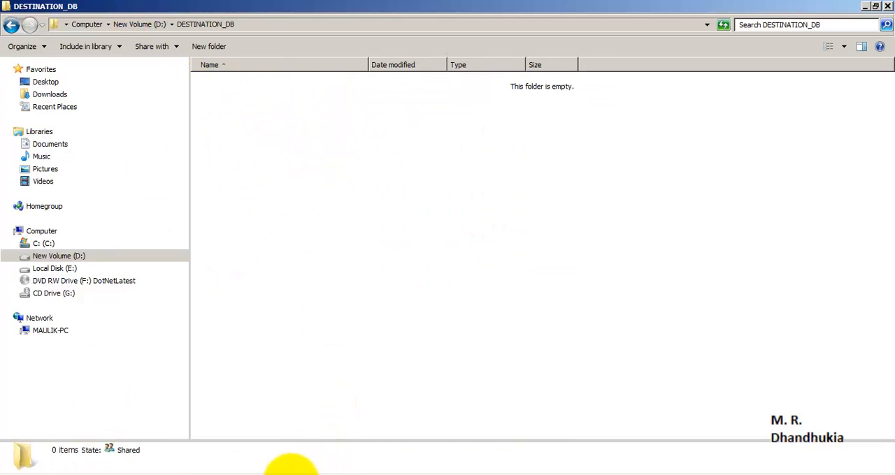
- Return to SQL Server Management Studio and rerun the dbo.Table_1 query on SERVER22014 to check for the new rows
left_click(230, 472)
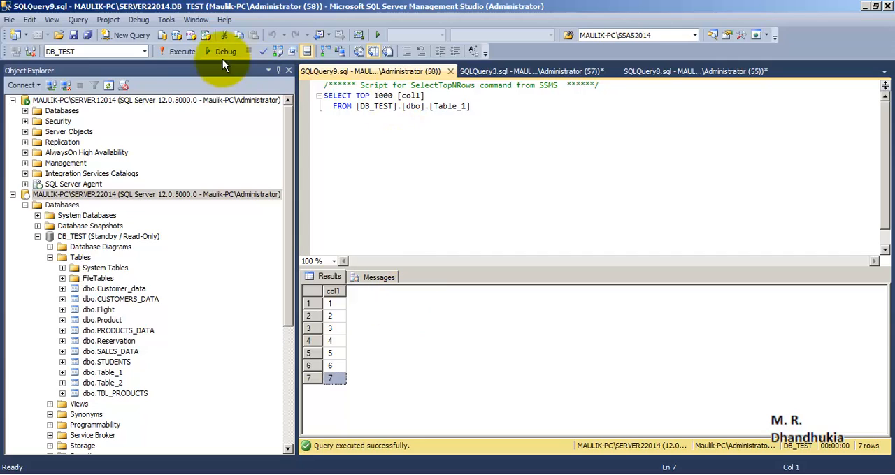
left_click(184, 53)
left_click(335, 378)
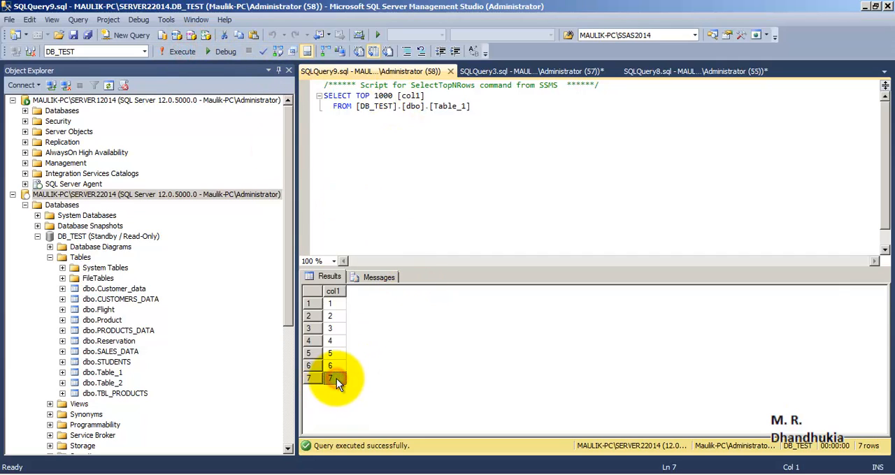
- Switch to the DESTINATION_DB folder and refresh it repeatedly to check for the copied transaction log backup
left_click(87, 465)
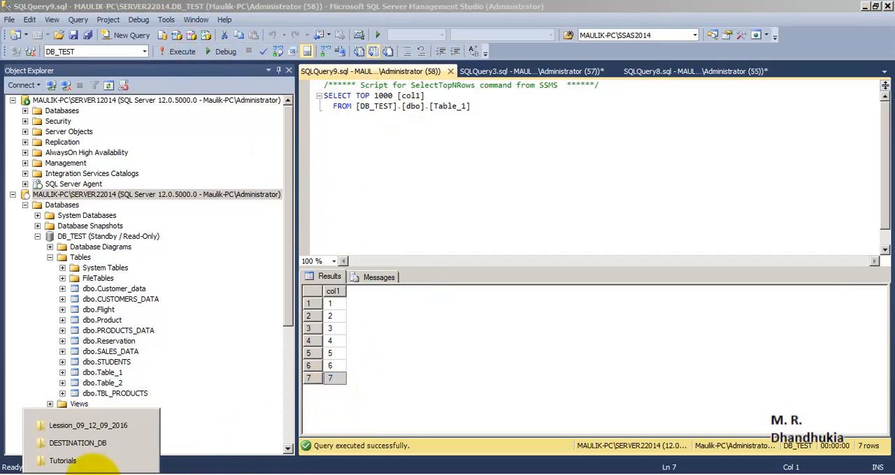
left_click(84, 440)
right_click(326, 169)
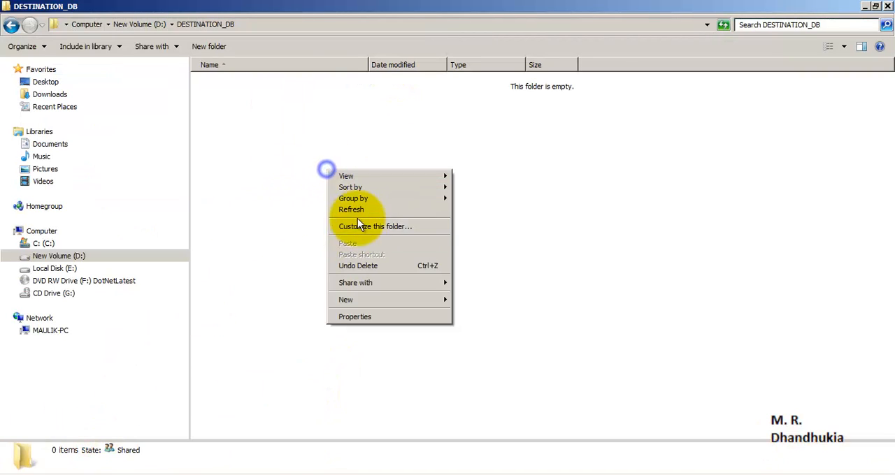
left_click(357, 212)
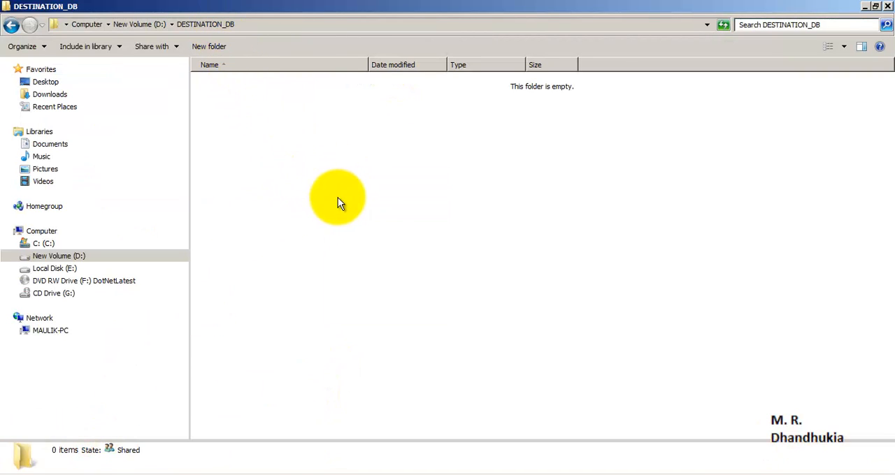
right_click(383, 197)
left_click(406, 237)
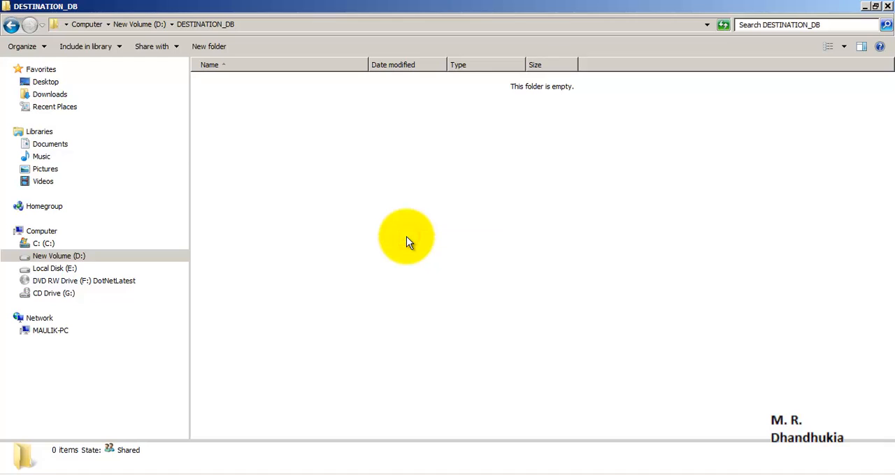
right_click(406, 236)
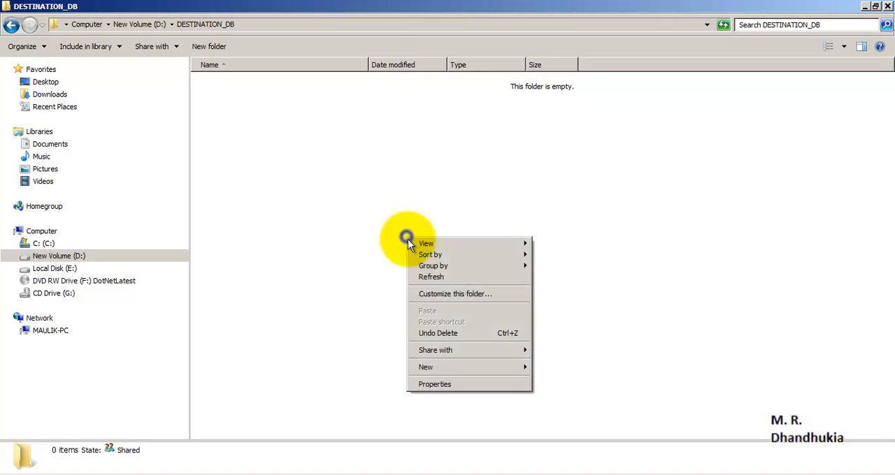
left_click(428, 278)
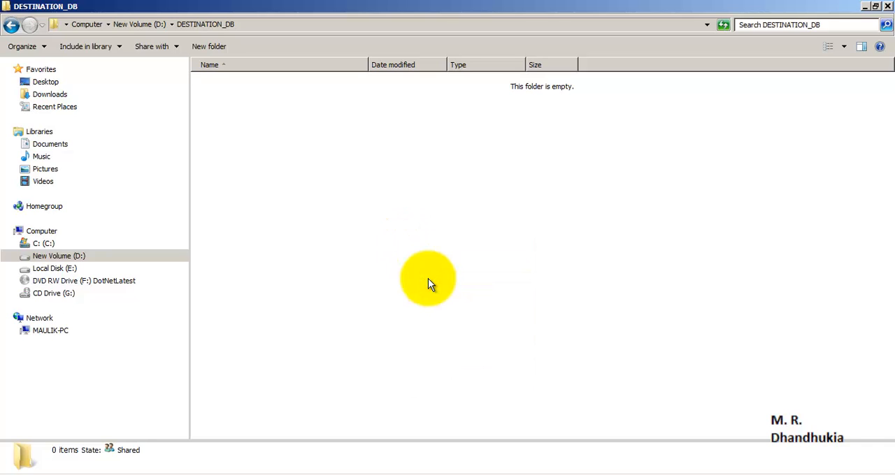
right_click(427, 278)
left_click(444, 318)
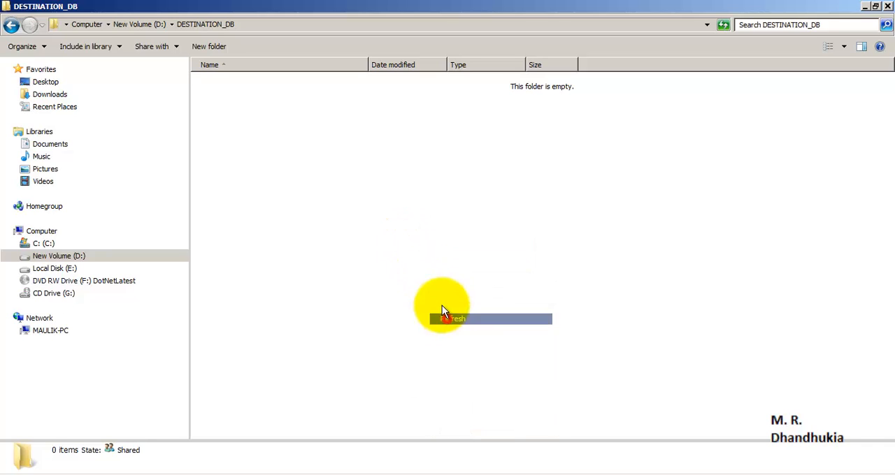
right_click(443, 146)
left_click(481, 194)
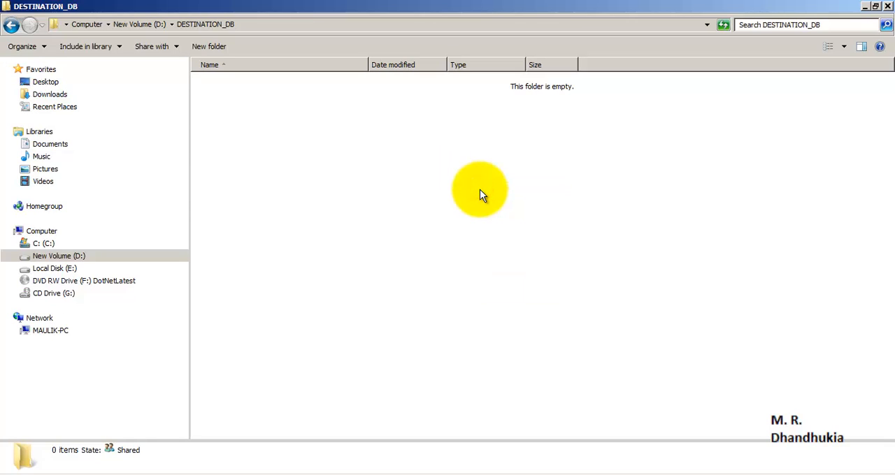
right_click(480, 189)
left_click(495, 230)
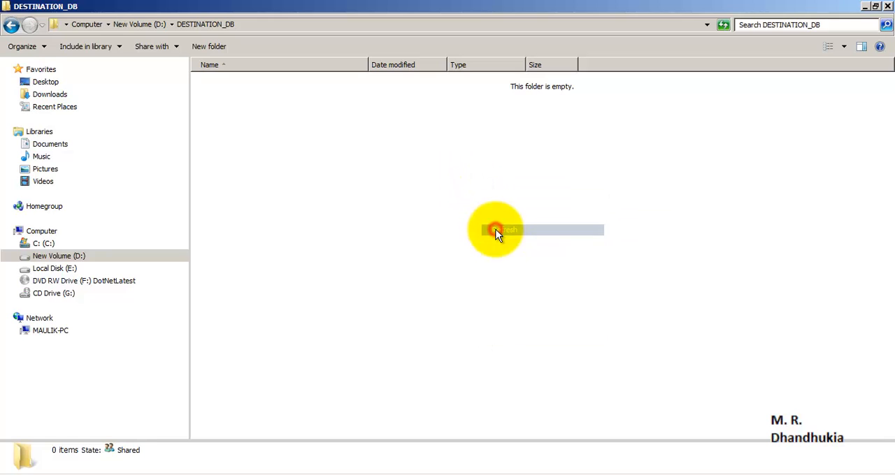
right_click(493, 225)
left_click(506, 257)
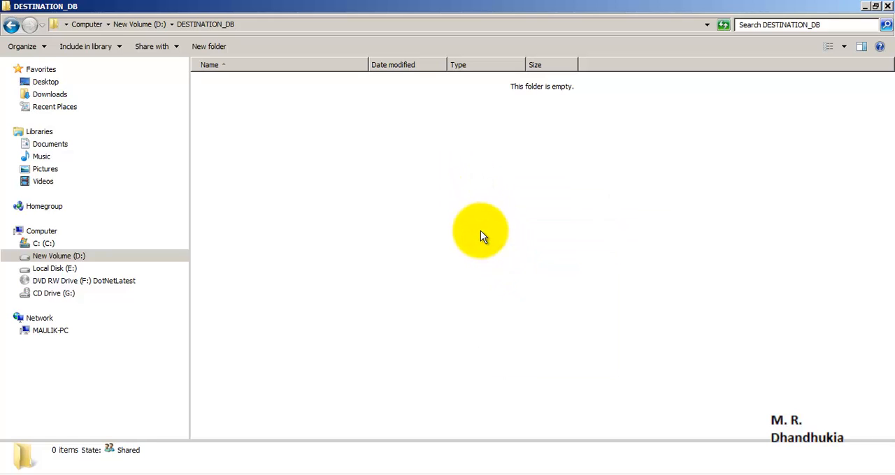
right_click(481, 232)
left_click(490, 271)
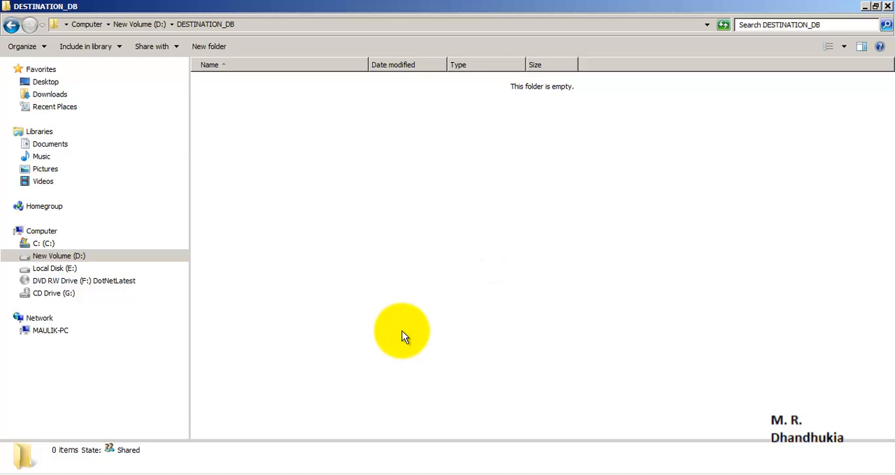
right_click(439, 173)
left_click(467, 218)
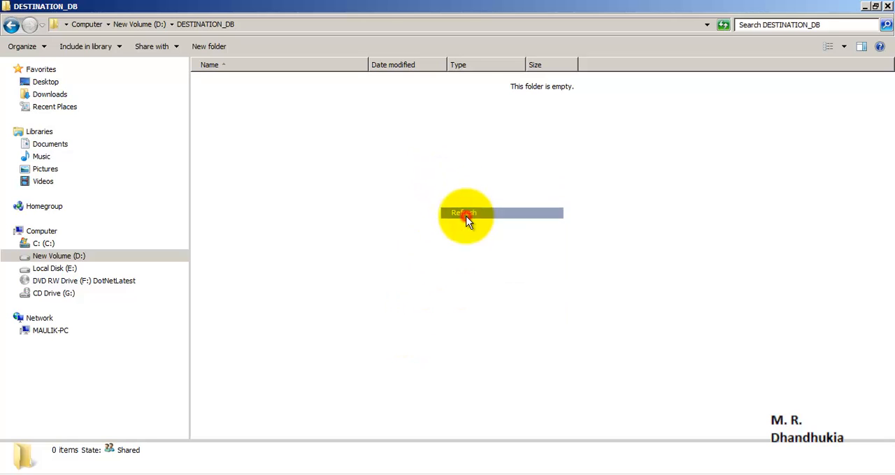
- Return to SQL Server Management Studio, collapse the standby DB_TEST database and select the LSCopy job under SERVER22014's SQL Server Agent
left_click(219, 474)
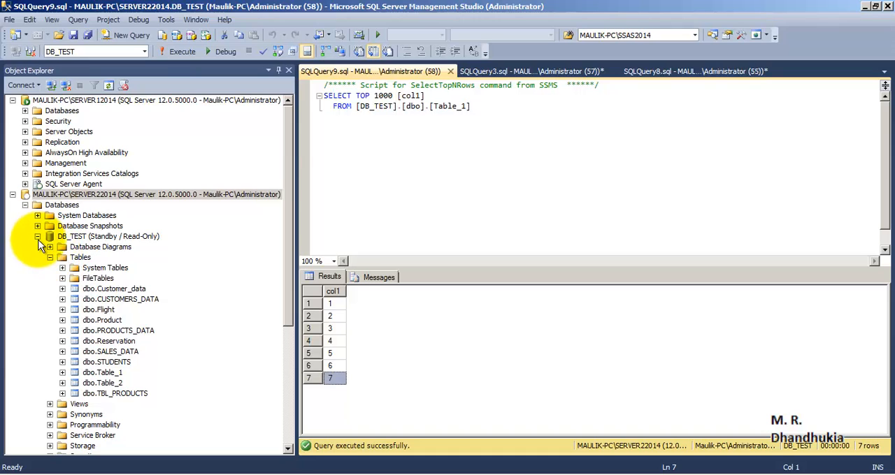
left_click(37, 236)
left_click(133, 342)
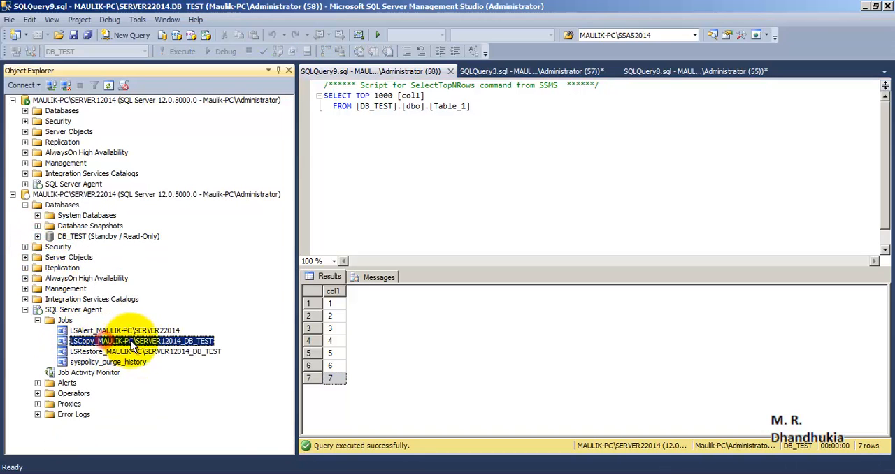
right_click(132, 345)
left_click(412, 195)
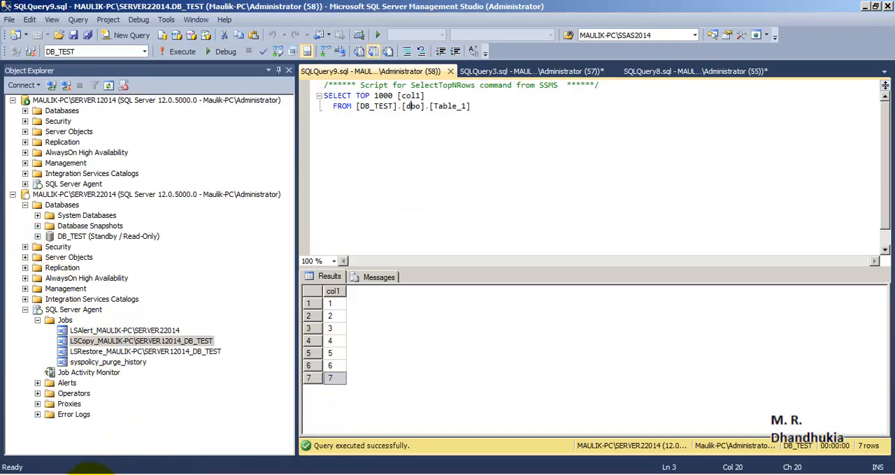
- Switch to the DESTINATION_DB folder, refresh it and inspect the copied file DB_TEST_20170518172801.trn
right_click(91, 474)
left_click(99, 446)
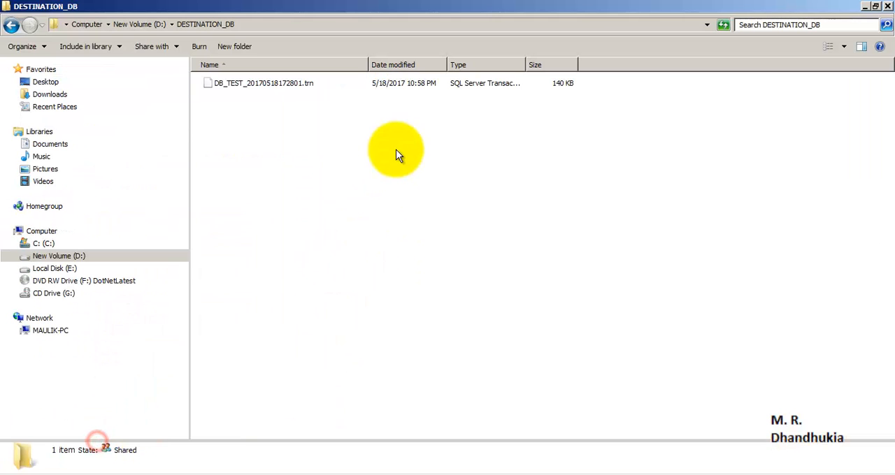
right_click(292, 138)
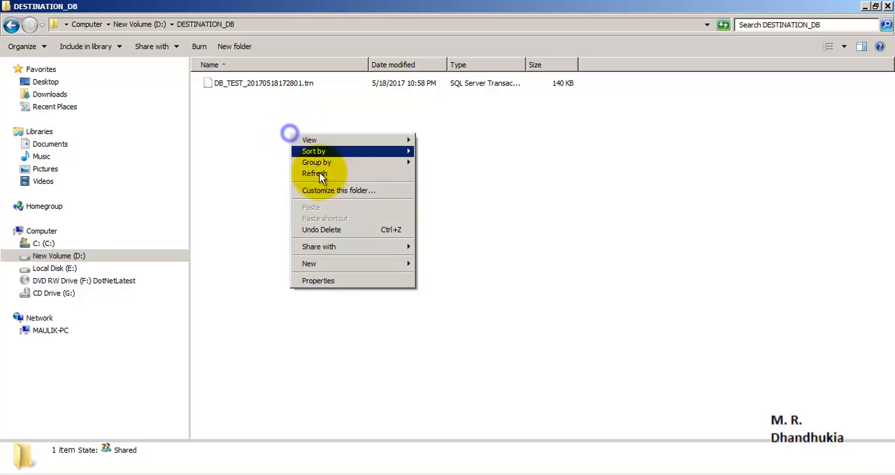
left_click(325, 175)
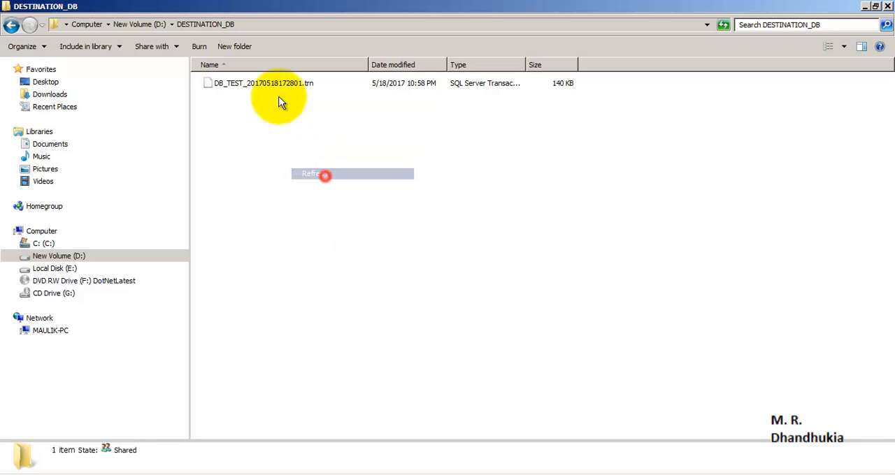
left_click(246, 84)
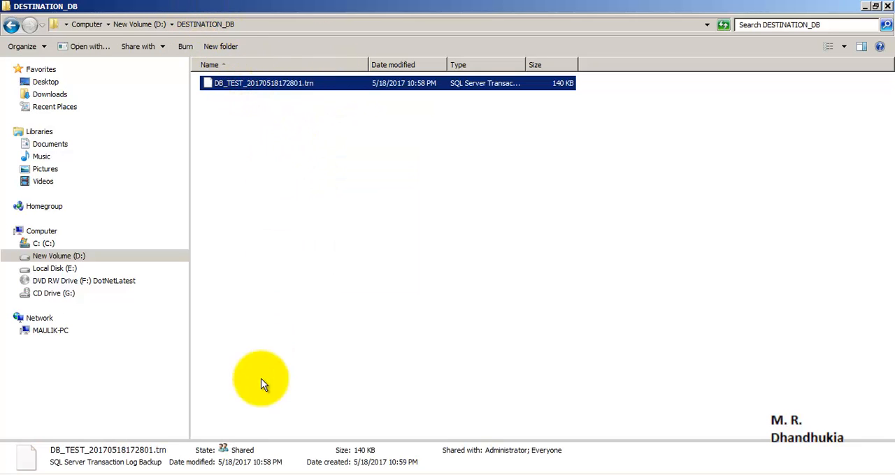
- Return to SQL Server Management Studio and rerun the dbo.Table_1 query several times to check for the new rows
left_click(223, 474)
left_click(356, 140)
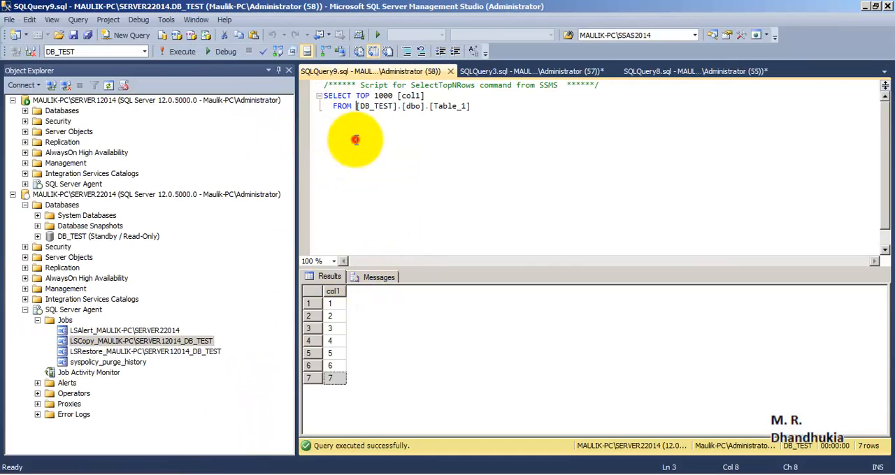
left_click(180, 51)
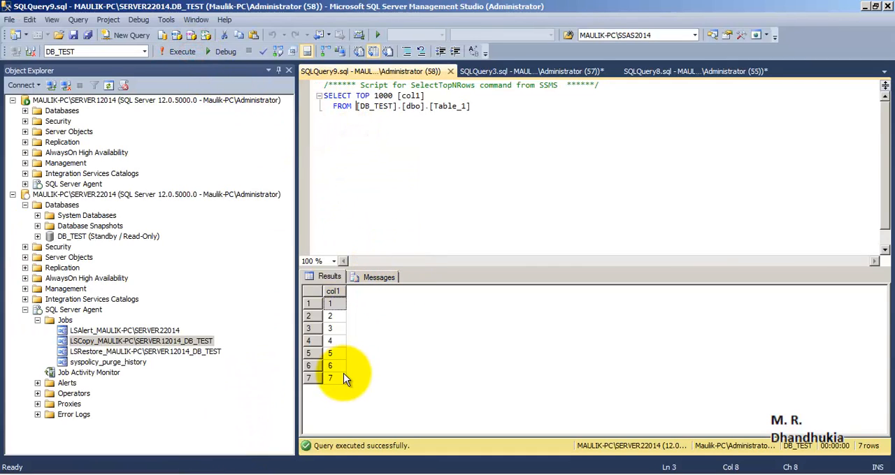
left_click(88, 352)
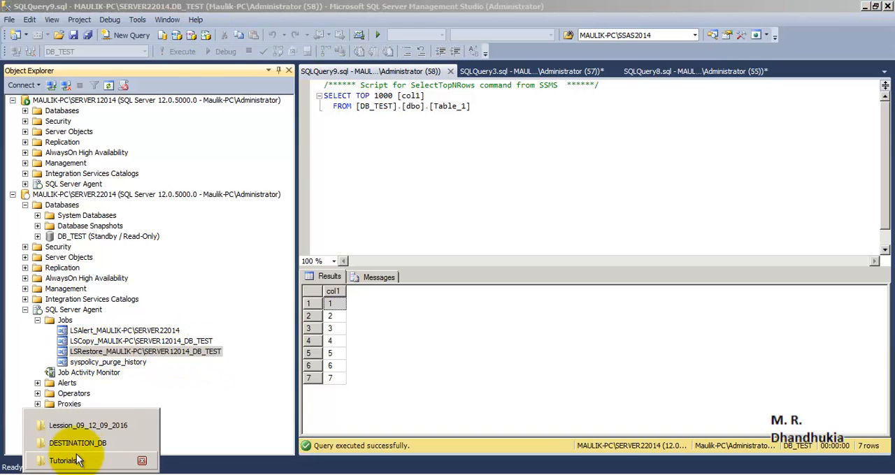
left_click(431, 196)
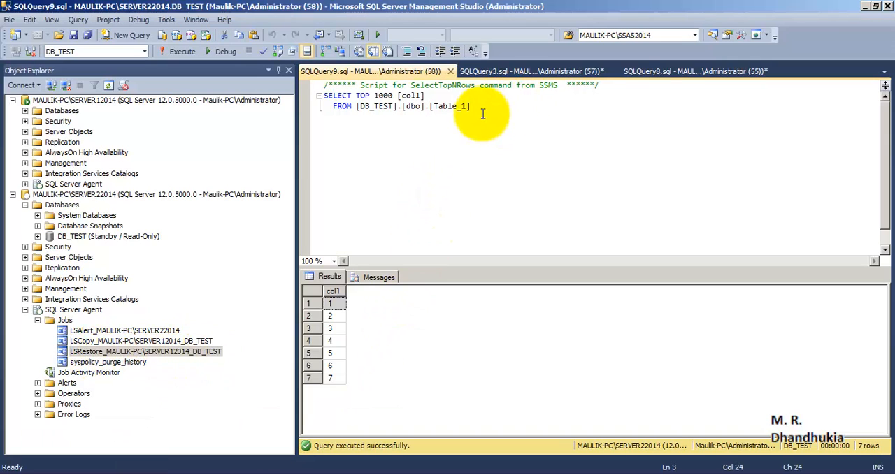
left_click_drag(480, 108, 315, 85)
left_click(178, 51)
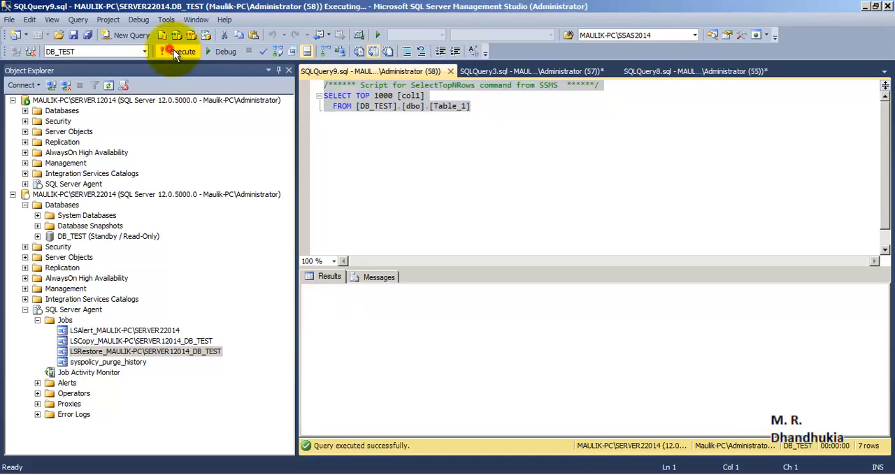
left_click(191, 48)
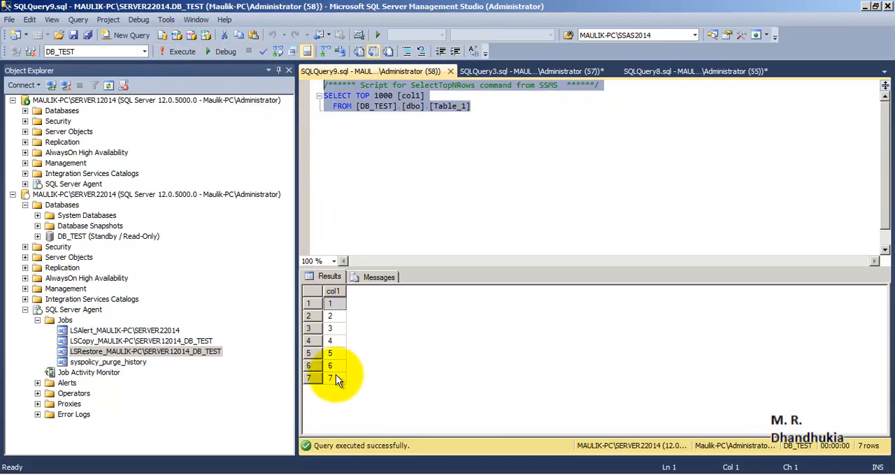
left_click(183, 48)
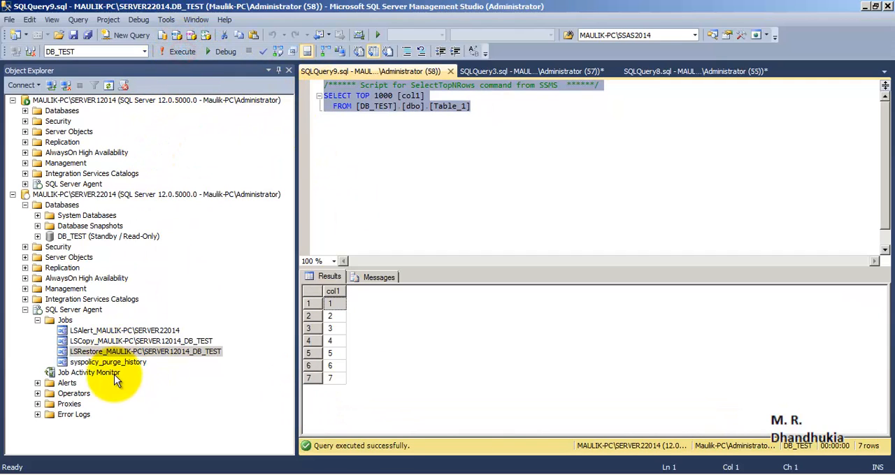
- View the history of the LSRestore job for DB_TEST on SERVER22014 and close the log viewer
right_click(114, 352)
left_click(155, 336)
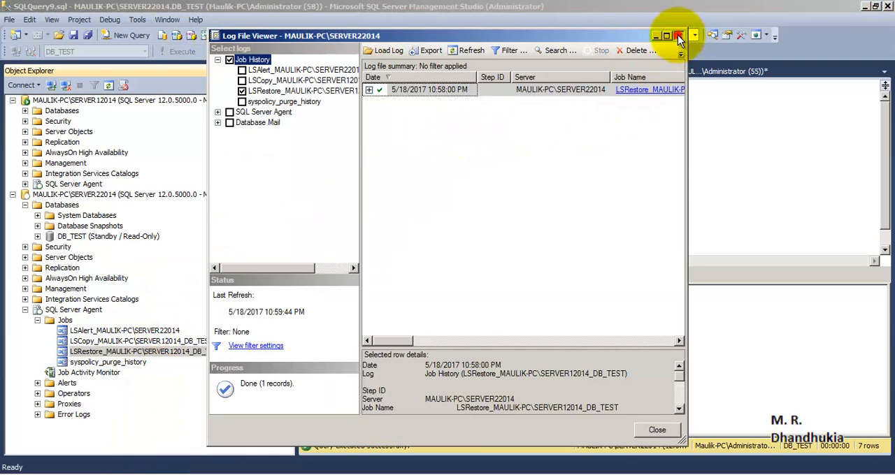
left_click(679, 36)
- Select the whole dbo.Table_1 query and rerun it on SERVER22014 until the newly restored rows can be checked
left_click(399, 160)
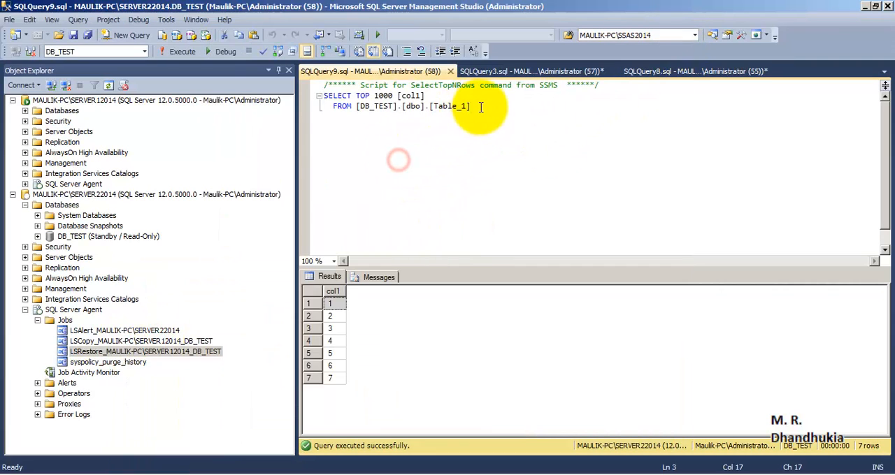
left_click_drag(480, 107, 268, 83)
left_click(181, 51)
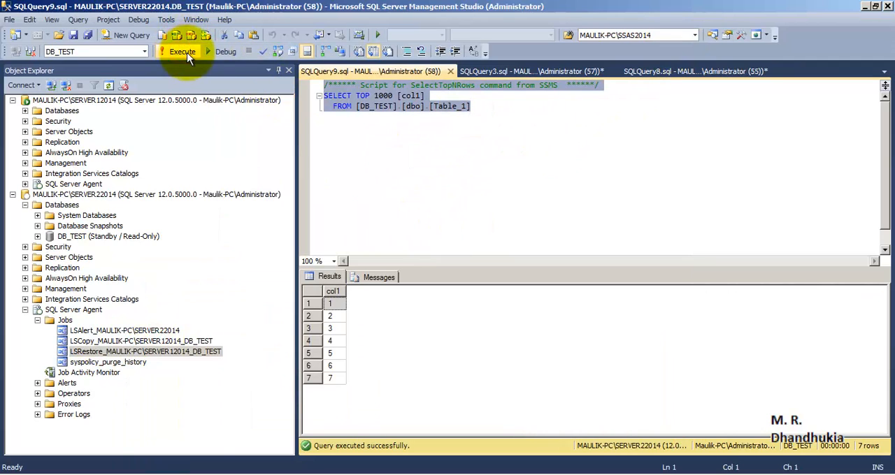
left_click(501, 227)
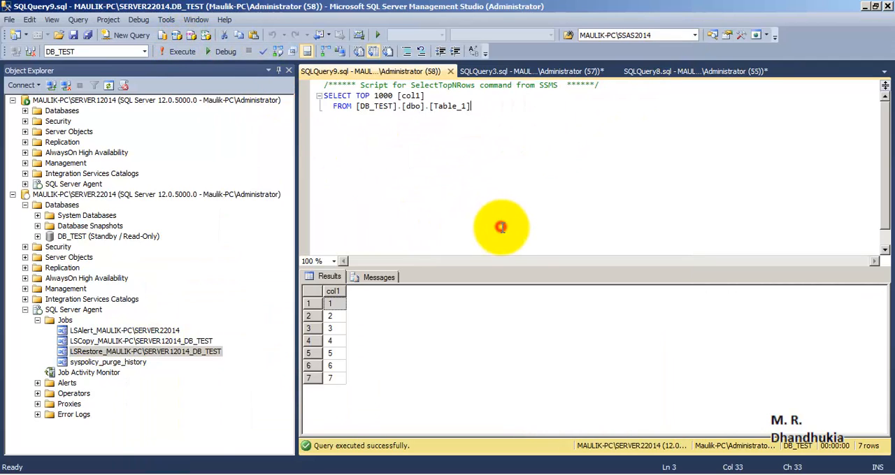
left_click(485, 109)
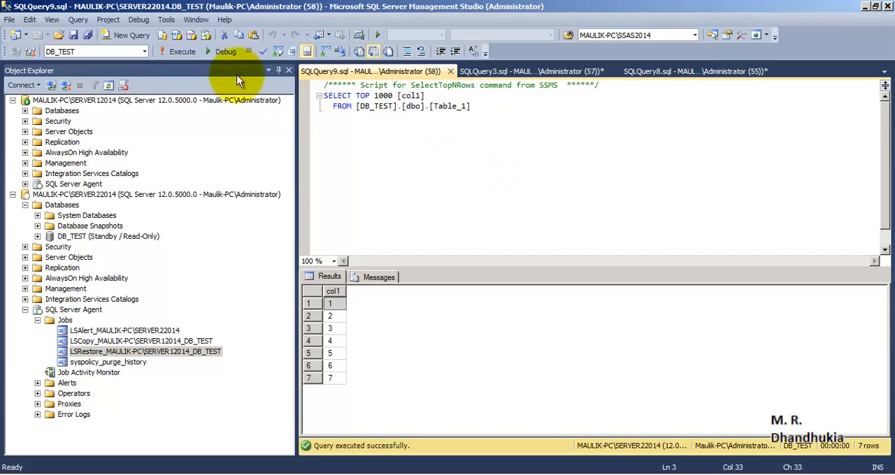
left_click(179, 52)
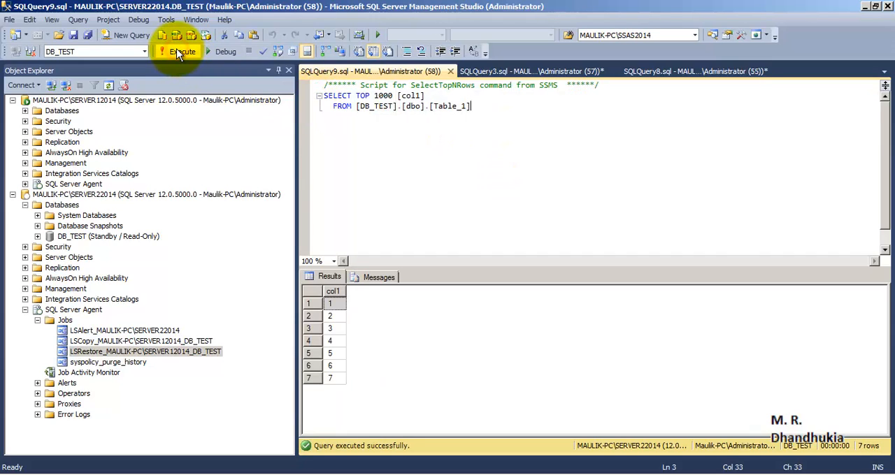
left_click(178, 51)
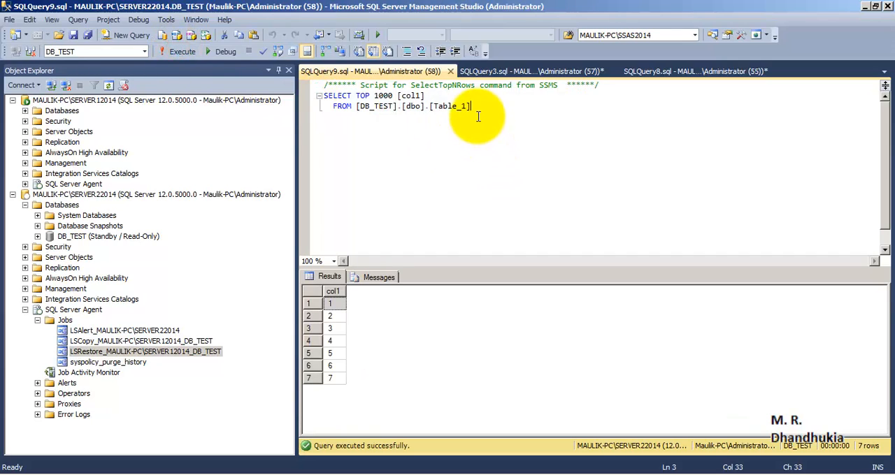
left_click_drag(480, 109, 259, 61)
left_click(189, 53)
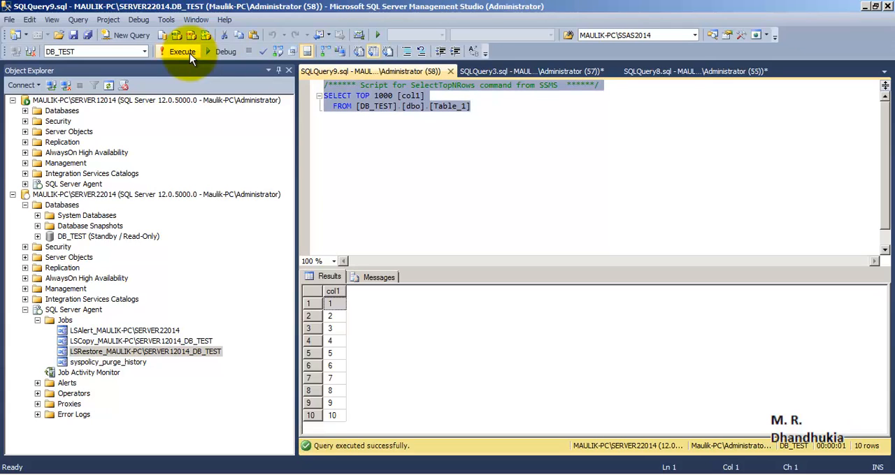
- Open the LSRestore job's history again to check its latest run times and status
right_click(110, 352)
left_click(157, 334)
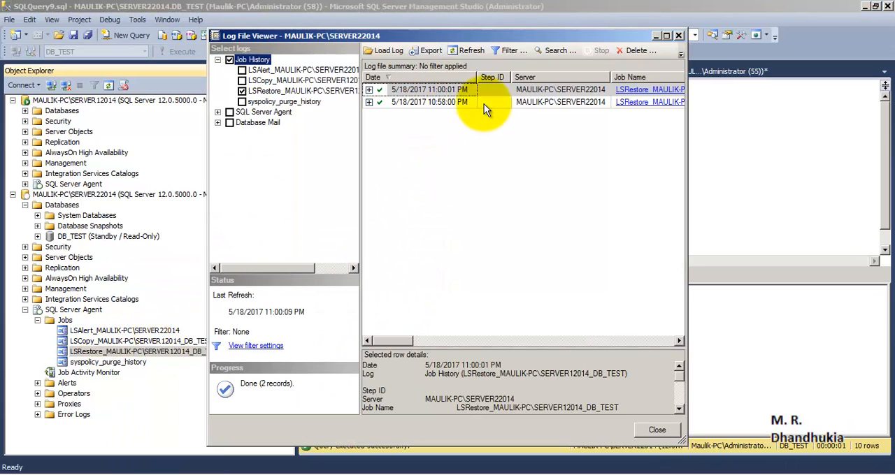
- Enlarge the LSRestore job history to read its latest runs, close the log viewer, and check the last dbo.Table_1 rows in the results
double_click(554, 37)
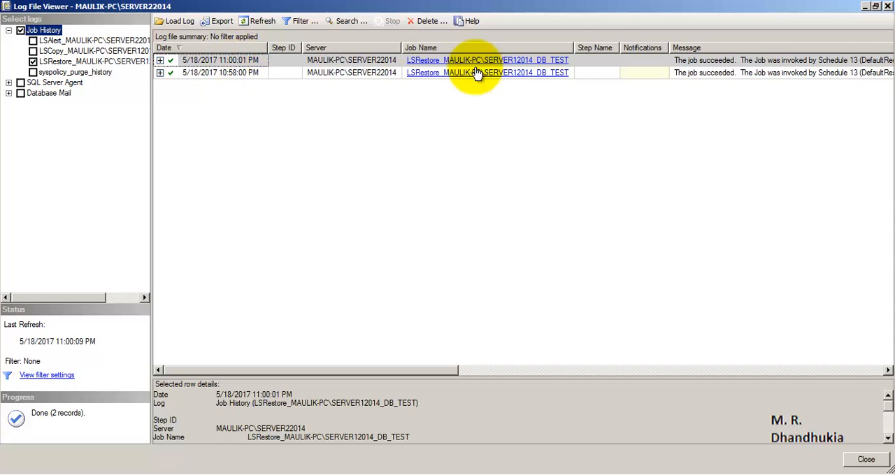
left_click(886, 6)
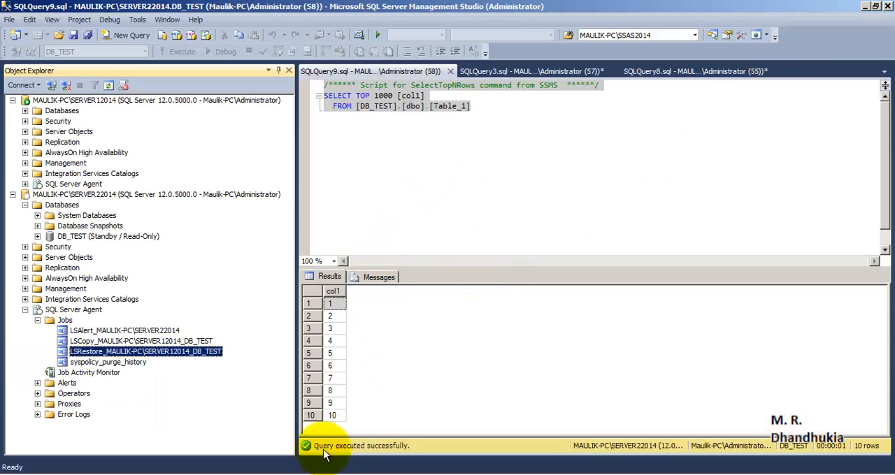
left_click(335, 392)
left_click(343, 416)
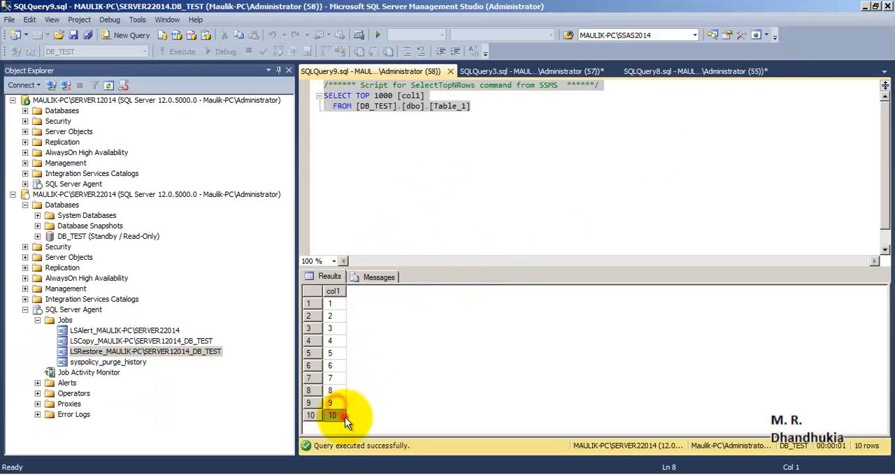
left_click(405, 188)
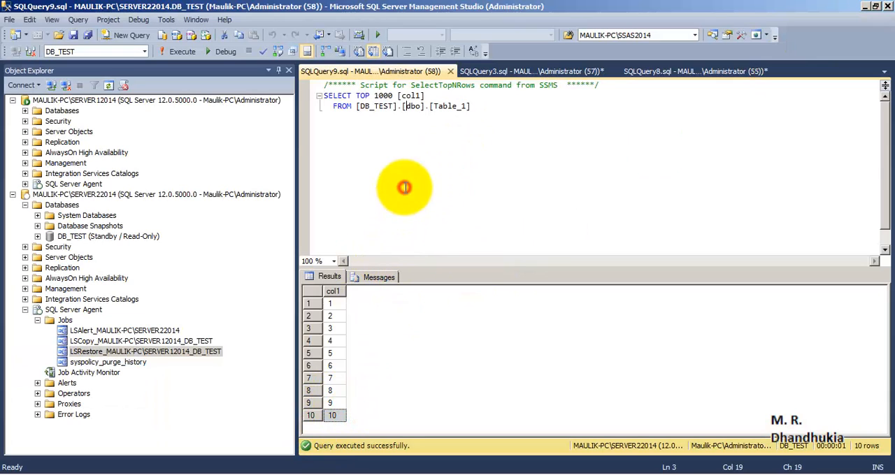
- Collapse the Databases, Jobs and SQL Server Agent nodes of SERVER22014 in the object tree
left_click(85, 195)
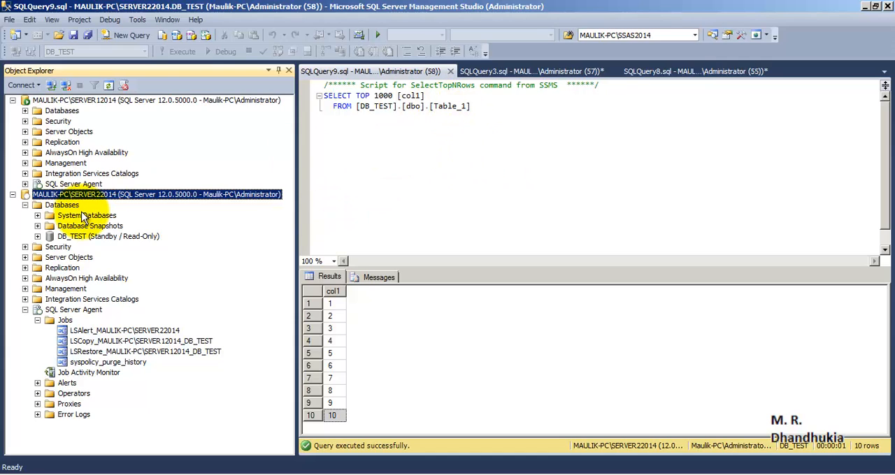
left_click(58, 100)
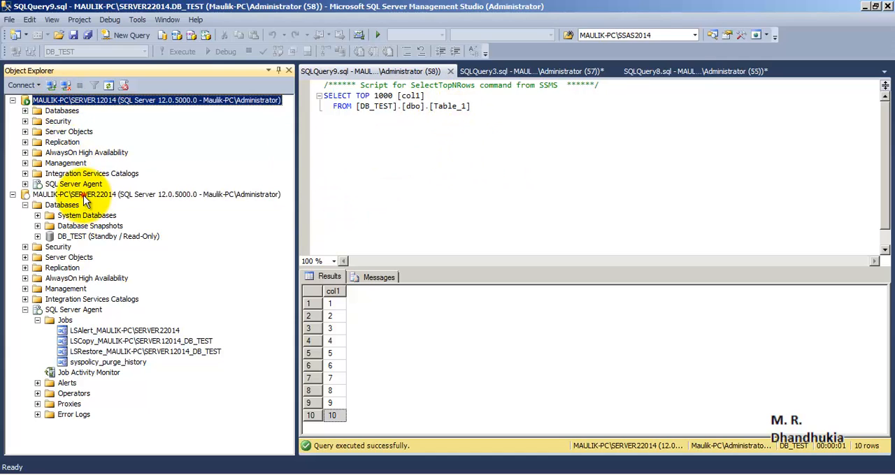
left_click(83, 195)
left_click(25, 204)
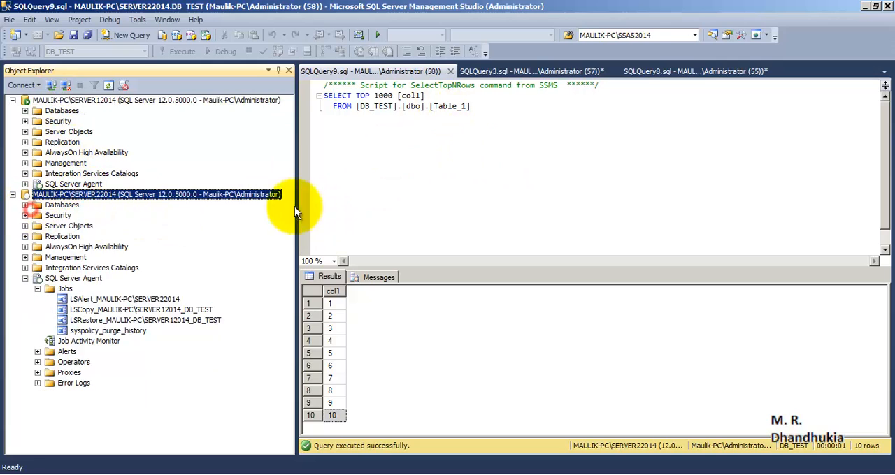
left_click(37, 289)
left_click(25, 278)
- Expand the Databases folder of SERVER22014 and locate the standby DB_TEST database
left_click(83, 101)
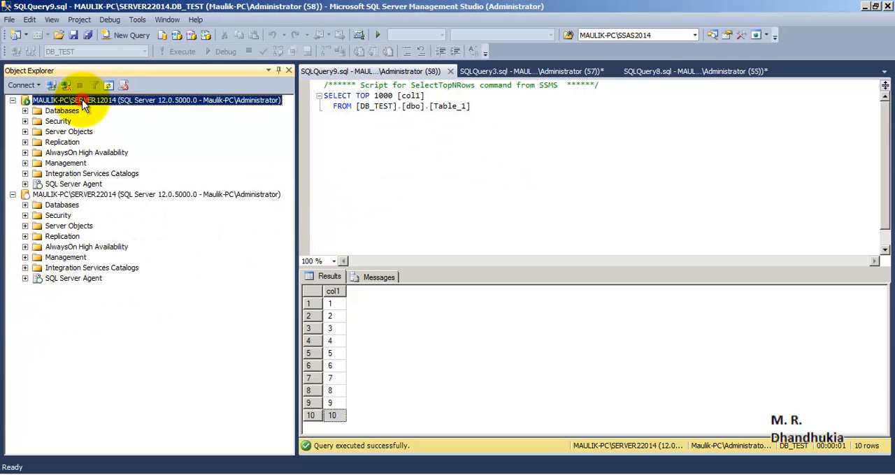
left_click(25, 205)
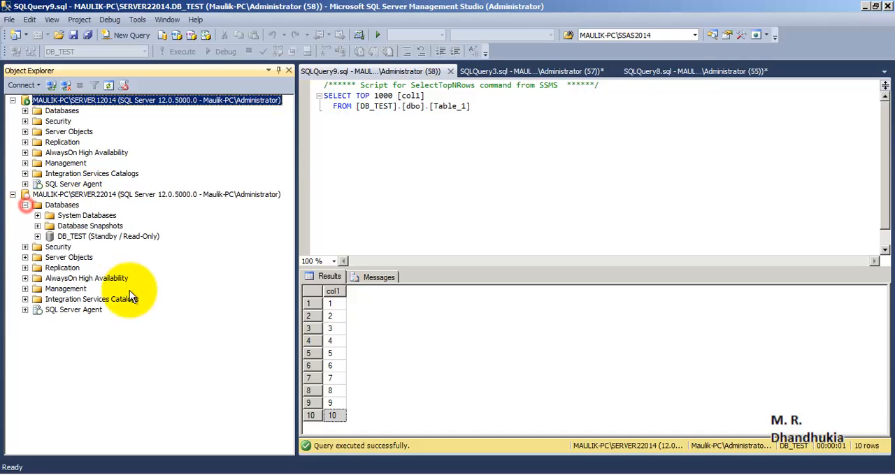
left_click(107, 237)
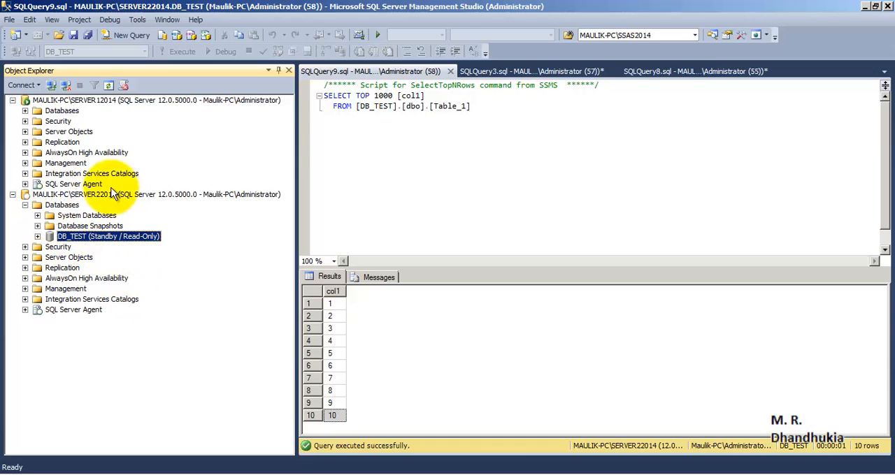
left_click(101, 102)
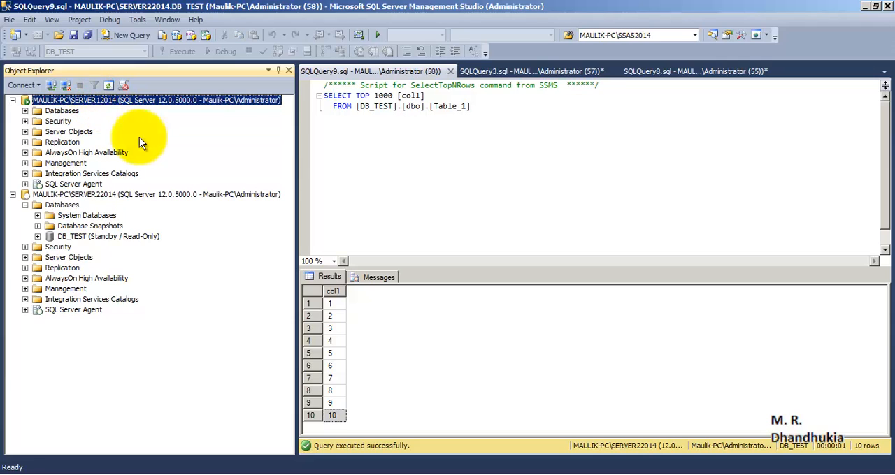
left_click(113, 194)
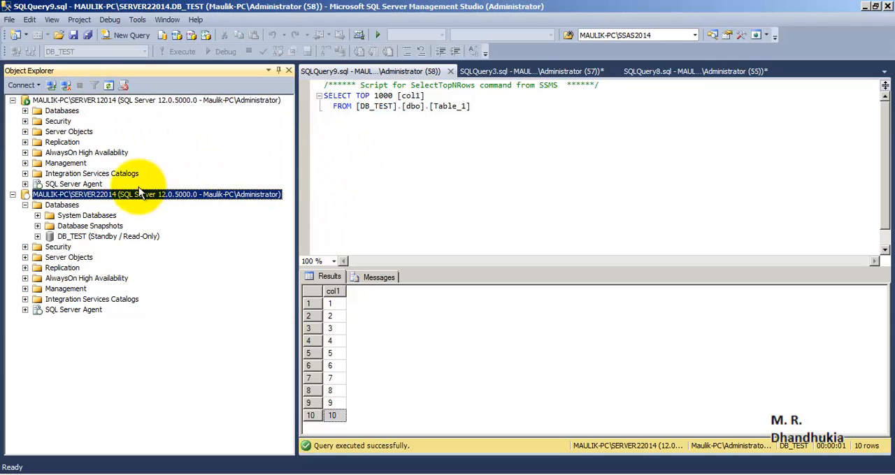
- Disable the LSBackup_DB_TEST job under SQL Server Agent on SERVER12014 and close the result dialog
left_click(78, 102)
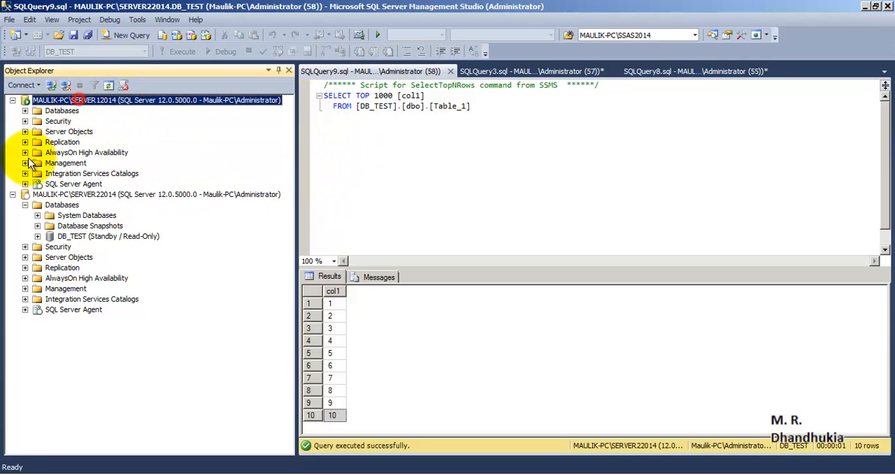
left_click(26, 184)
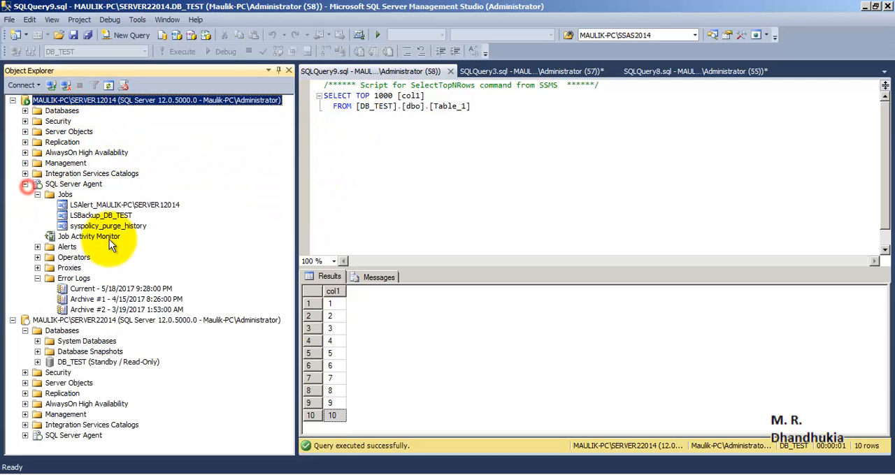
left_click(37, 195)
left_click(37, 195)
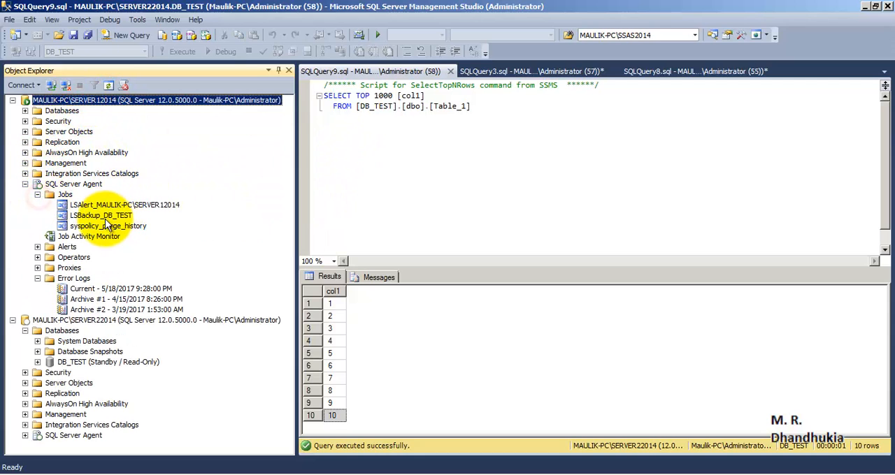
left_click(104, 216)
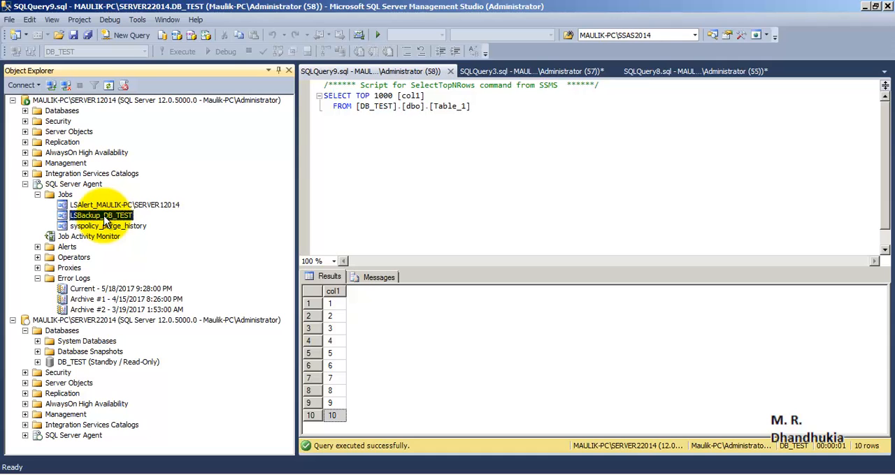
right_click(104, 216)
left_click(140, 318)
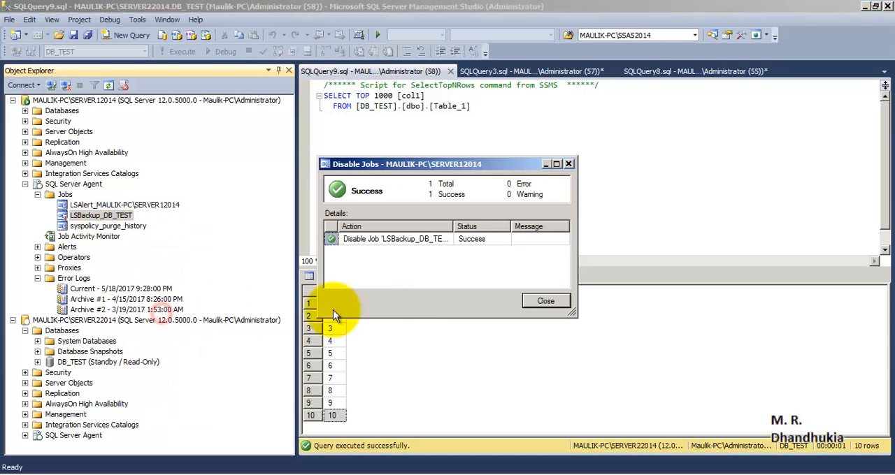
left_click(546, 302)
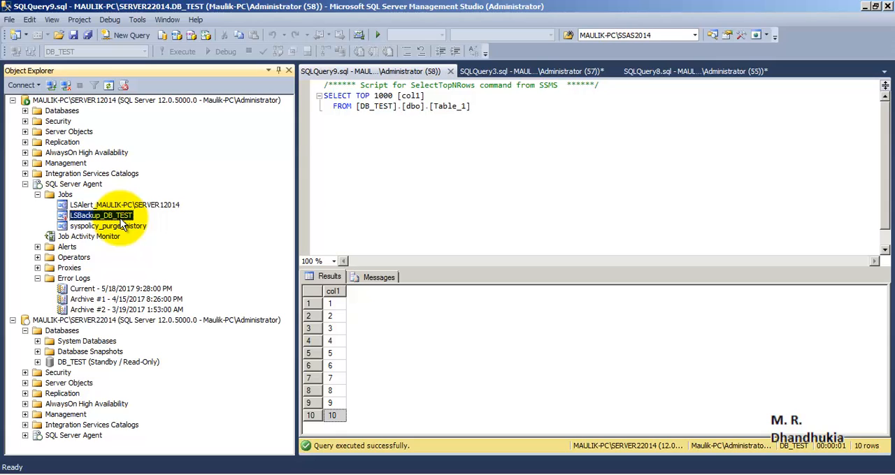
- Start the LSCopy job for DB_TEST manually under SQL Server Agent on SERVER22014 and close the result dialog
left_click(133, 362)
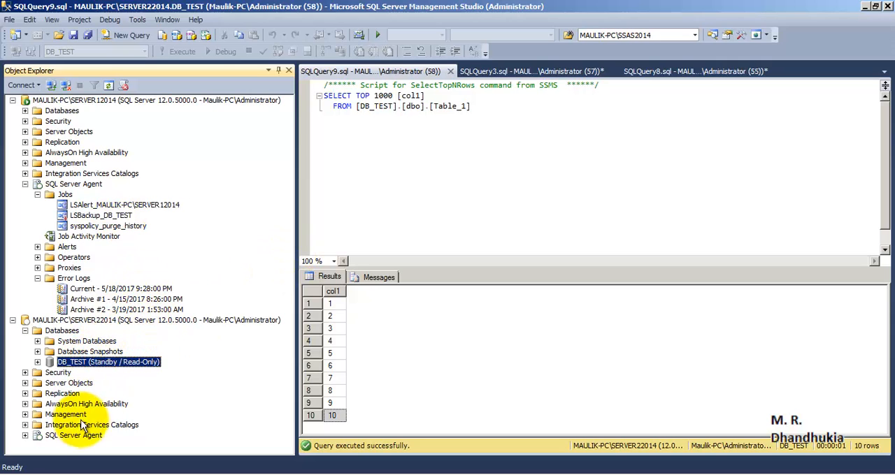
left_click(53, 432)
left_click(26, 435)
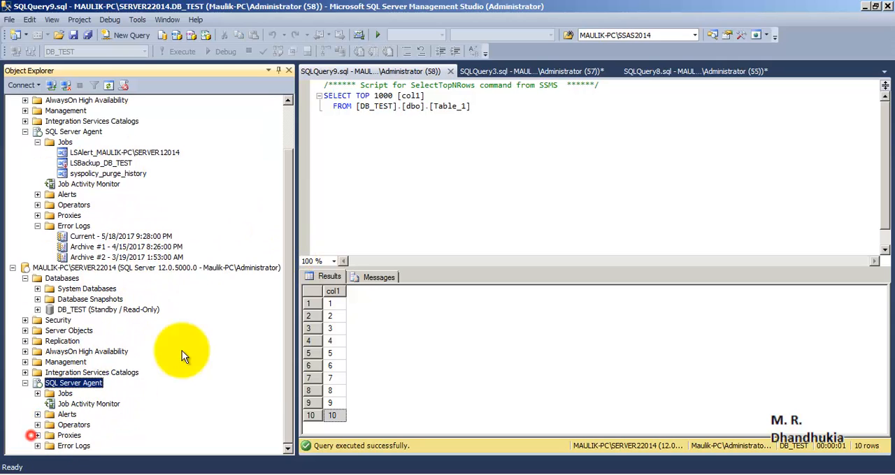
left_click(37, 394)
left_click(145, 373)
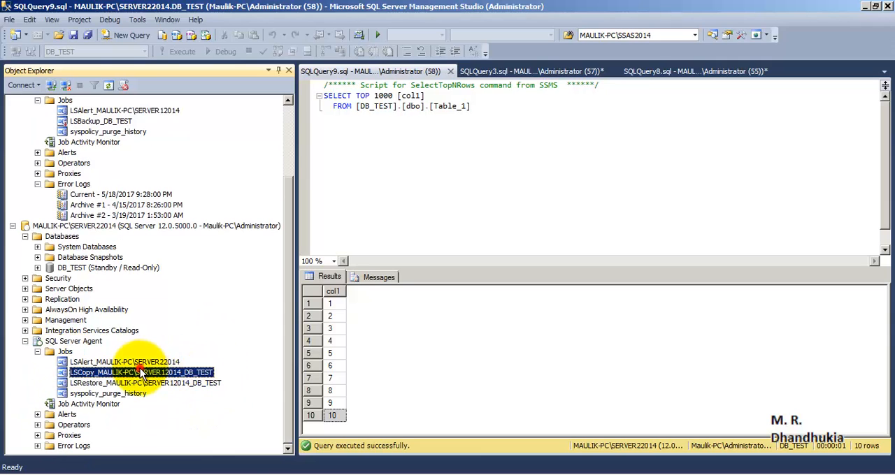
right_click(148, 376)
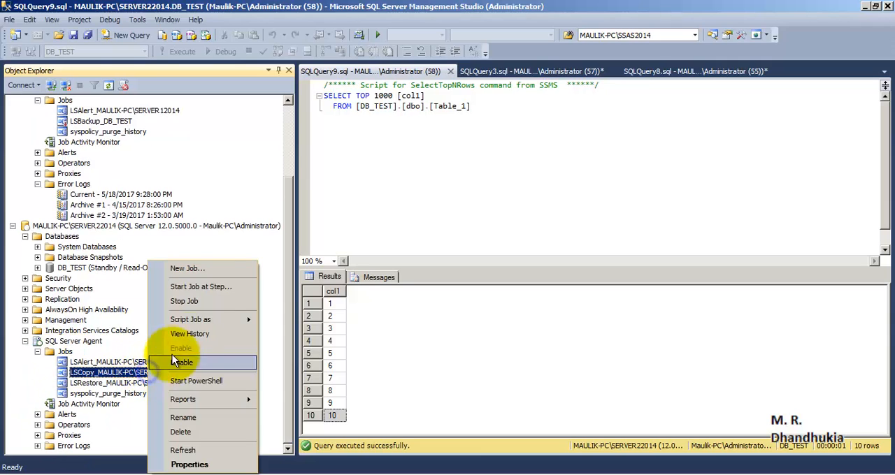
left_click(216, 282)
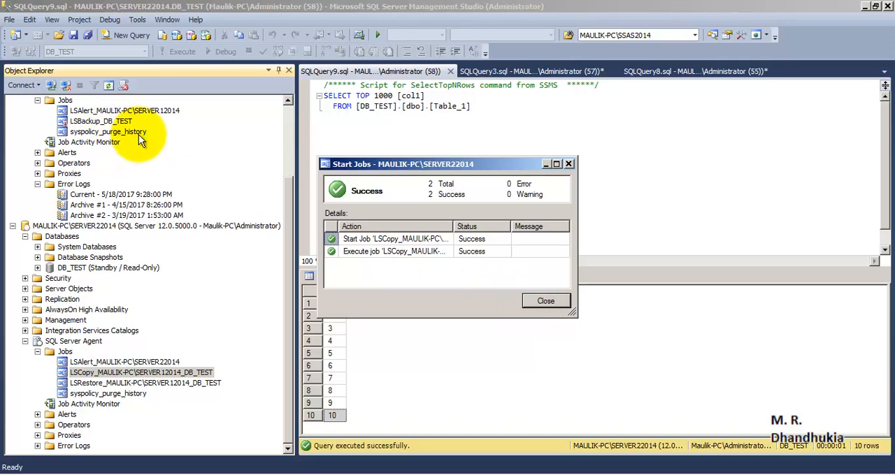
left_click(544, 301)
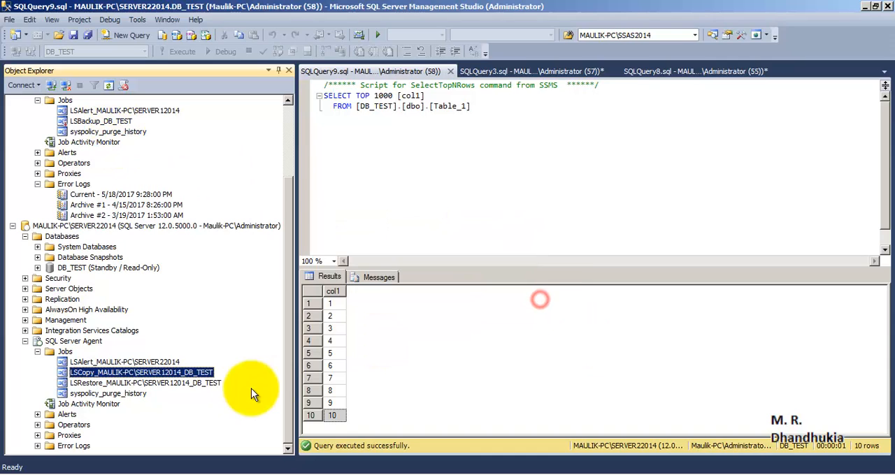
- Start the LSRestore job for DB_TEST manually on SERVER22014 and close the result dialog when the job ends
left_click(112, 385)
right_click(111, 386)
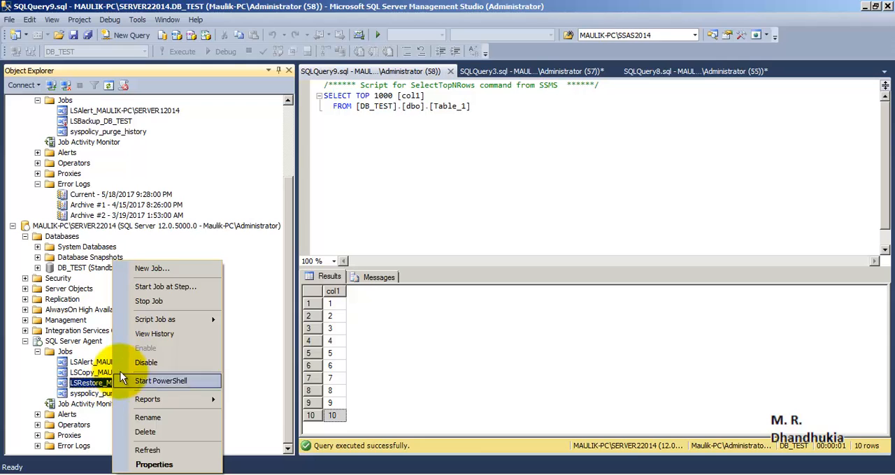
left_click(175, 287)
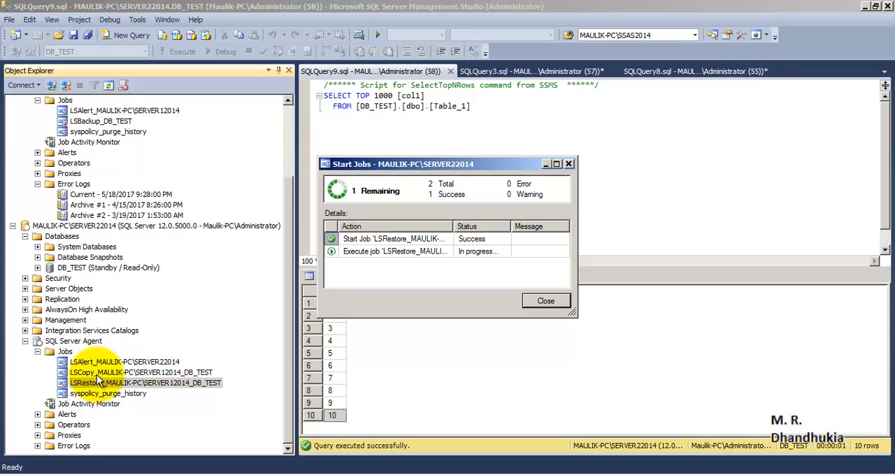
left_click(544, 305)
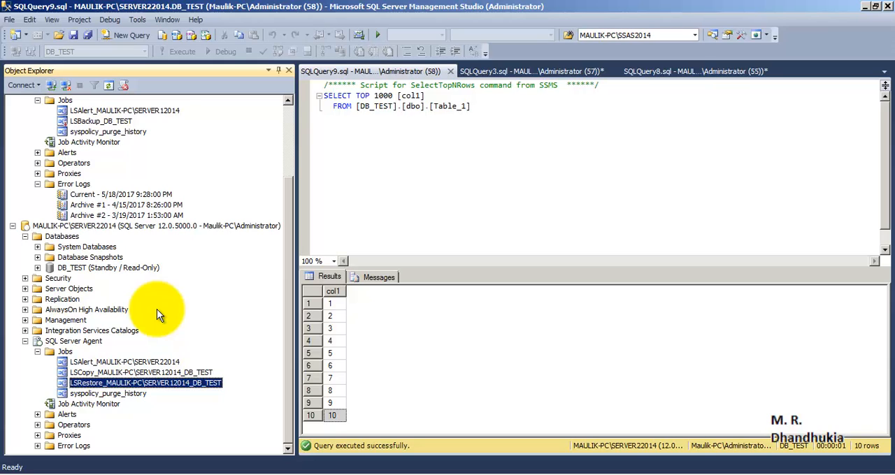
- Select the standby DB_TEST database on SERVER22014 and close the SQLQuery9.sql query that reads its dbo.Table_1
left_click(82, 227)
left_click(85, 268)
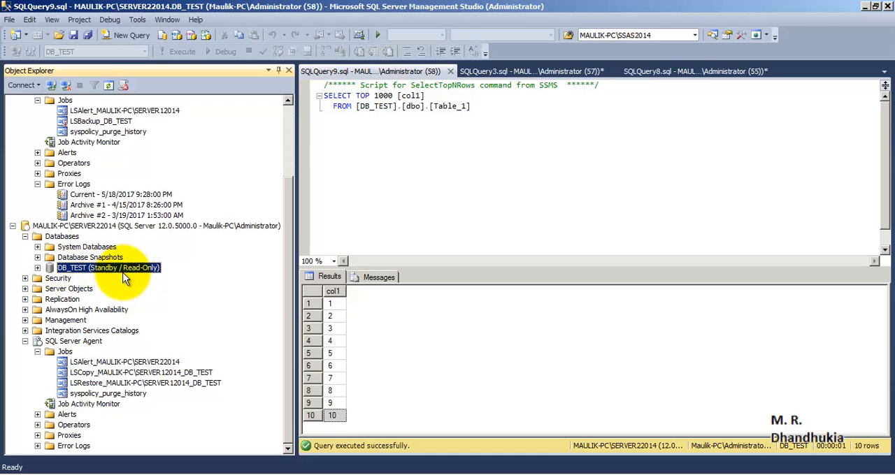
left_click(480, 170)
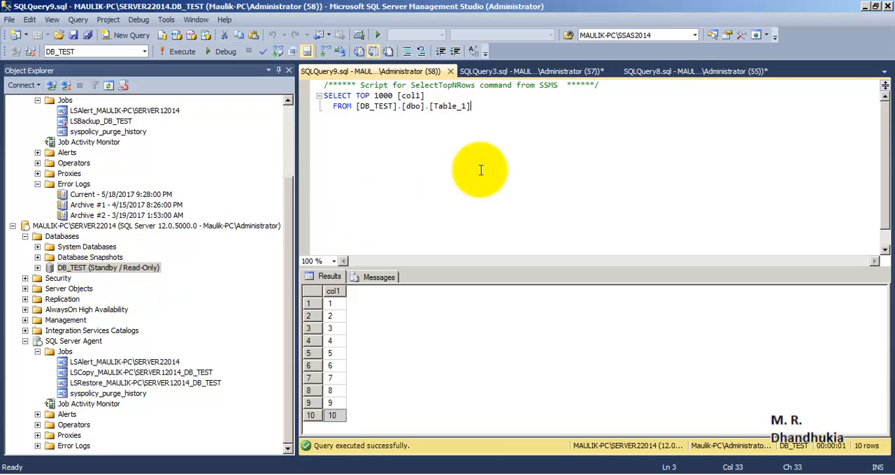
left_click(452, 73)
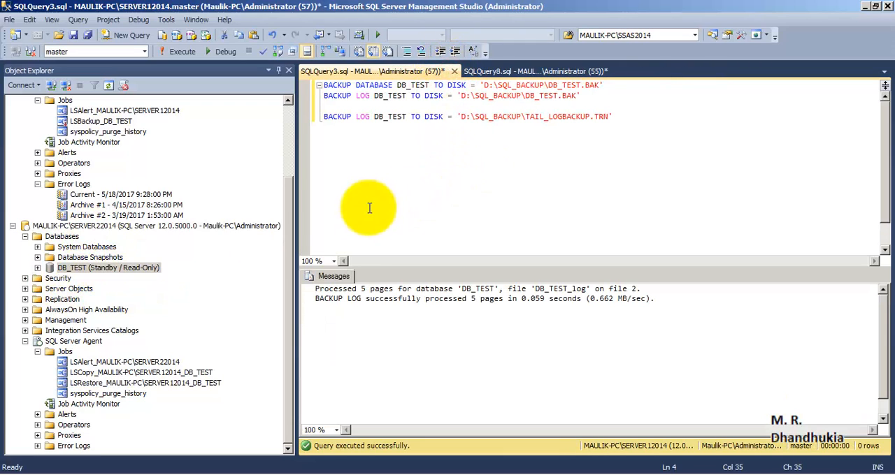
- Run only the BACKUP LOG DB_TEST statement on SERVER12014 that writes the tail log to D:\SQL_BACKUP\TAIL_LOGBACKUP.TRN
left_click(287, 222)
left_click_drag(288, 223, 285, 164)
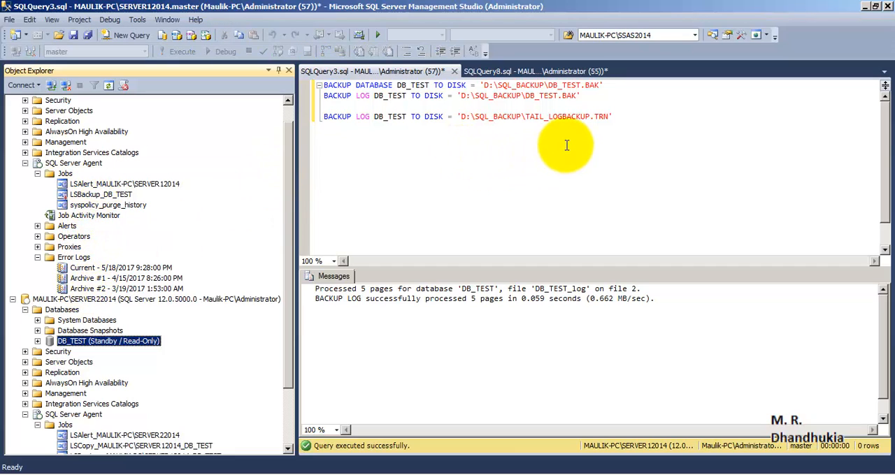
left_click(352, 118)
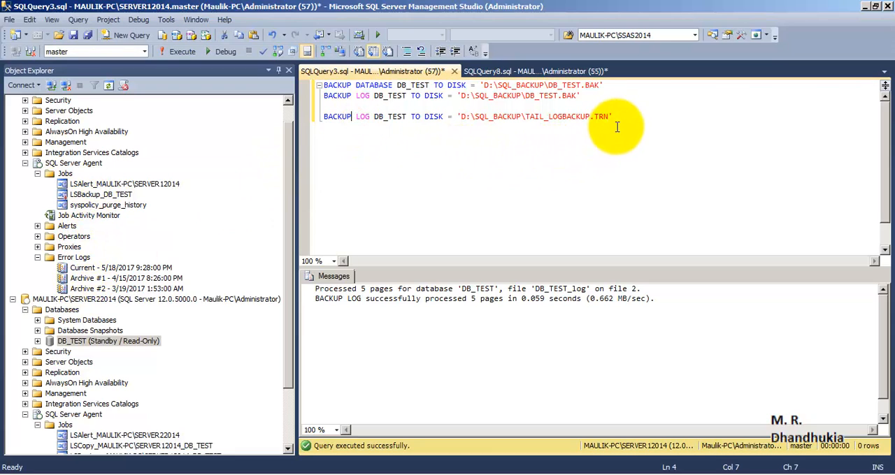
left_click_drag(617, 117, 224, 133)
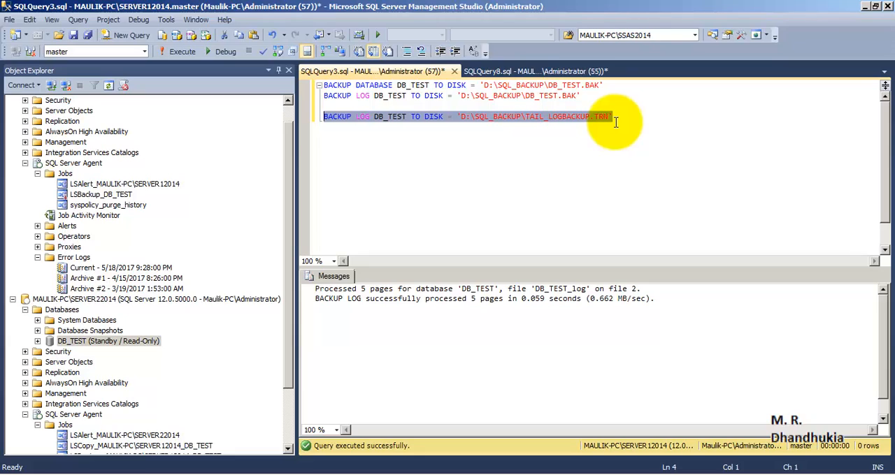
key("F5")
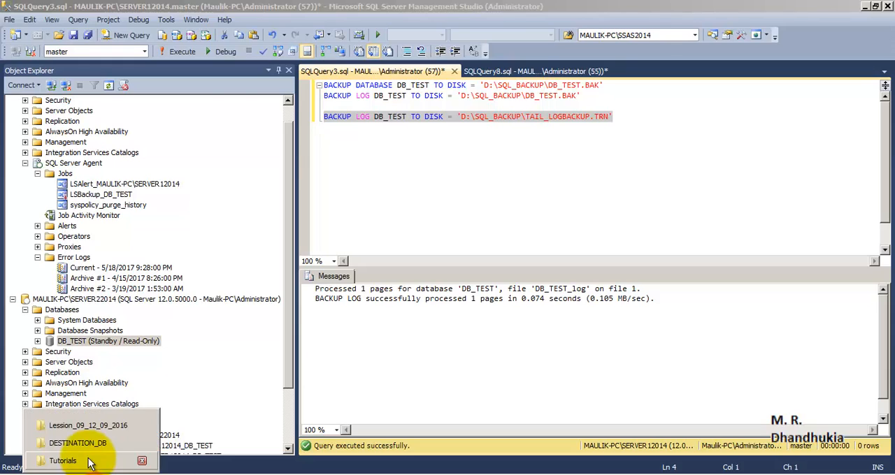
- Check the TAIL_LOGBACKUP.TRN file in D:\SQL_BACKUP in Windows Explorer, then return to SQL Server Management Studio
left_click(77, 438)
left_click(140, 24)
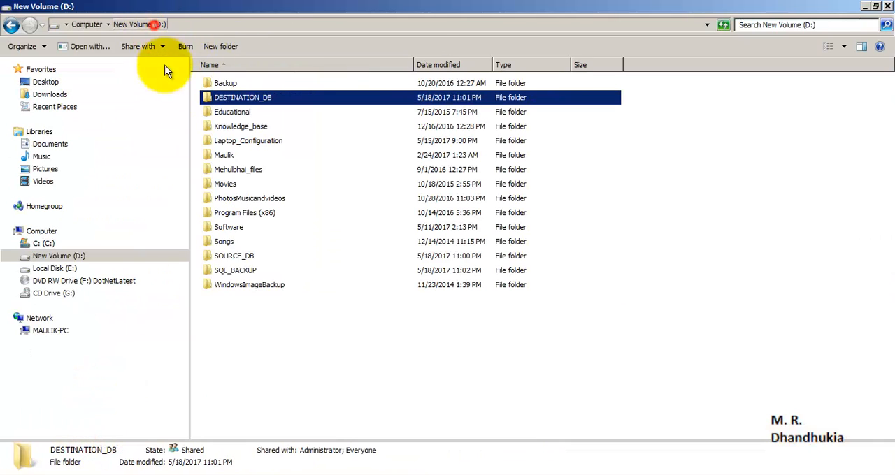
left_click(245, 272)
double_click(245, 273)
left_click(253, 98)
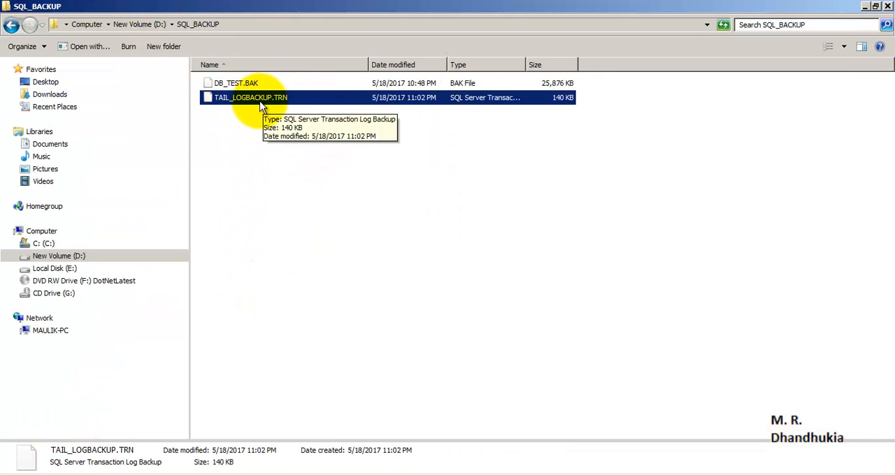
left_click(223, 473)
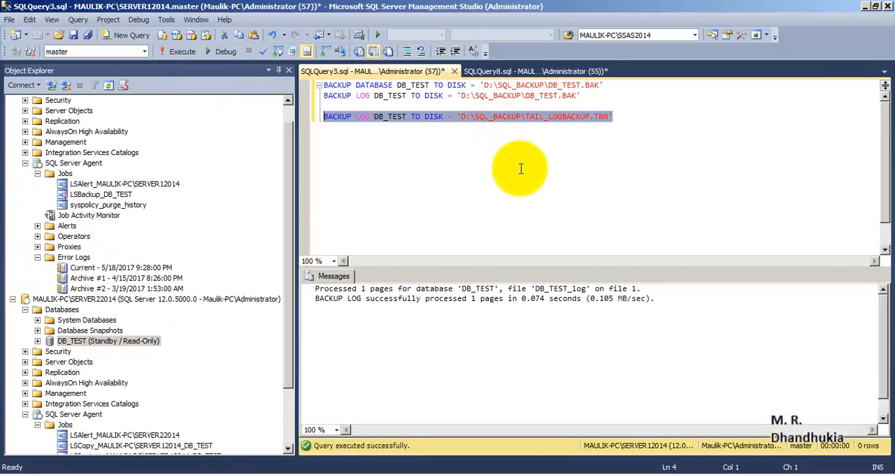
- Try to run the RESTORE LOG DB_TEST statement from TAIL_LOGBACKUP.TRN WITH RECOVERY in SQLQuery8.sql against the DB_TEST context on SERVER22014
left_click_drag(287, 234, 287, 291)
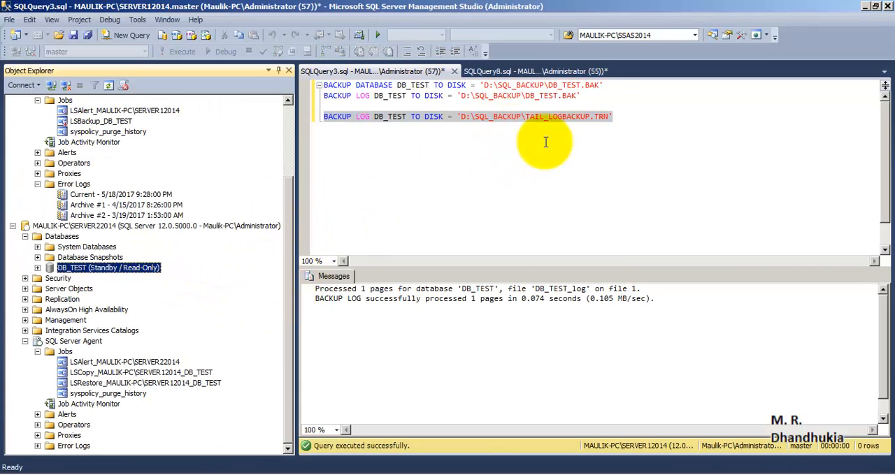
left_click(511, 70)
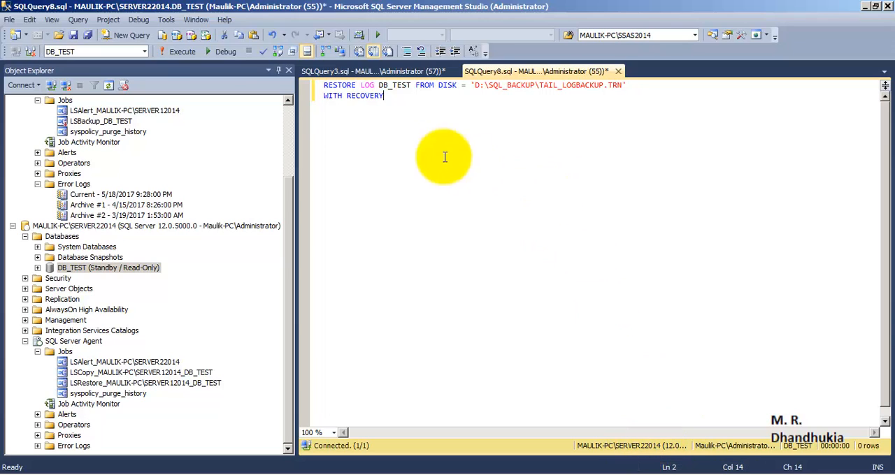
left_click(369, 85)
double_click(395, 85)
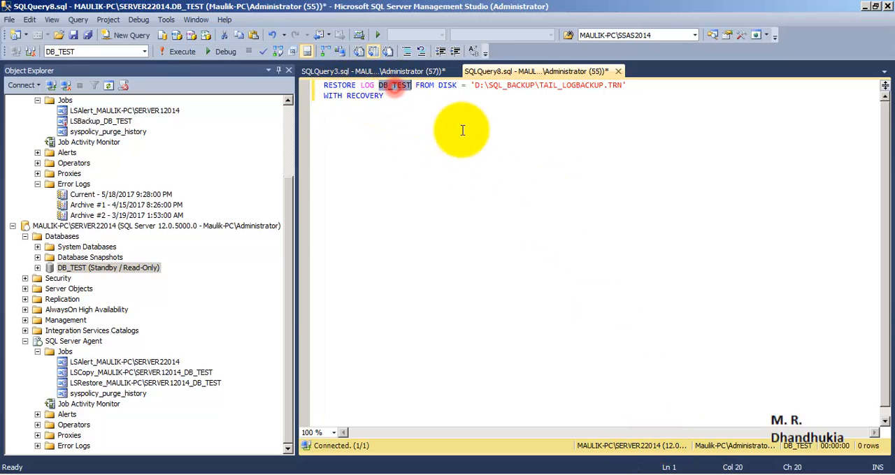
double_click(448, 86)
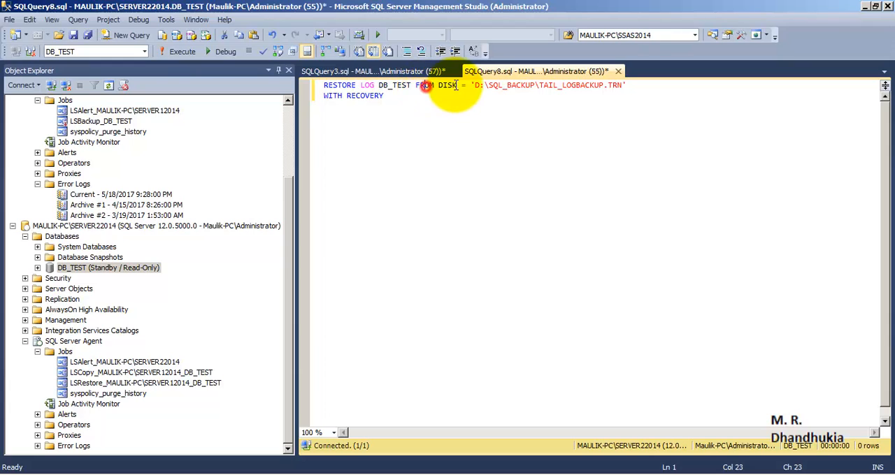
left_click_drag(627, 85, 471, 87)
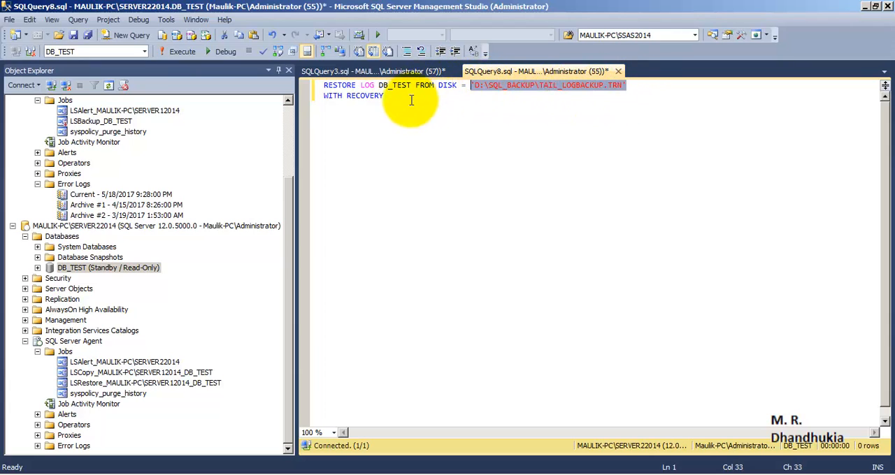
left_click_drag(393, 99, 243, 82)
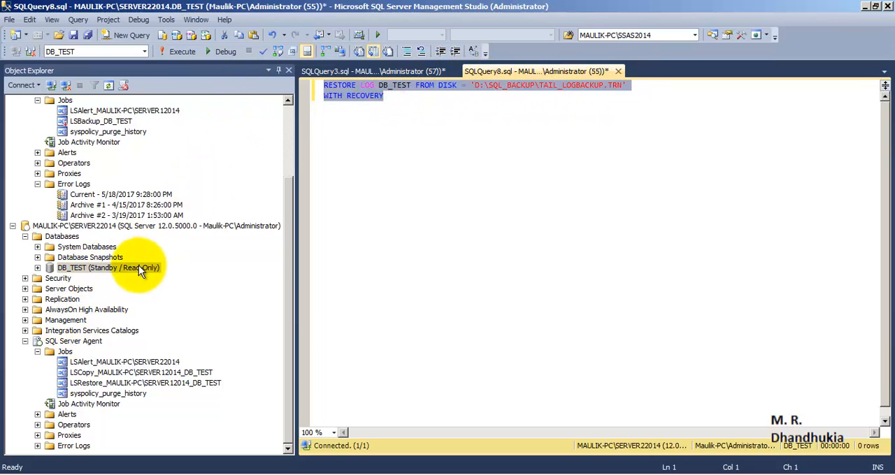
left_click(181, 51)
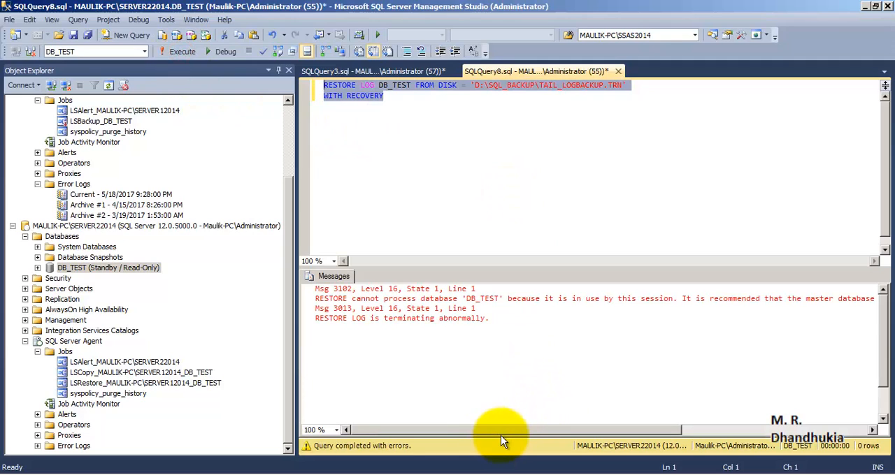
left_click_drag(500, 435, 446, 441)
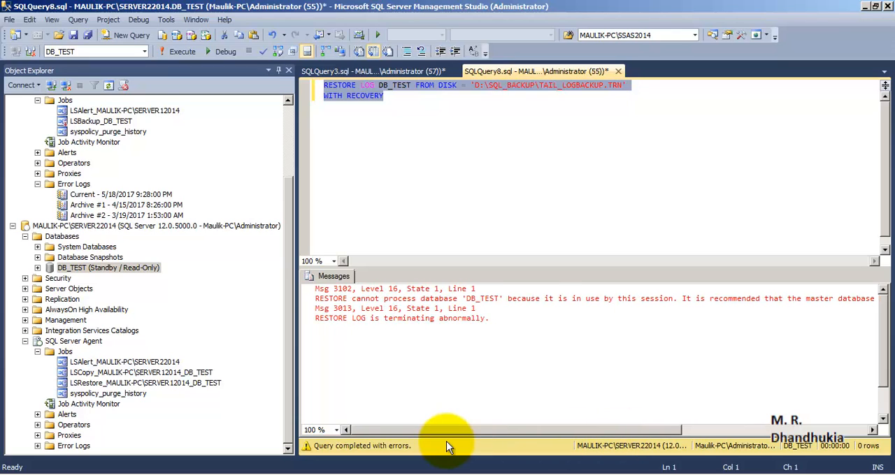
- Switch SQLQuery8.sql to the master database and run the tail log restore of DB_TEST WITH RECOVERY again
left_click(144, 51)
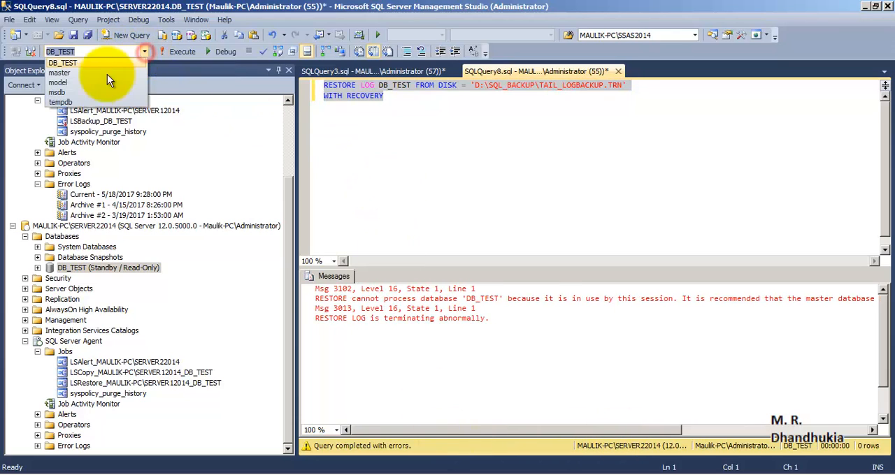
left_click(79, 73)
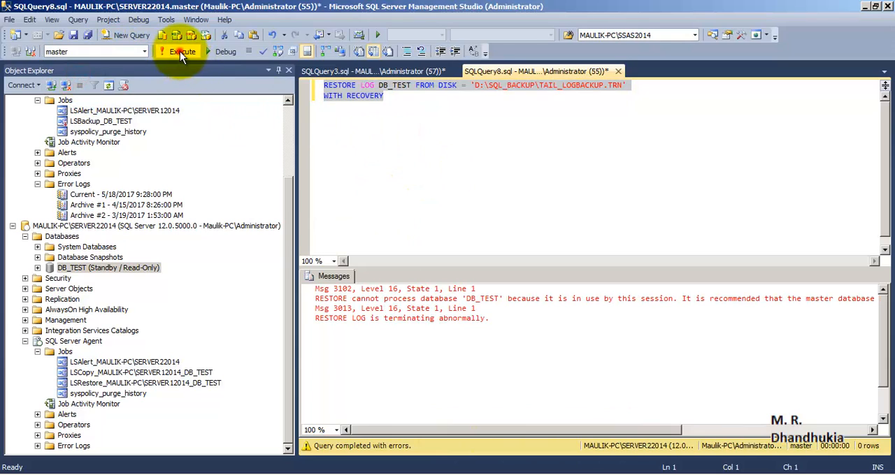
left_click(179, 51)
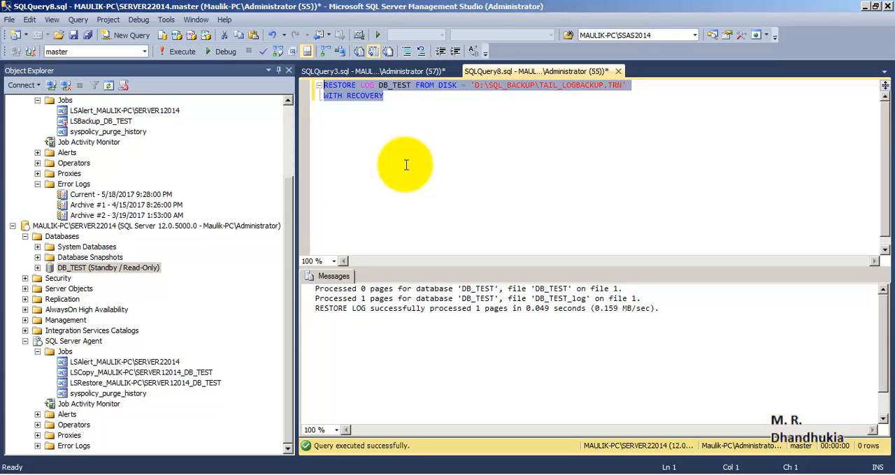
left_click(390, 105)
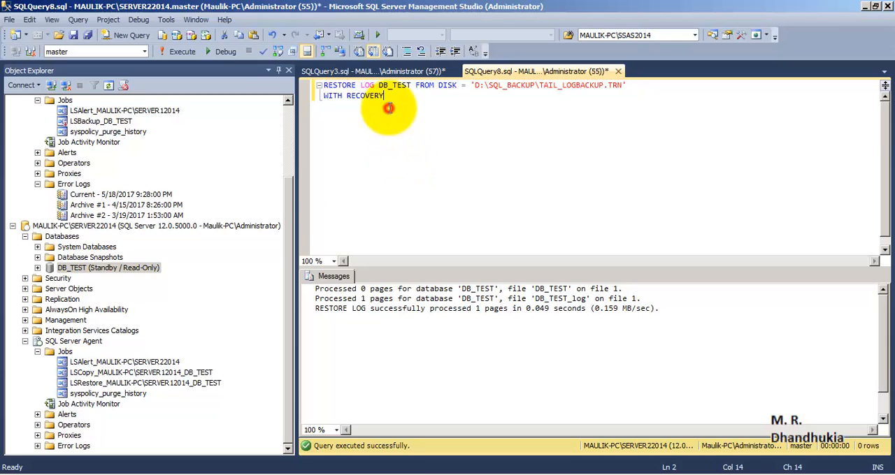
left_click_drag(410, 101, 280, 89)
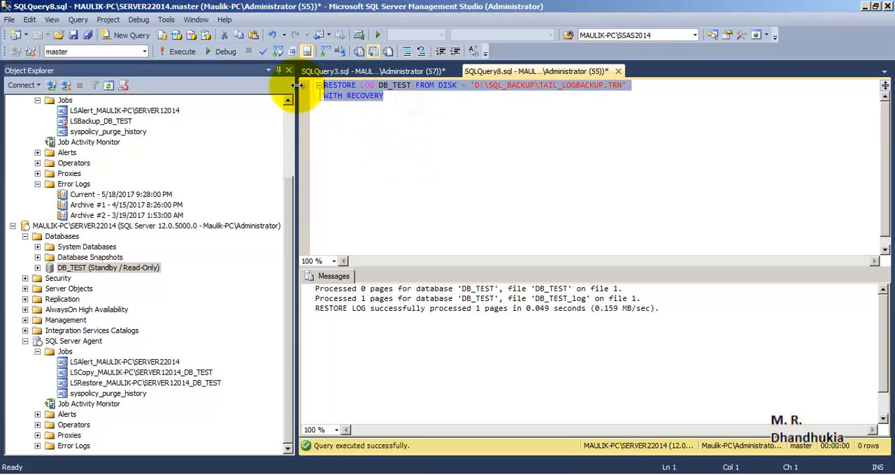
- Refresh the databases on SERVER22014 and expand DB_TEST to examine its state after the restore
left_click(95, 273)
right_click(61, 236)
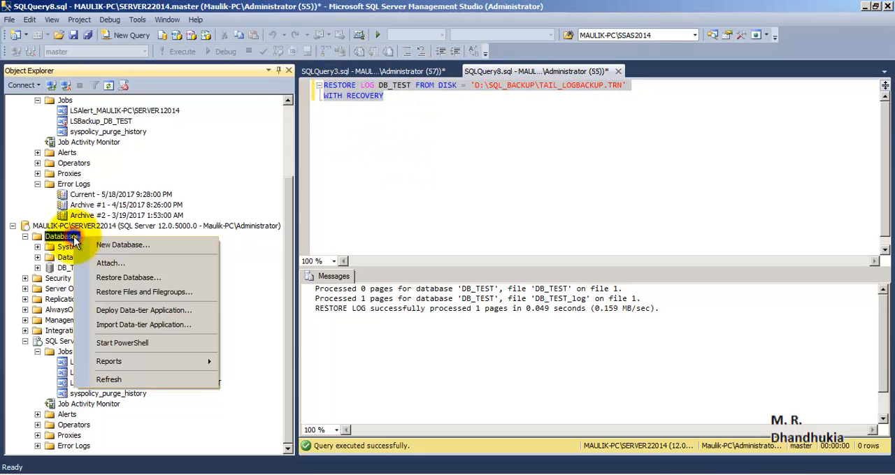
left_click(108, 380)
left_click(66, 298)
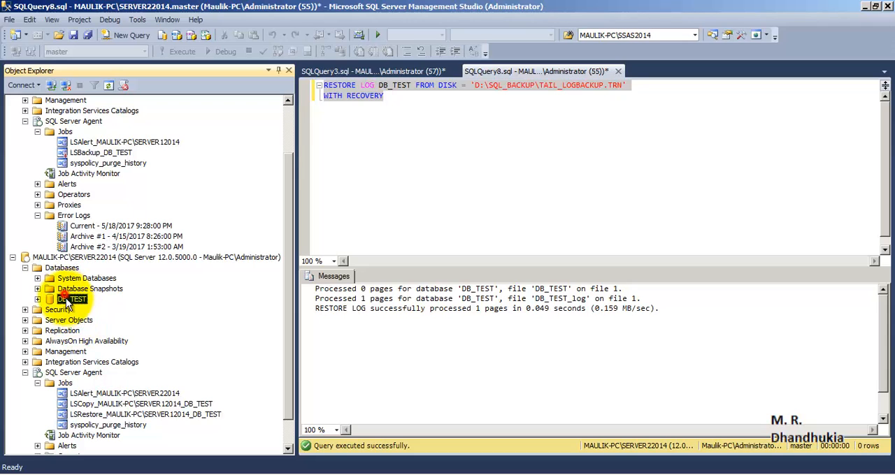
left_click(37, 299)
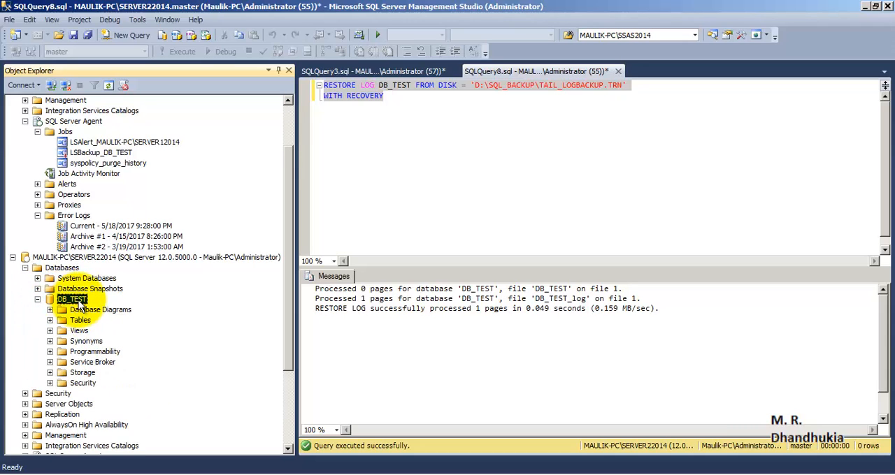
left_click_drag(289, 281, 293, 239)
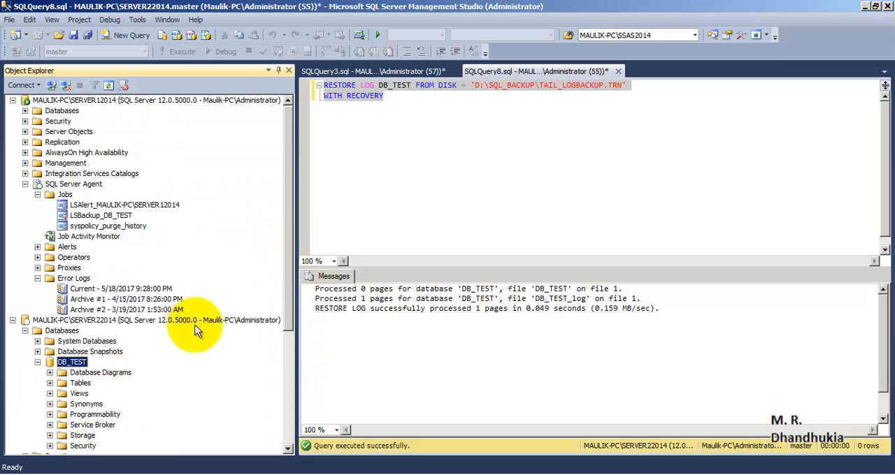
left_click_drag(285, 256, 290, 435)
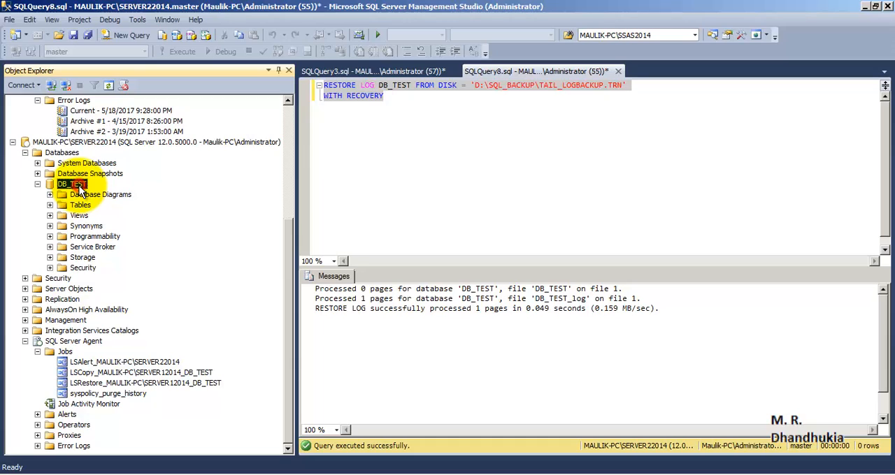